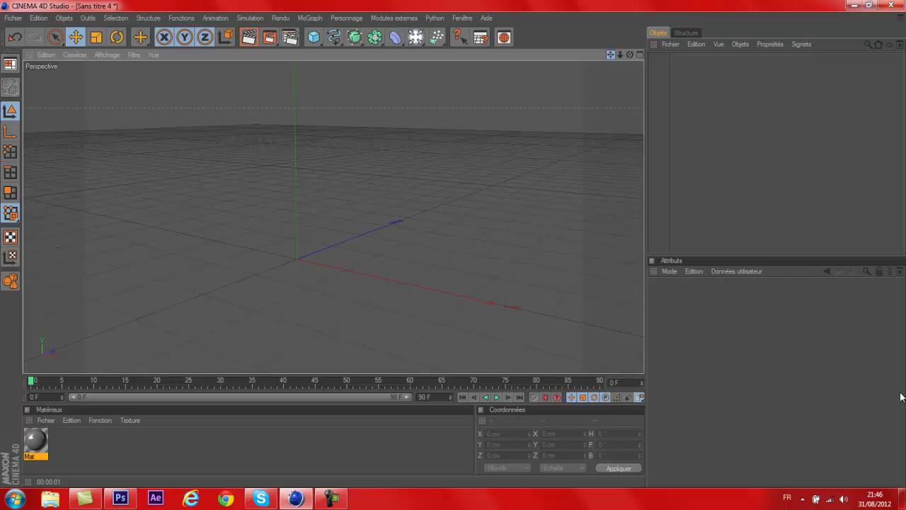
# Add a MoText object with a depth of 40 and the text "S".
pyautogui.click(310, 18)
pyautogui.click(333, 141)
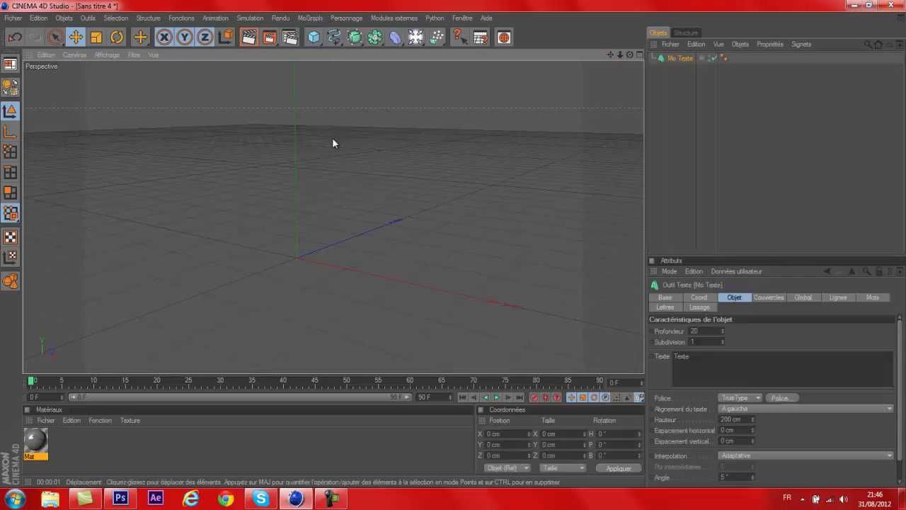
pyautogui.click(705, 330)
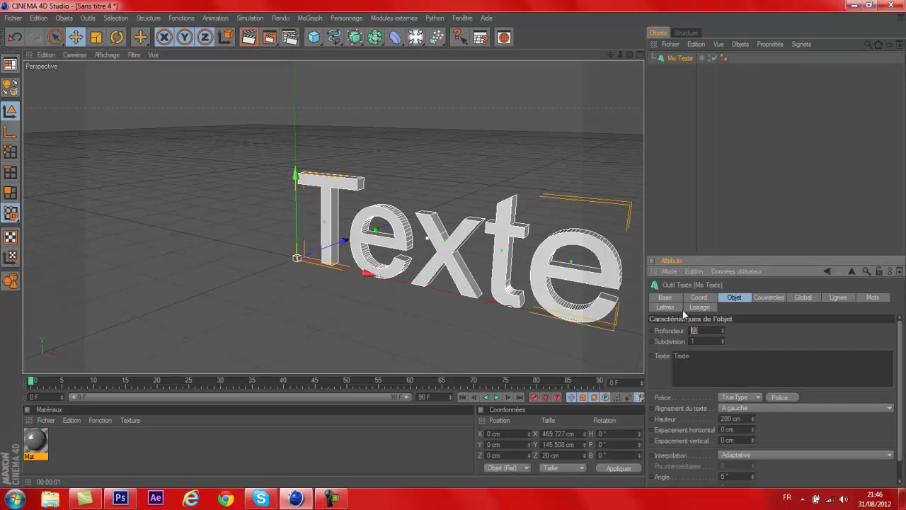
pyautogui.write('40')
pyautogui.click(742, 366)
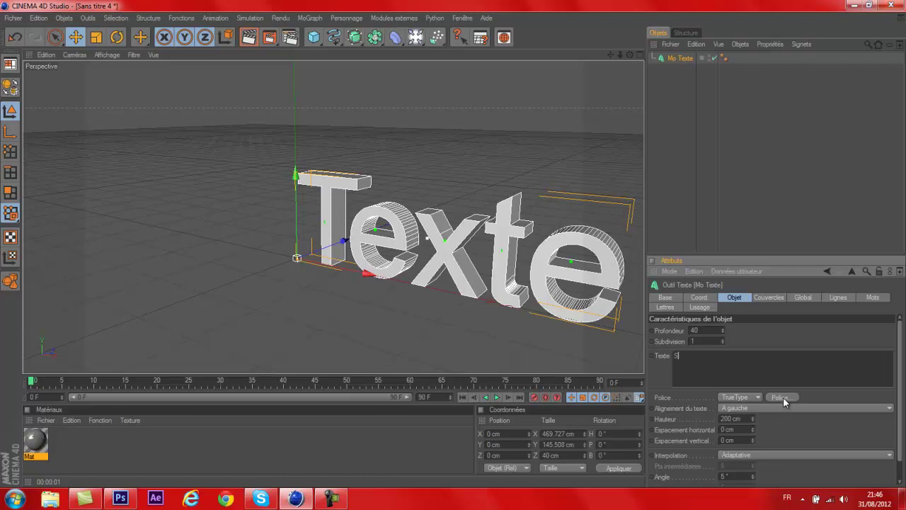
# Set the font of the "S" text to Avengeance Heroic Avenger.
pyautogui.click(781, 398)
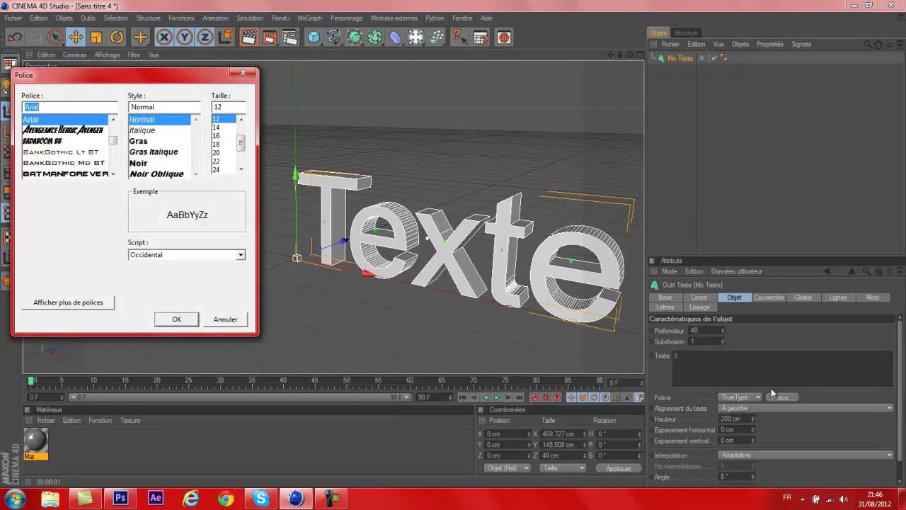
pyautogui.click(93, 131)
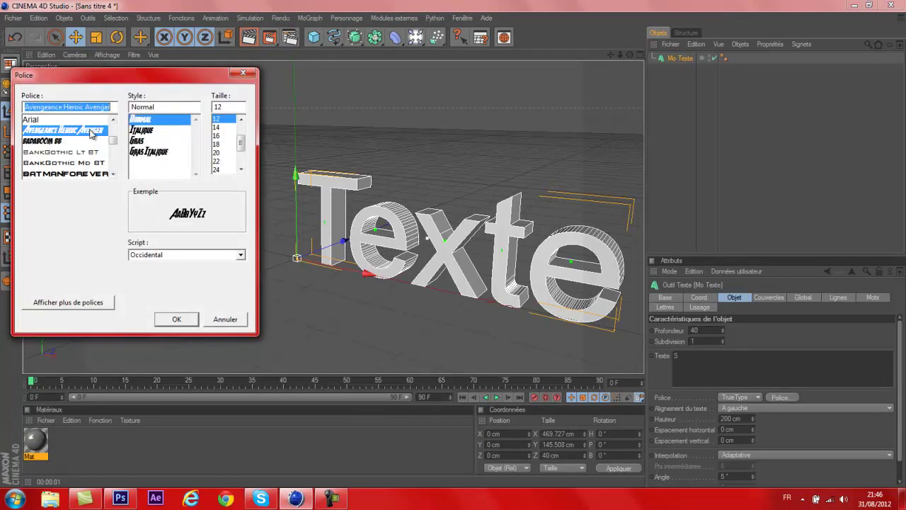
pyautogui.click(176, 320)
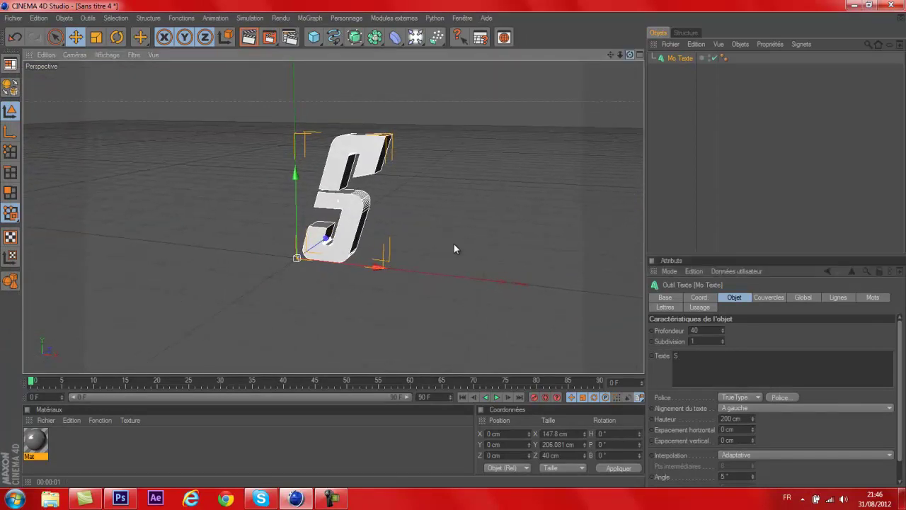
# Add a second MoText object with the text "ky".
pyautogui.click(320, 17)
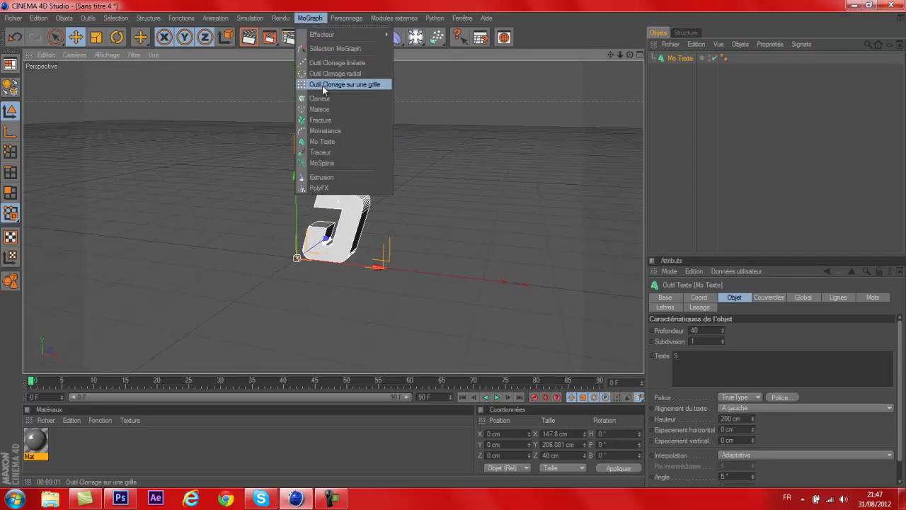
pyautogui.click(356, 145)
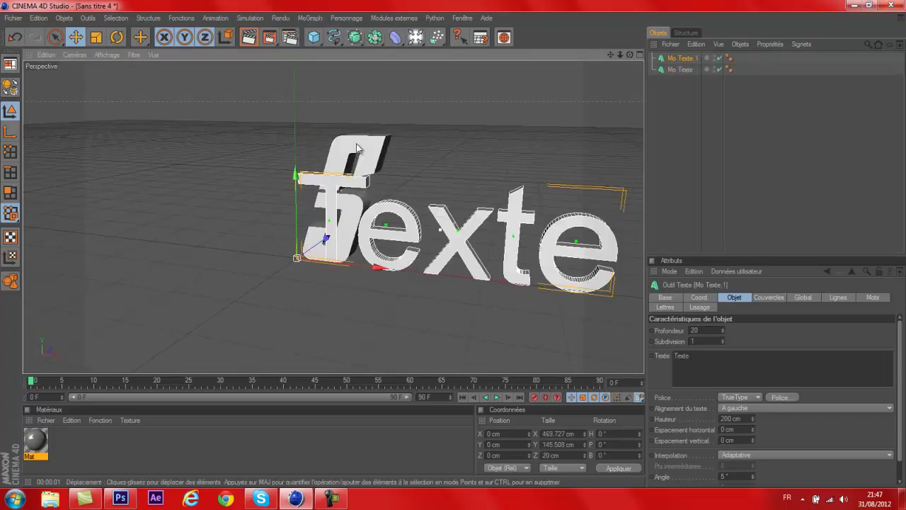
pyautogui.click(725, 368)
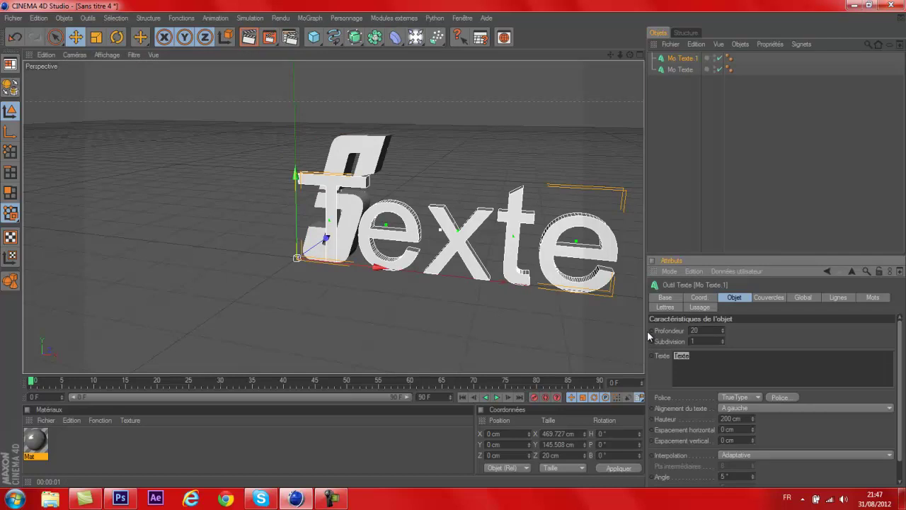
pyautogui.write('kj')
# Set the font of the "ky" text to BankGothic Md BT in the semi-extended bold oblique style (Semi-étendu Gras Oblique).
pyautogui.click(779, 397)
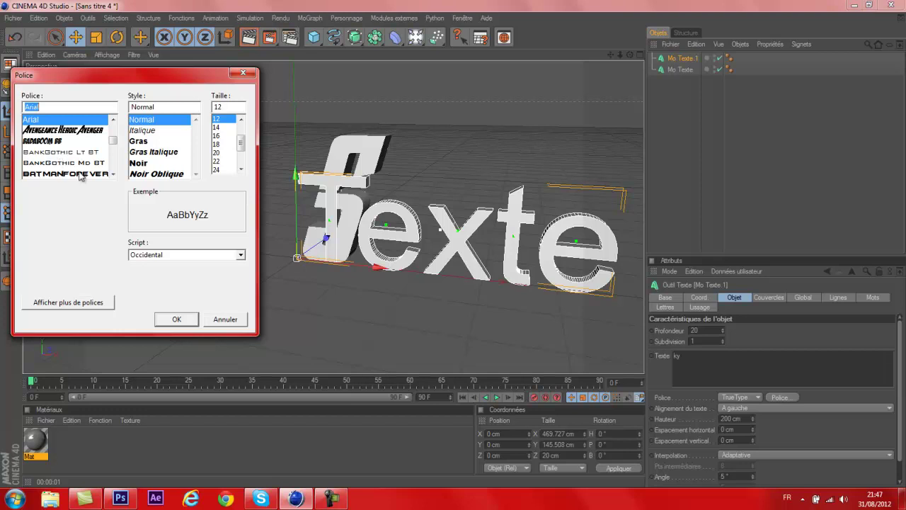
pyautogui.click(83, 163)
pyautogui.click(156, 151)
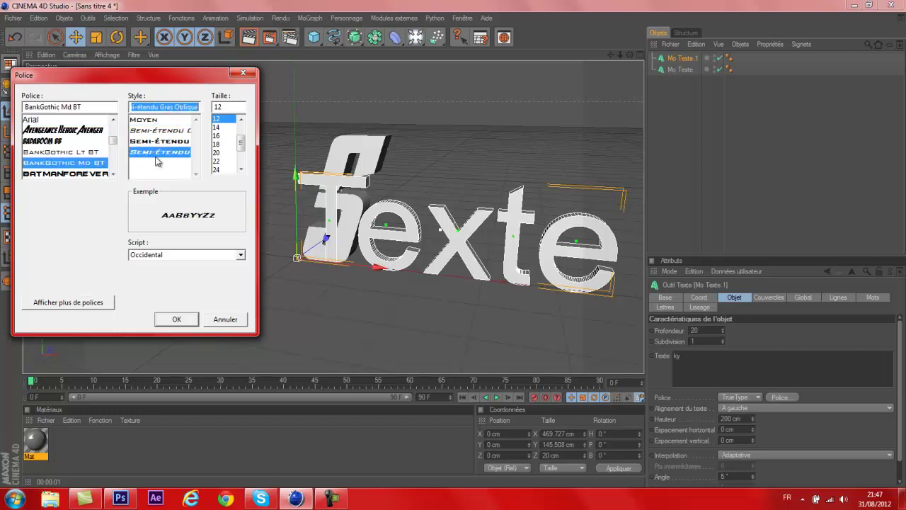
pyautogui.click(192, 321)
# Move the "ky" text along X to about 80 cm, beside the "S", and set its depth to 40.
pyautogui.moveTo(380, 269); pyautogui.dragTo(455, 248)
pyautogui.click(692, 330)
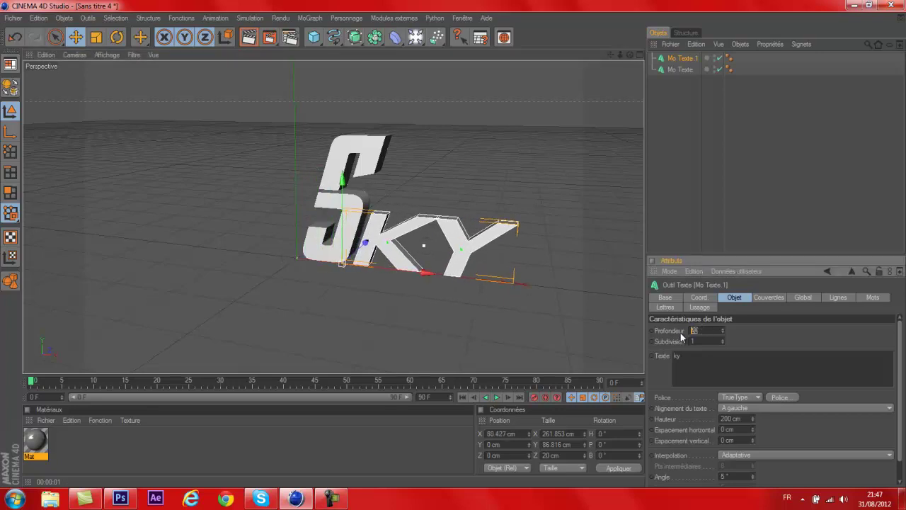
pyautogui.write('40')
pyautogui.press('Return')
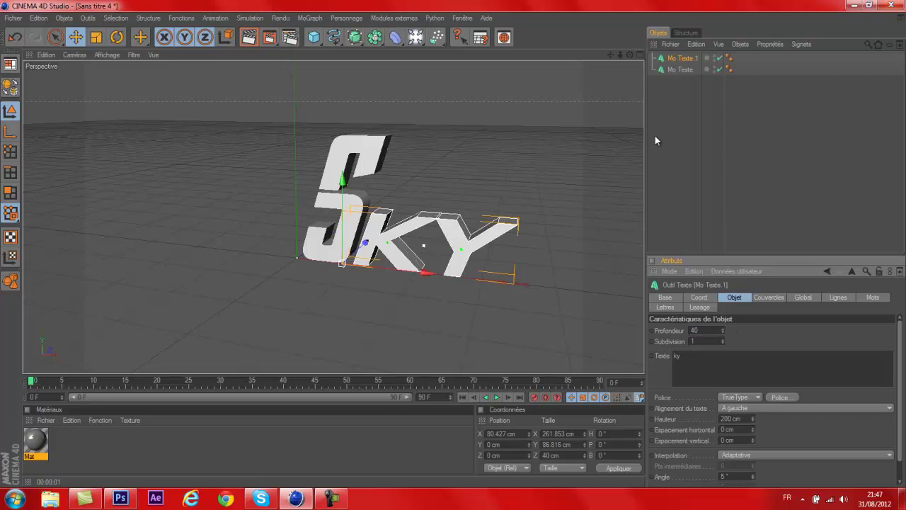
# Add a third MoText object in the Avengeance Heroic Avenger font with the text "A".
pyautogui.moveTo(629, 55); pyautogui.dragTo(494, 238)
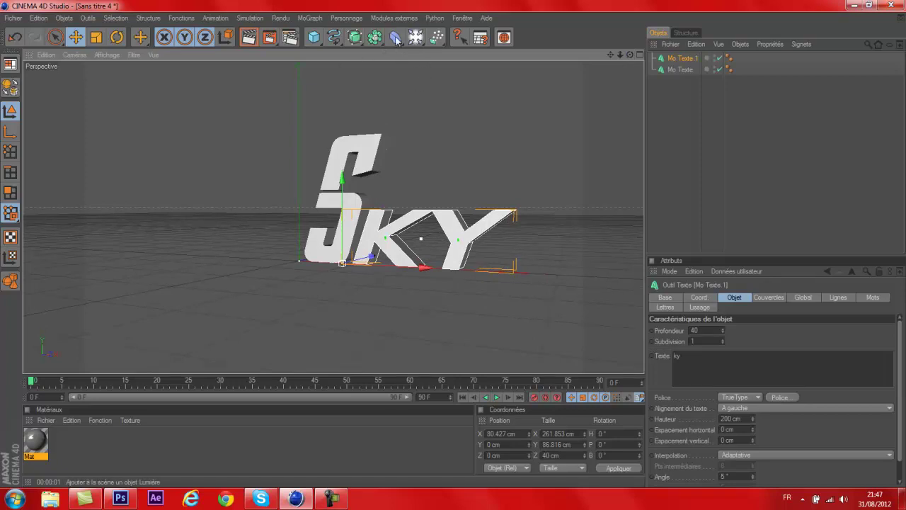
pyautogui.click(323, 20)
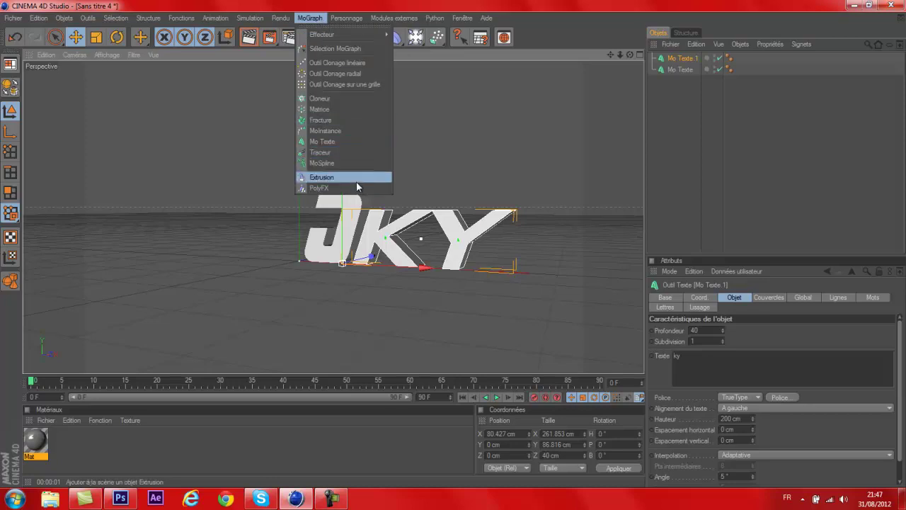
pyautogui.click(346, 144)
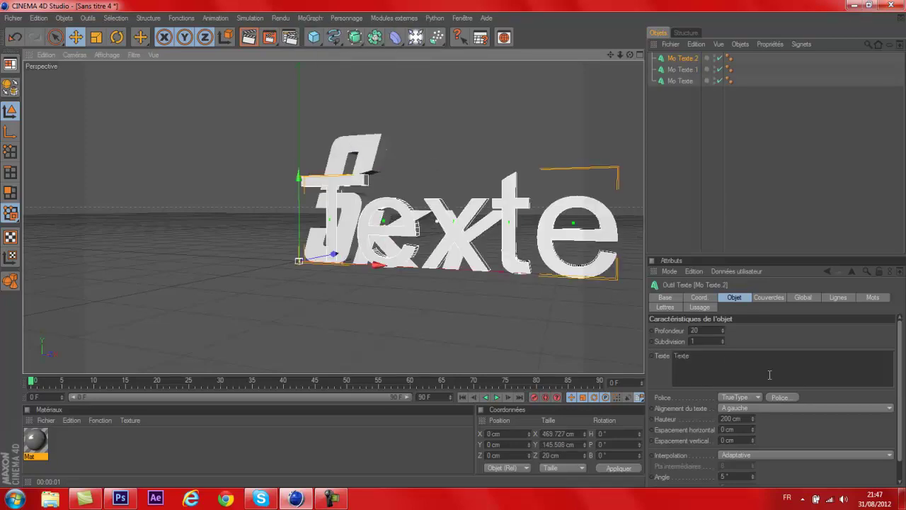
pyautogui.click(783, 397)
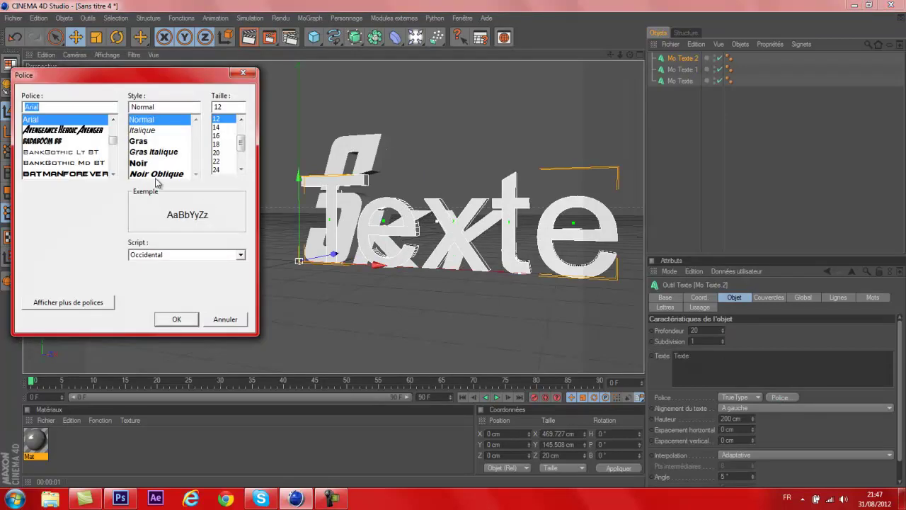
pyautogui.click(86, 132)
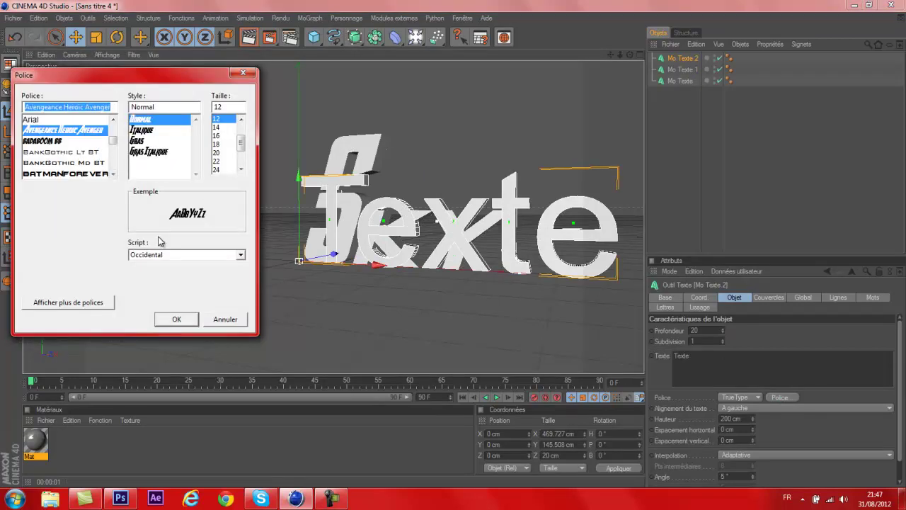
pyautogui.click(177, 319)
pyautogui.moveTo(734, 360); pyautogui.dragTo(669, 361)
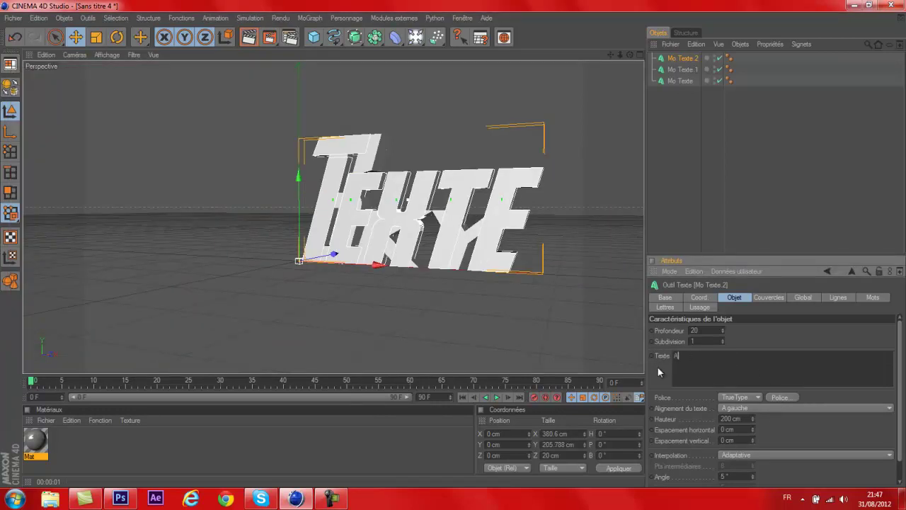
pyautogui.write('A')
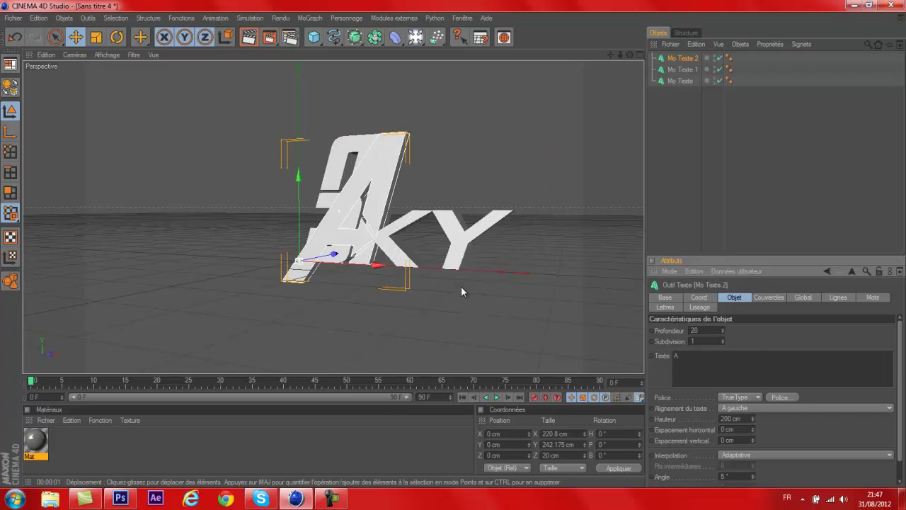
# Move the "A" along X to about 295 cm, after "ky", and set its depth to 40.
pyautogui.moveTo(392, 274); pyautogui.dragTo(499, 241)
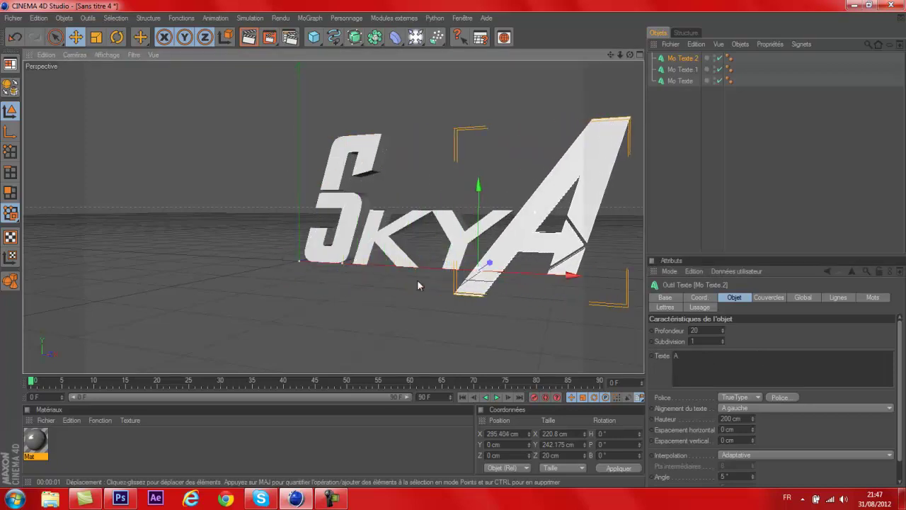
pyautogui.doubleClick(700, 330)
pyautogui.write('40')
pyautogui.press('Return')
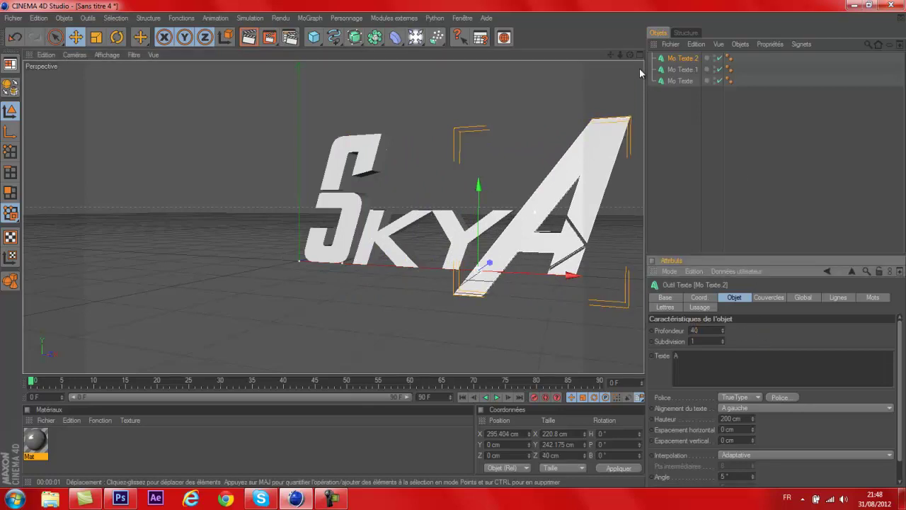
# Add a fourth MoText object with the text "rts".
pyautogui.moveTo(630, 55); pyautogui.dragTo(438, 62)
pyautogui.click(310, 18)
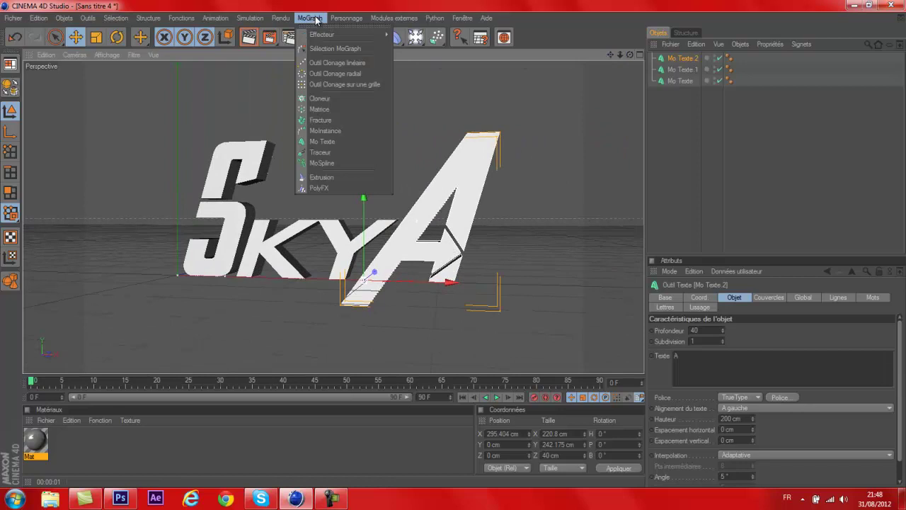
pyautogui.click(339, 141)
pyautogui.moveTo(728, 354); pyautogui.dragTo(633, 352)
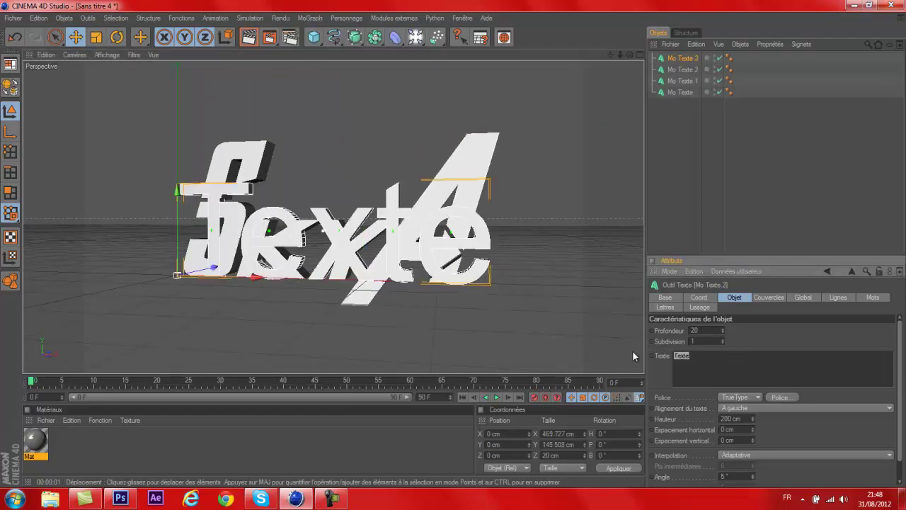
pyautogui.write('fs')
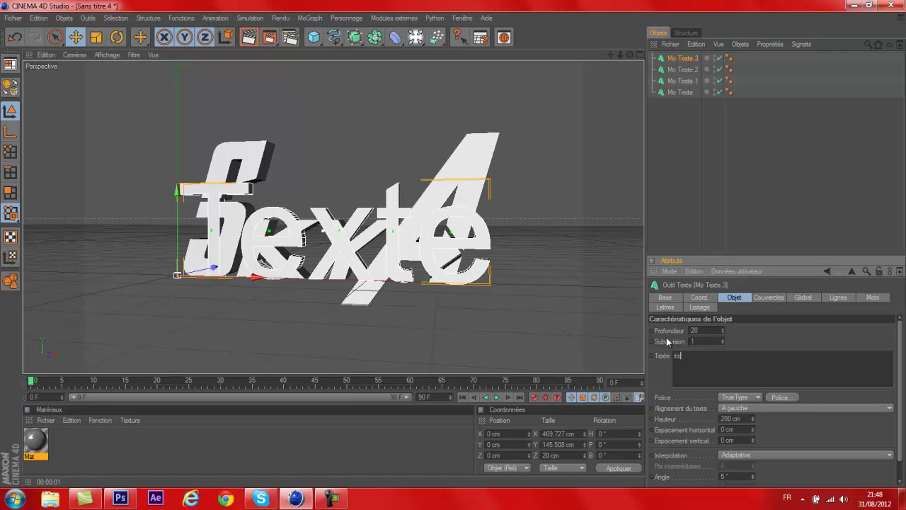
# Set the font of the "rts" text to BankGothic Md BT in the semi-extended bold oblique style (Semi-étendu Gras Oblique).
pyautogui.click(781, 397)
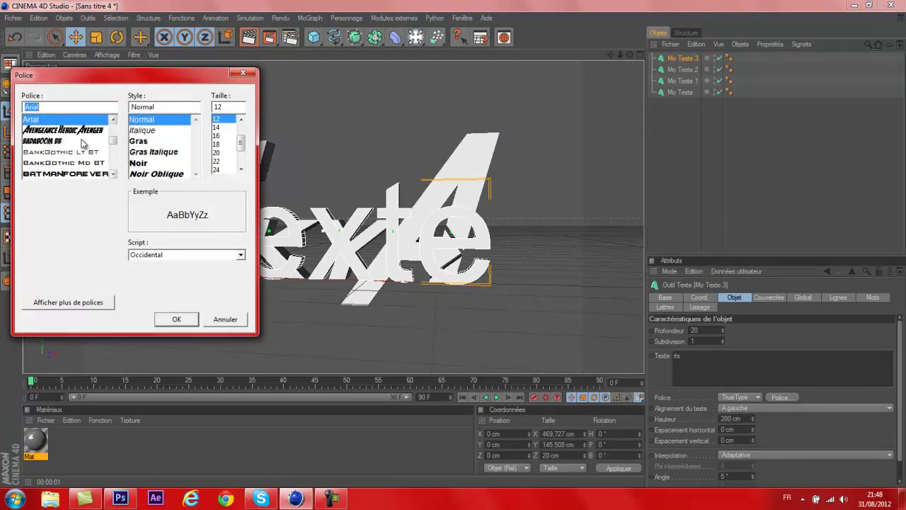
pyautogui.click(83, 163)
pyautogui.click(159, 151)
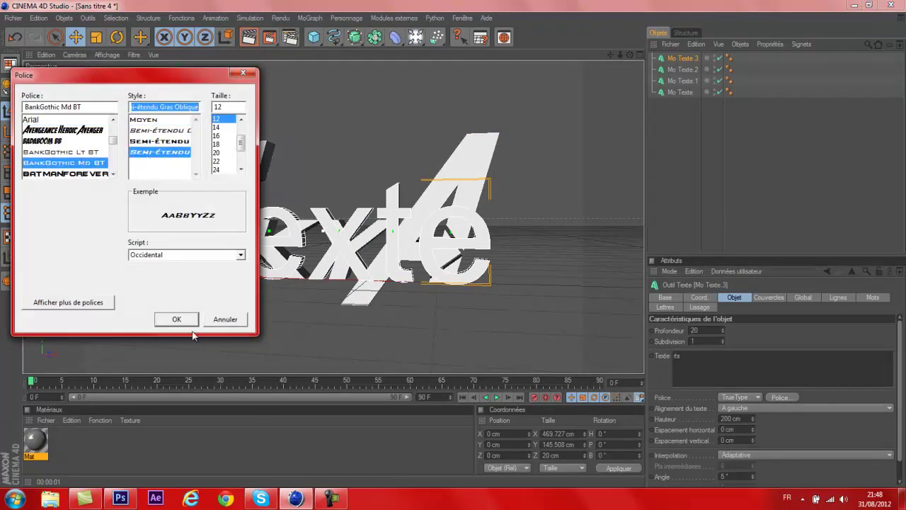
pyautogui.click(186, 319)
# Move the "rts" text along X to about 416 cm, after the "A", and set its depth to 40.
pyautogui.moveTo(466, 250); pyautogui.dragTo(455, 248)
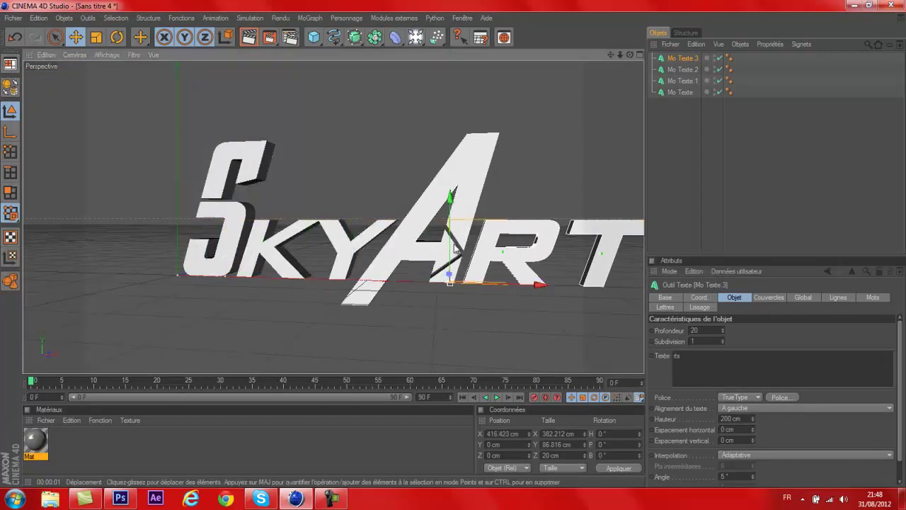
pyautogui.doubleClick(703, 330)
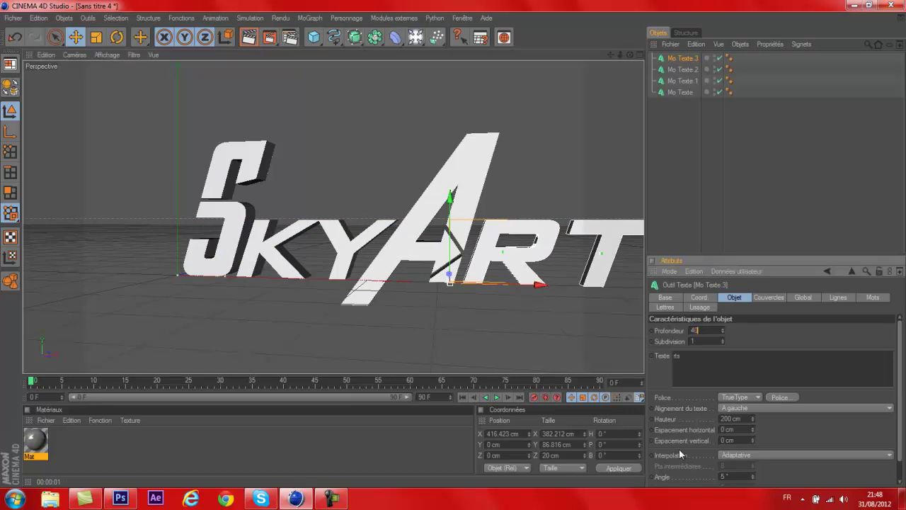
pyautogui.press('Return')
# Create a second material and set its colour to medium grey with RGB values of 112, 112, 112.
pyautogui.moveTo(610, 54); pyautogui.dragTo(455, 246)
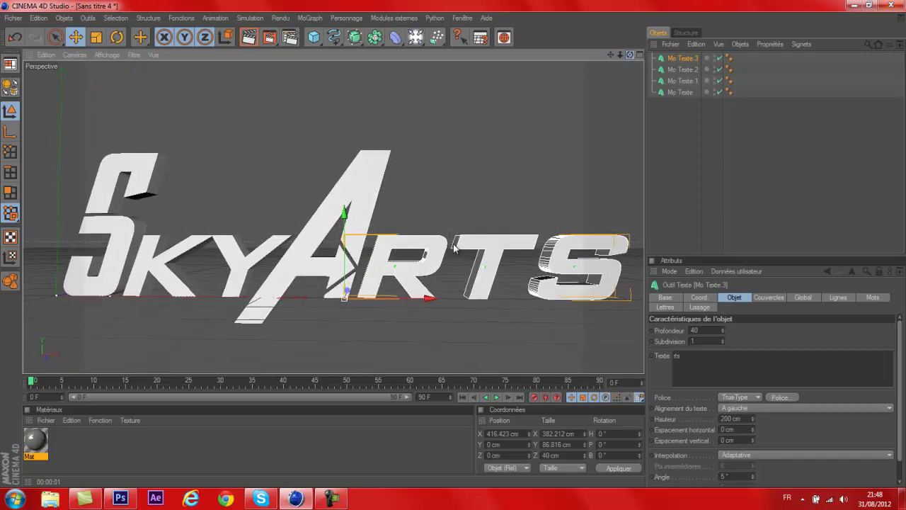
pyautogui.scroll(-3, 592, 75)
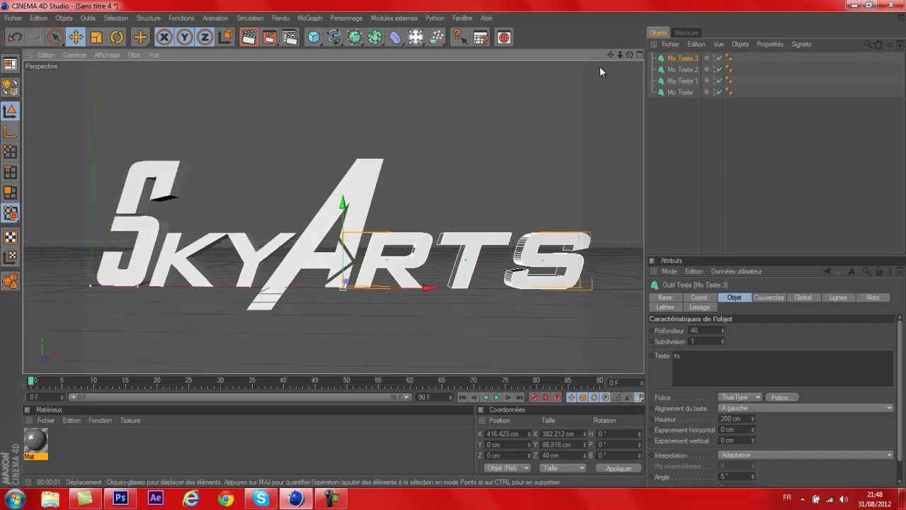
pyautogui.scroll(-3, 610, 56)
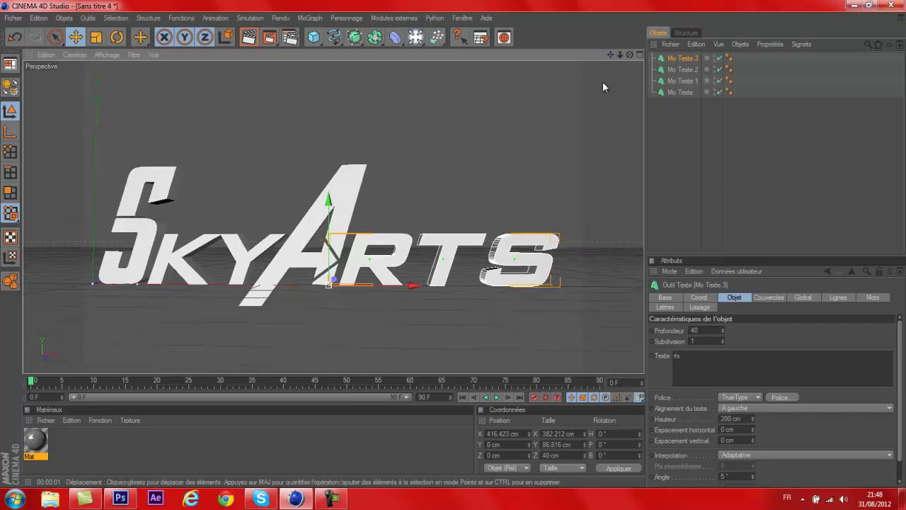
pyautogui.moveTo(629, 57); pyautogui.dragTo(454, 248)
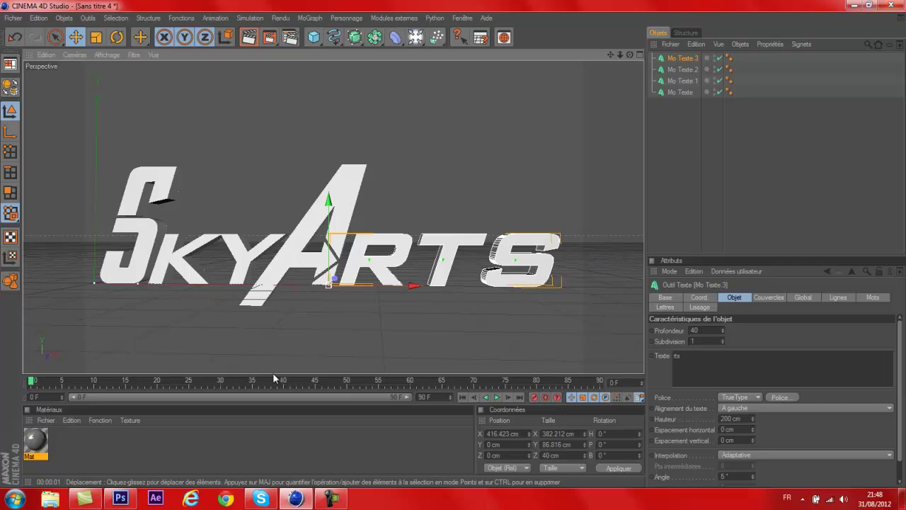
pyautogui.doubleClick(126, 443)
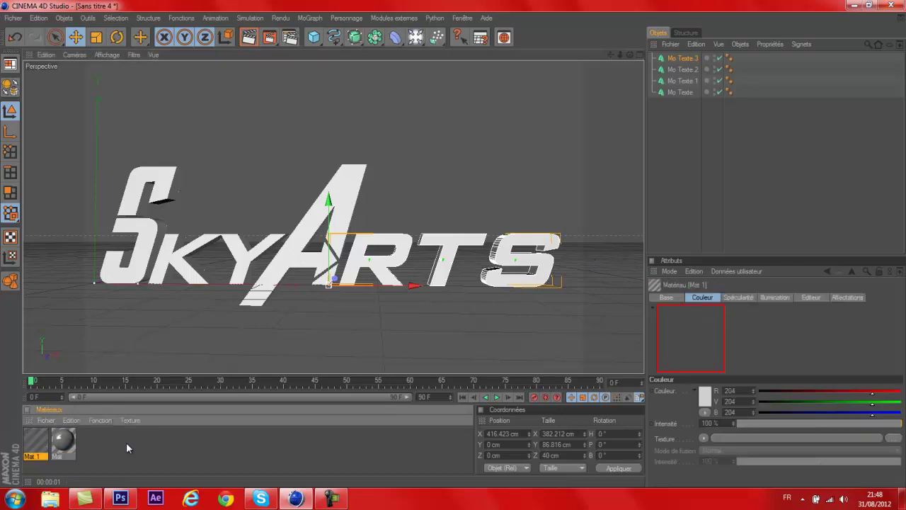
pyautogui.doubleClick(35, 440)
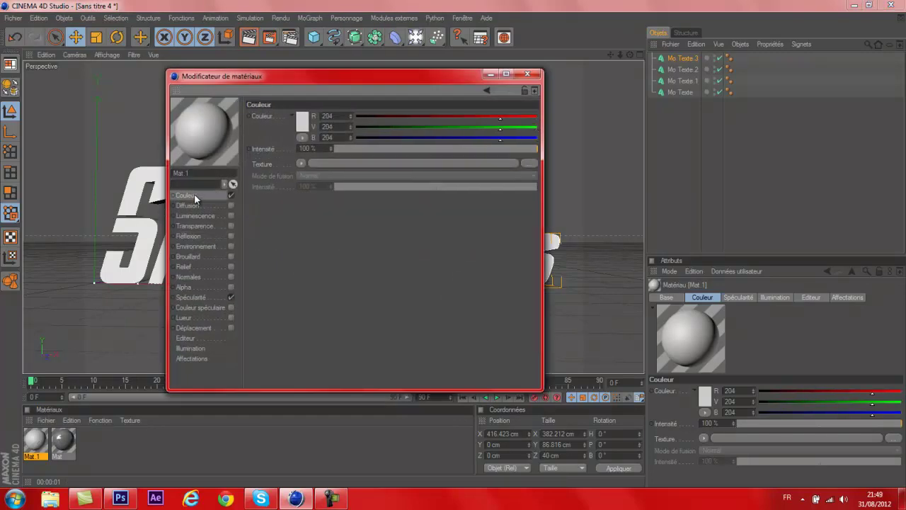
pyautogui.click(302, 122)
pyautogui.moveTo(301, 124); pyautogui.dragTo(238, 119)
pyautogui.click(278, 179)
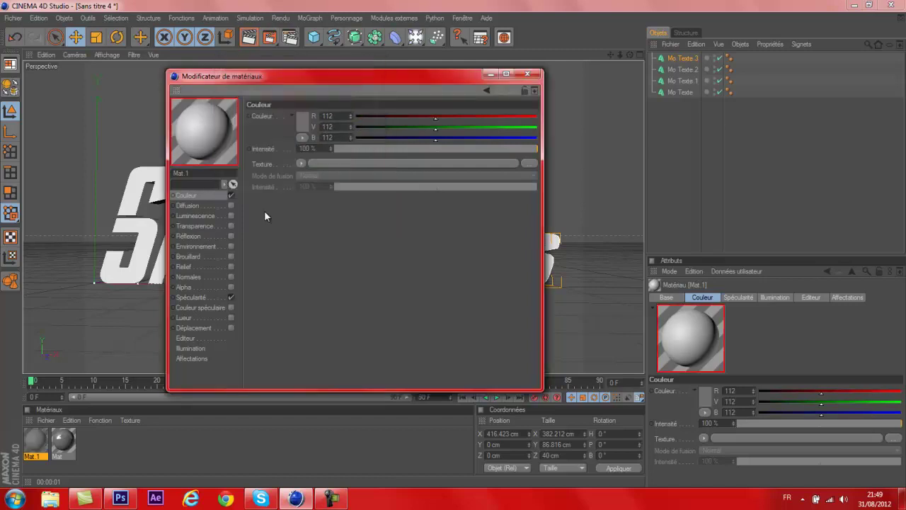
# Turn off specularity on the grey material and enable reflection at about 39% intensity.
pyautogui.click(231, 297)
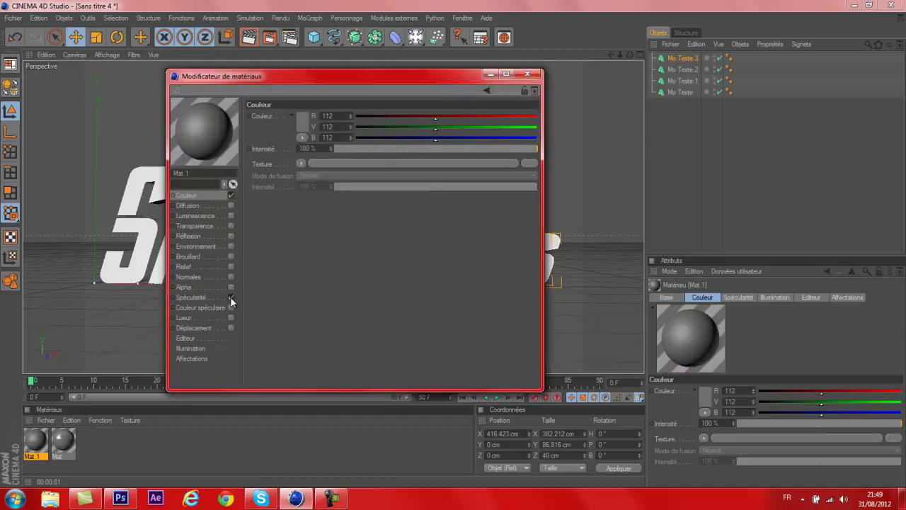
pyautogui.click(231, 236)
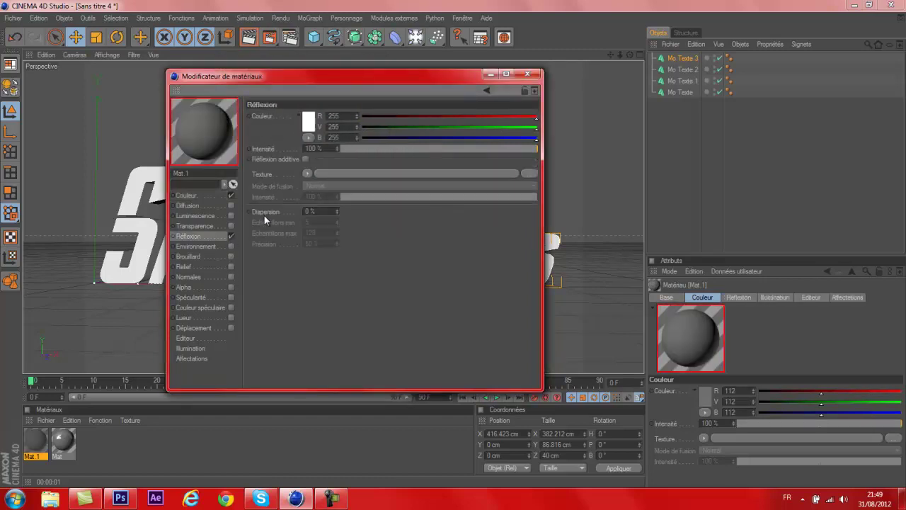
pyautogui.moveTo(372, 145); pyautogui.dragTo(387, 145)
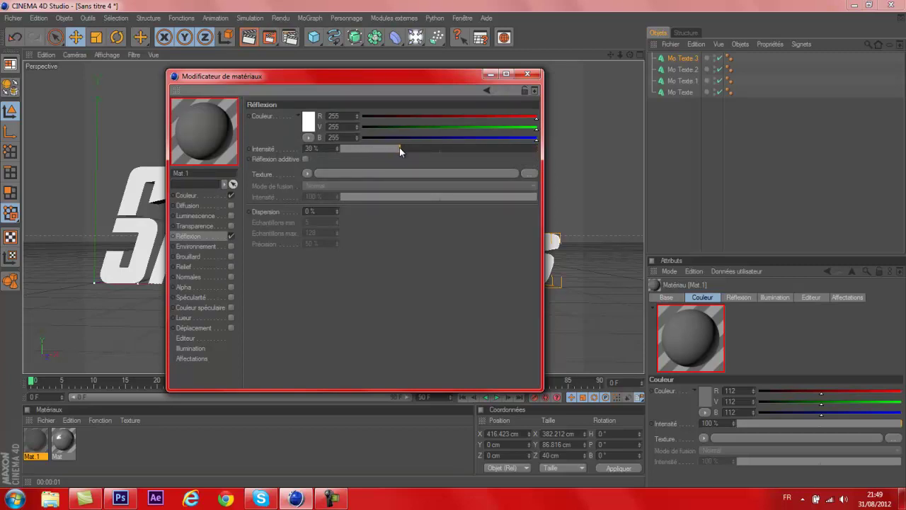
pyautogui.click(527, 73)
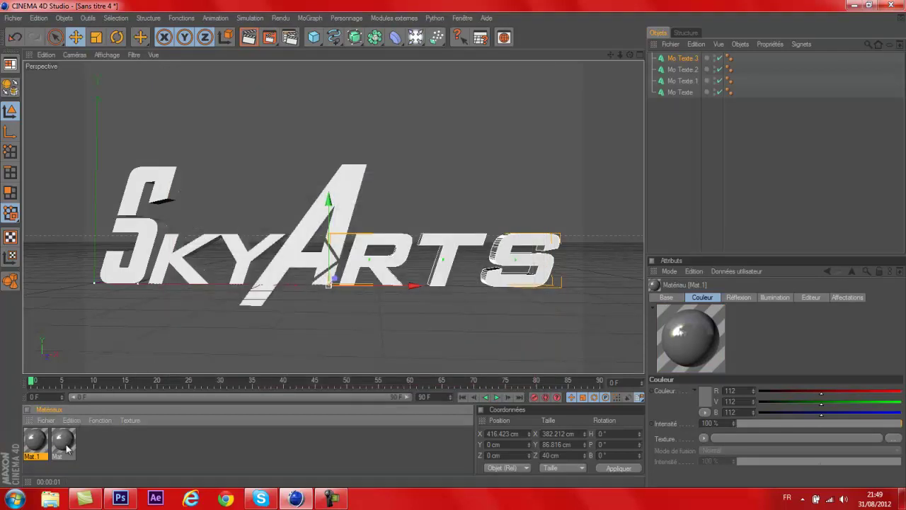
# Create a third material and set its colour to black (RGB 0, 0, 0).
pyautogui.doubleClick(131, 441)
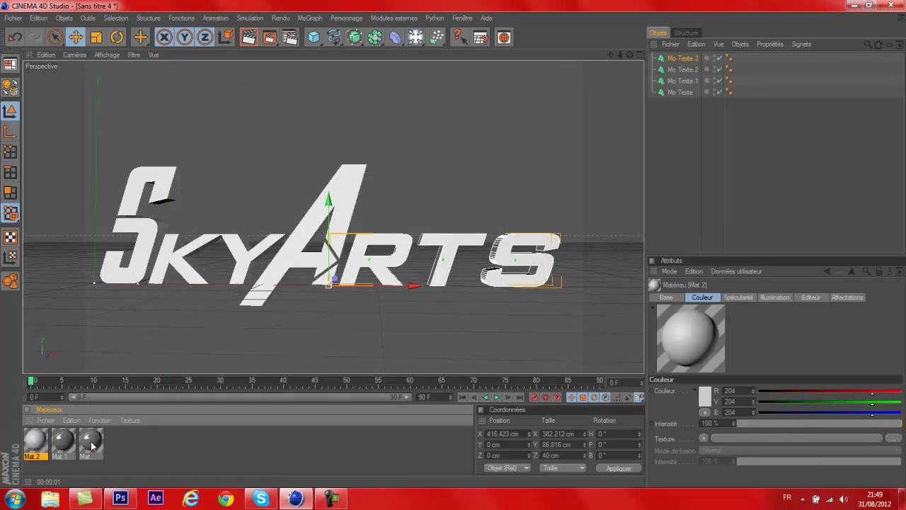
pyautogui.doubleClick(37, 442)
pyautogui.click(199, 194)
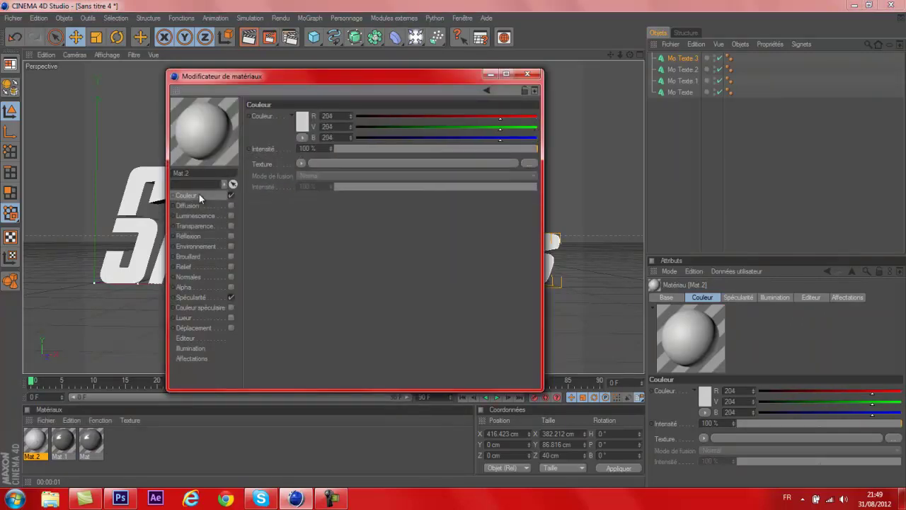
pyautogui.click(305, 122)
pyautogui.moveTo(298, 104); pyautogui.dragTo(305, 138)
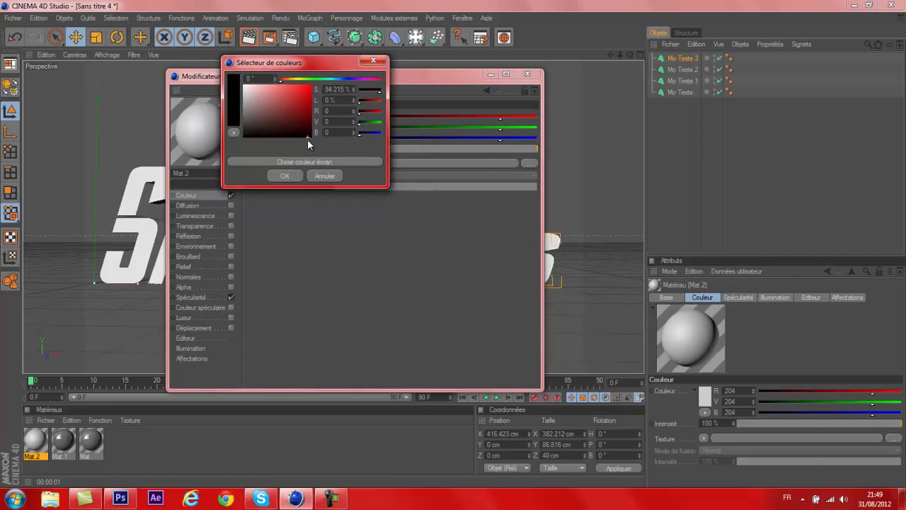
pyautogui.click(282, 176)
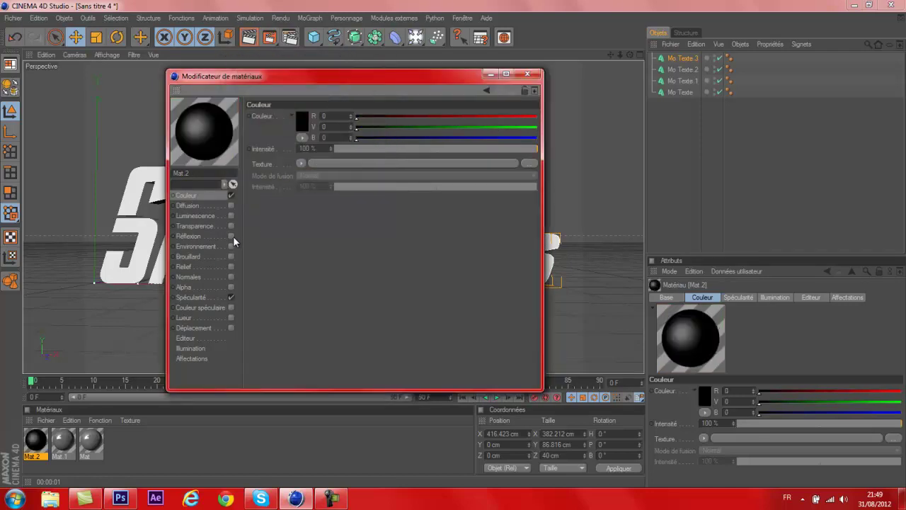
# Disable specularity on the black material and enable its reflection at about 38% intensity.
pyautogui.click(234, 296)
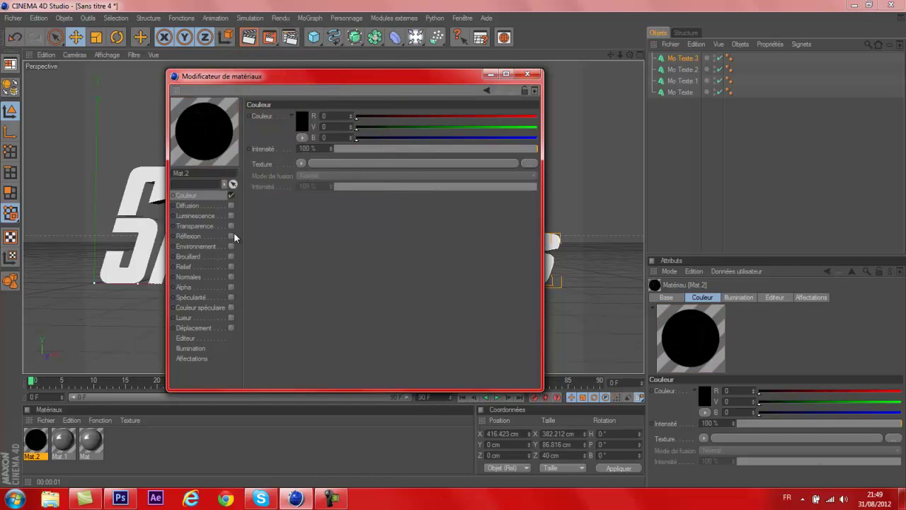
pyautogui.click(227, 235)
pyautogui.click(232, 235)
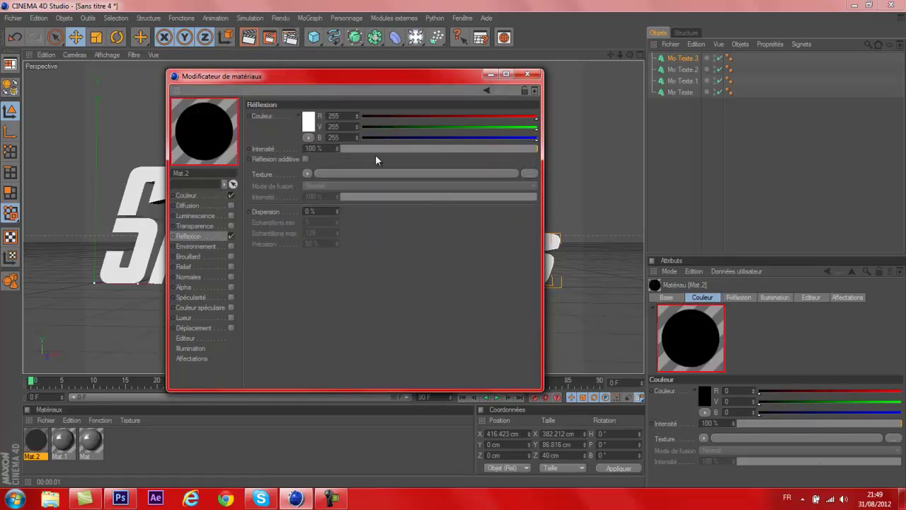
pyautogui.click(392, 148)
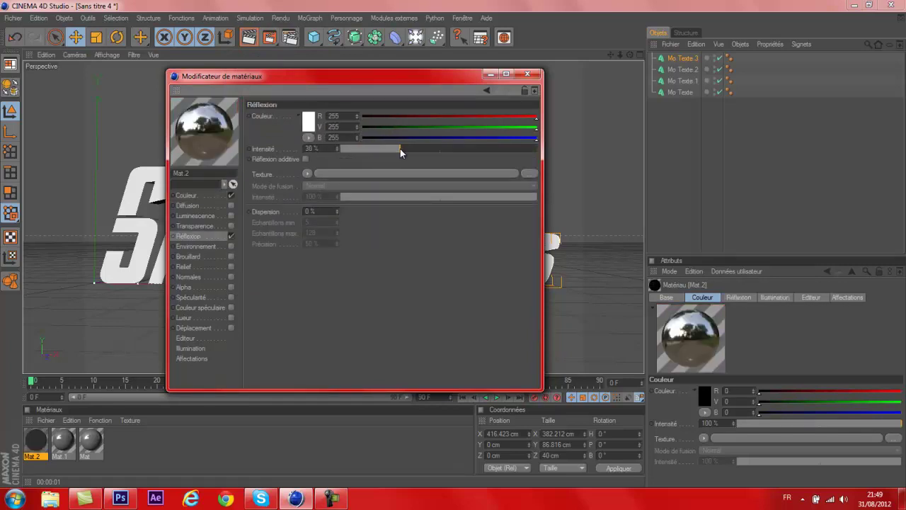
pyautogui.click(527, 74)
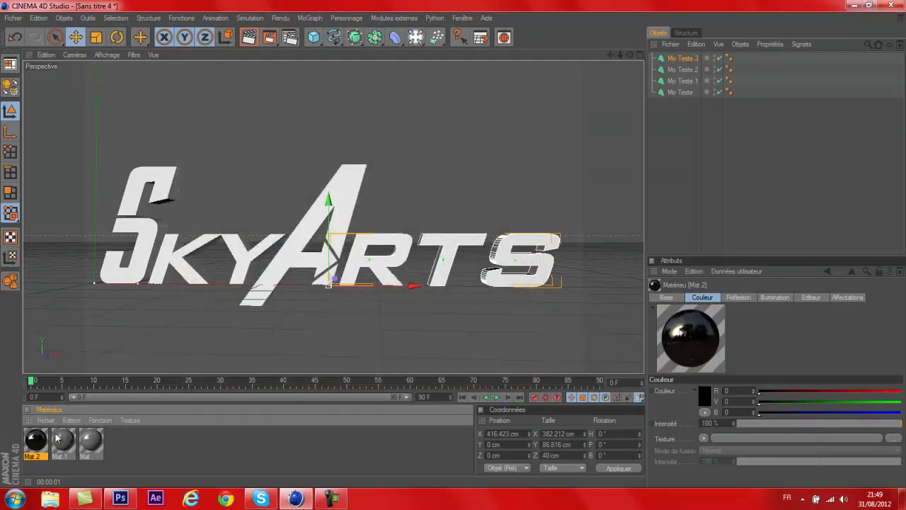
# Apply the black material to all four text objects: "S", "ky", "A" and "rts".
pyautogui.moveTo(43, 438); pyautogui.dragTo(130, 272)
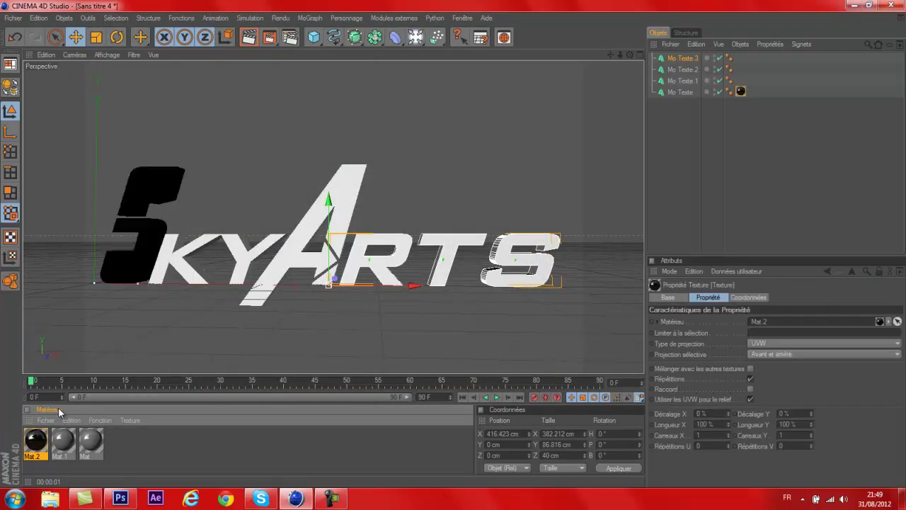
pyautogui.moveTo(41, 432); pyautogui.dragTo(166, 284)
pyautogui.moveTo(28, 439); pyautogui.dragTo(254, 273)
pyautogui.moveTo(44, 444); pyautogui.dragTo(386, 268)
# Apply the grey material over the black one on the "S", "ky", "A" and "rts" text objects.
pyautogui.moveTo(59, 434); pyautogui.dragTo(115, 283)
pyautogui.moveTo(64, 446); pyautogui.dragTo(160, 285)
pyautogui.moveTo(60, 442); pyautogui.dragTo(226, 304)
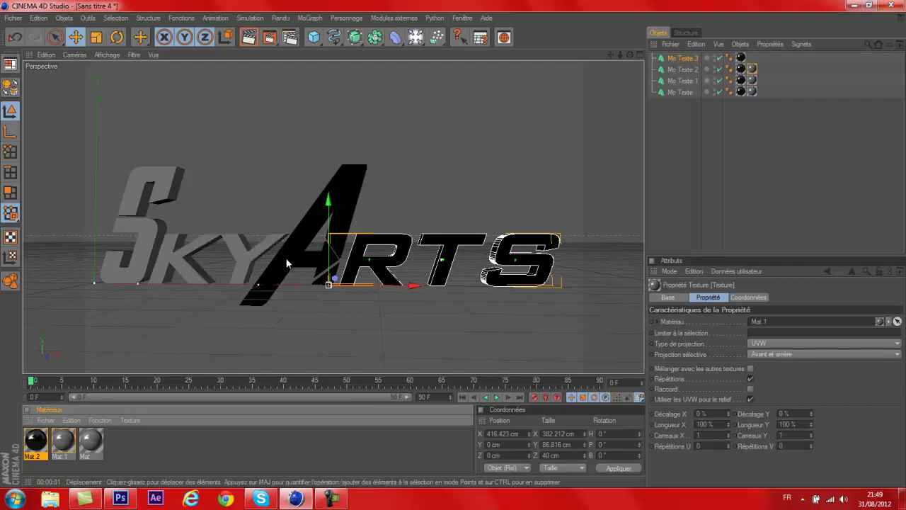
pyautogui.moveTo(287, 264); pyautogui.dragTo(287, 264)
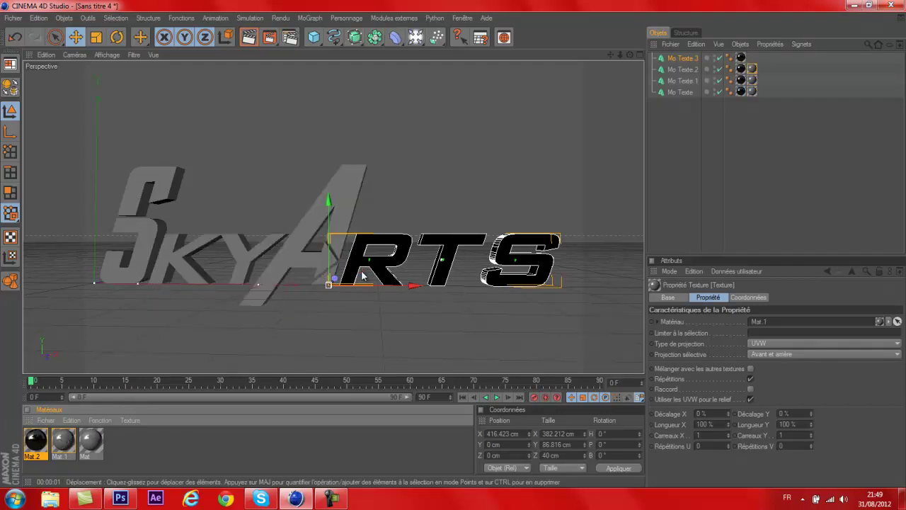
pyautogui.moveTo(67, 436); pyautogui.dragTo(355, 262)
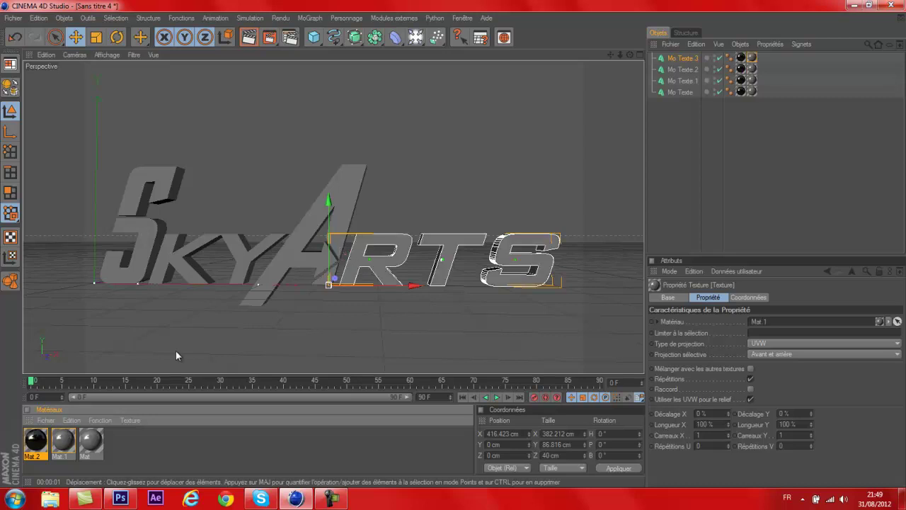
# Nudge the "rts" text to about 419 cm in X and limit its grey texture to selection C1.
pyautogui.moveTo(627, 52)
pyautogui.mouseDown()
pyautogui.moveTo(613, 53)
pyautogui.moveTo(628, 53)
pyautogui.mouseUp()
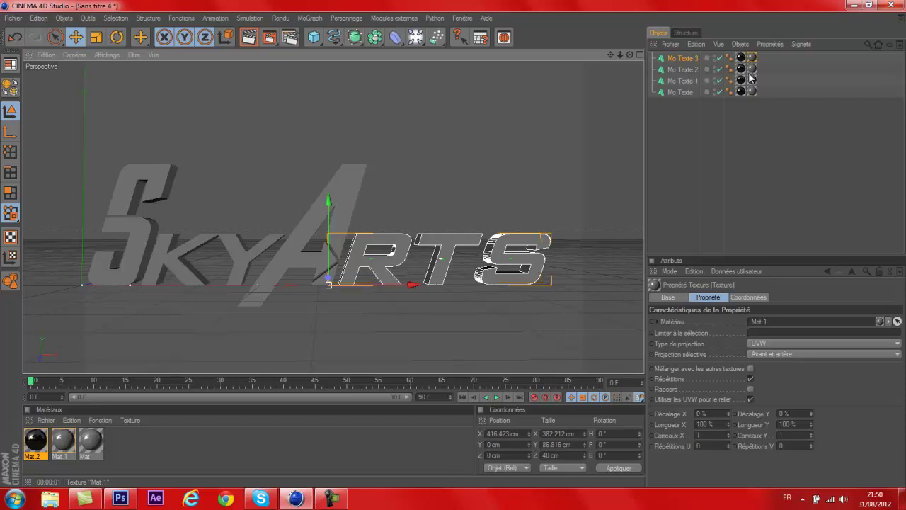
pyautogui.moveTo(536, 123); pyautogui.dragTo(453, 247)
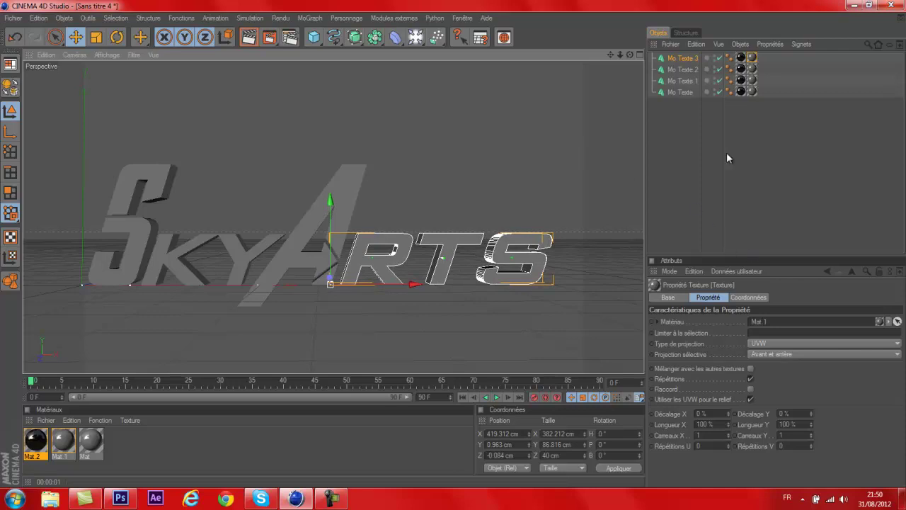
pyautogui.click(754, 58)
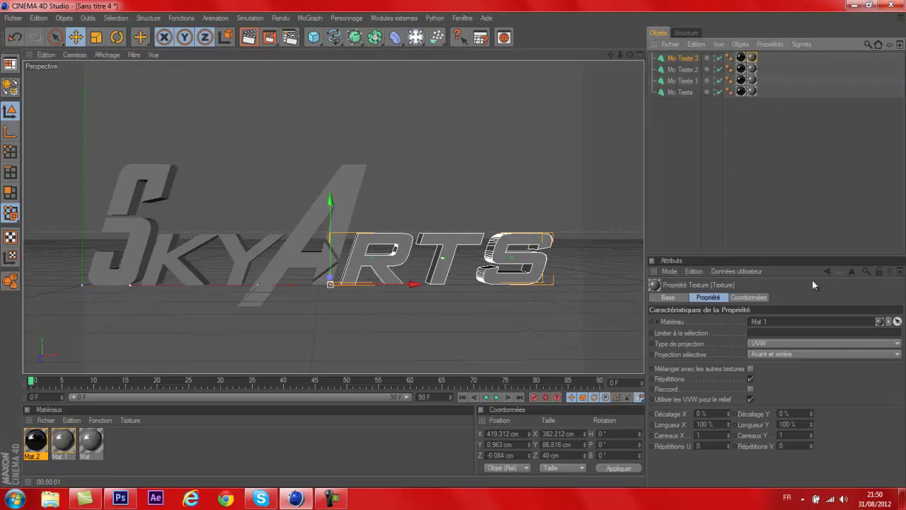
pyautogui.click(788, 331)
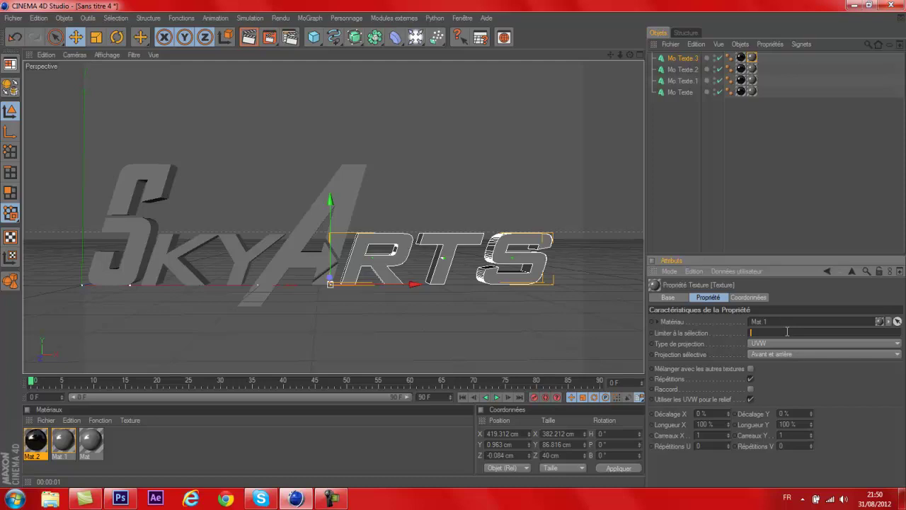
pyautogui.write('C1')
pyautogui.press('Return')
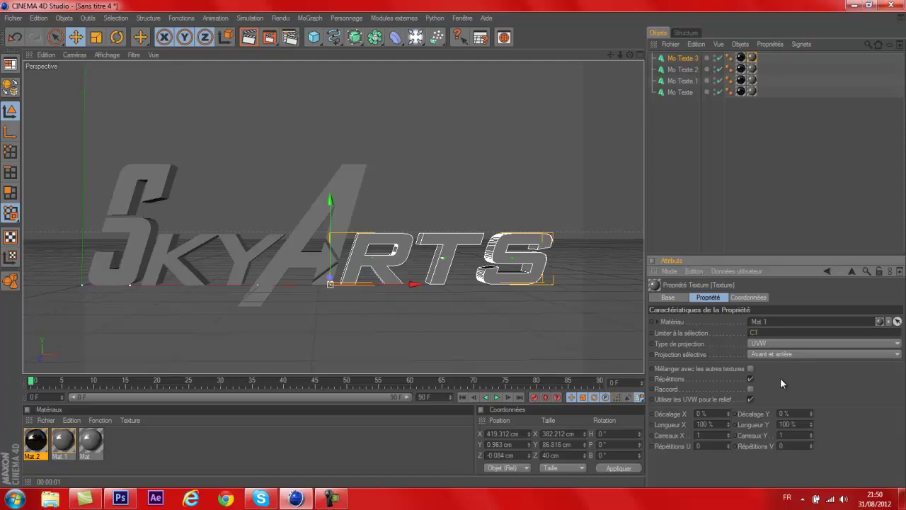
# Limit the grey textures of the "A" and "ky" text objects to selection C1.
pyautogui.click(743, 229)
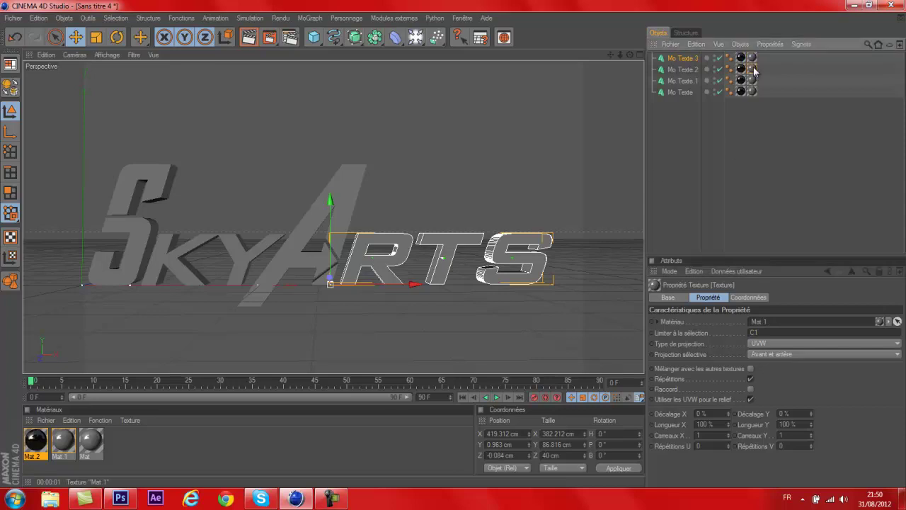
pyautogui.click(757, 332)
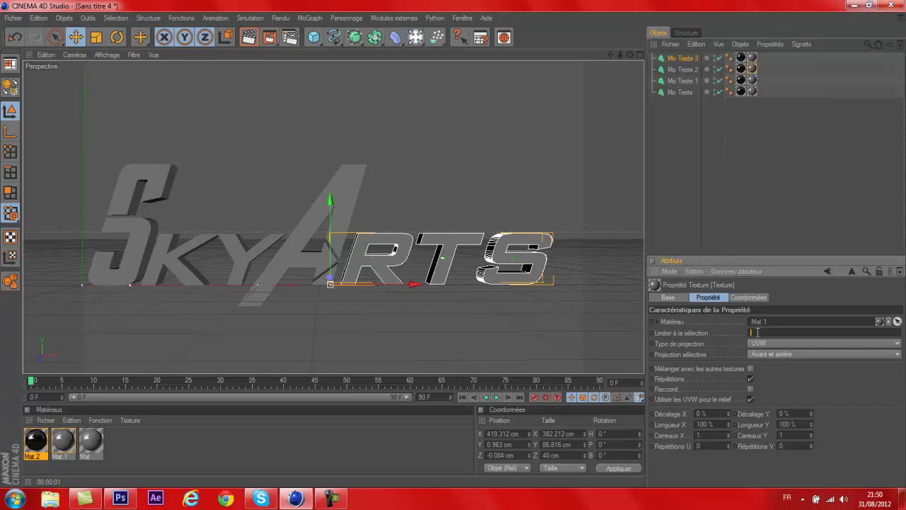
pyautogui.write('C1')
pyautogui.click(767, 80)
pyautogui.click(794, 332)
# Limit the grey texture of the "S" text to selection C1 and deselect everything.
pyautogui.click(752, 88)
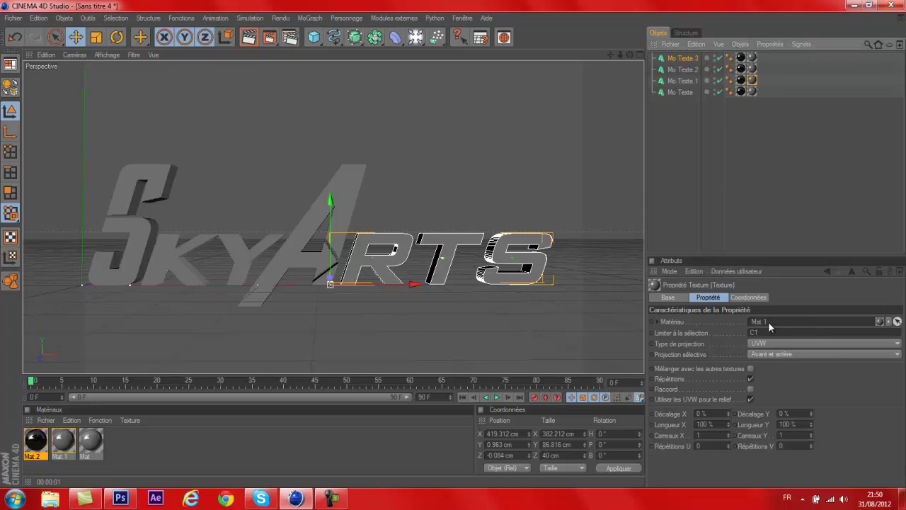
pyautogui.click(751, 91)
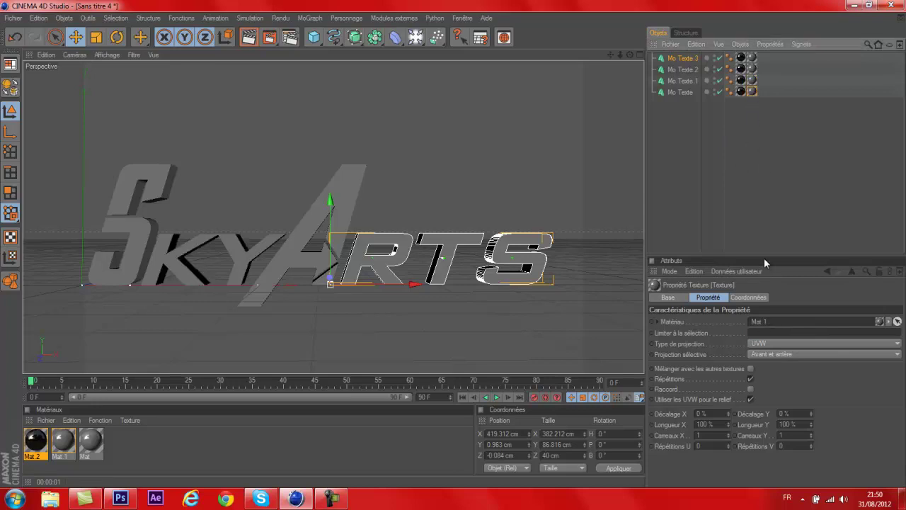
pyautogui.click(761, 331)
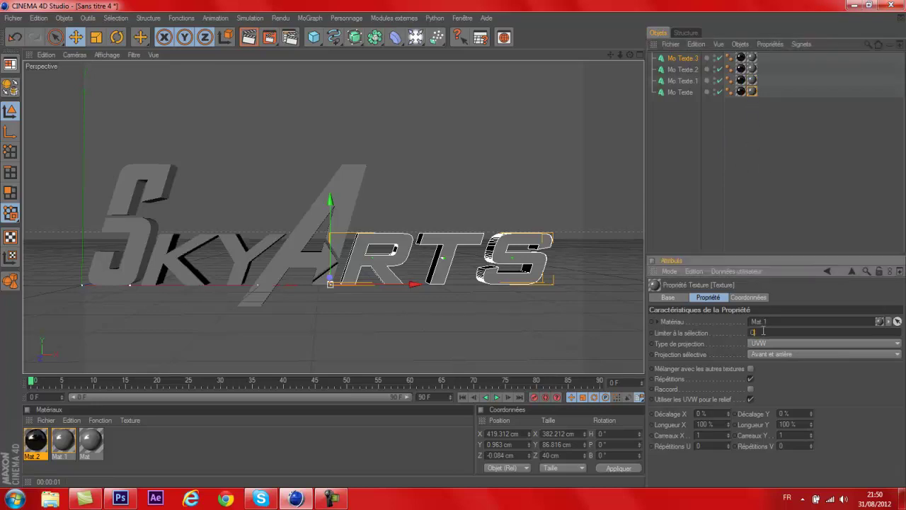
pyautogui.press('Return')
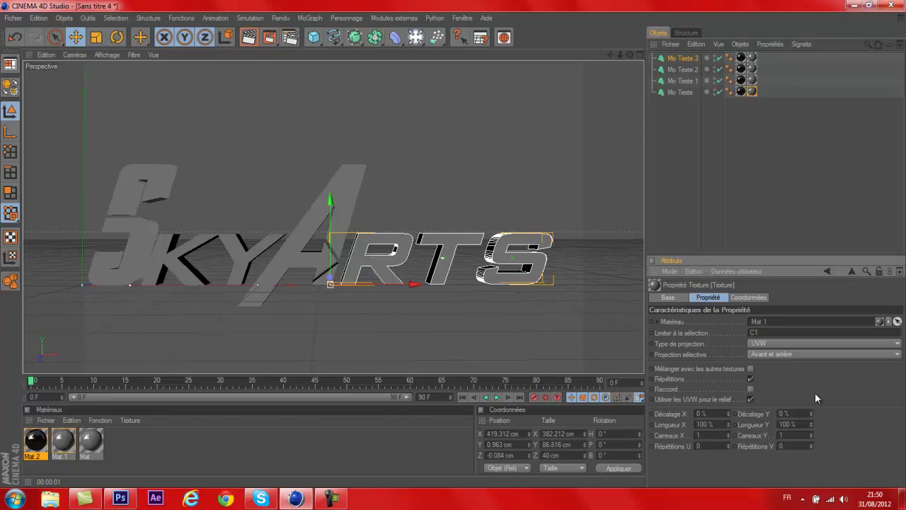
pyautogui.click(550, 339)
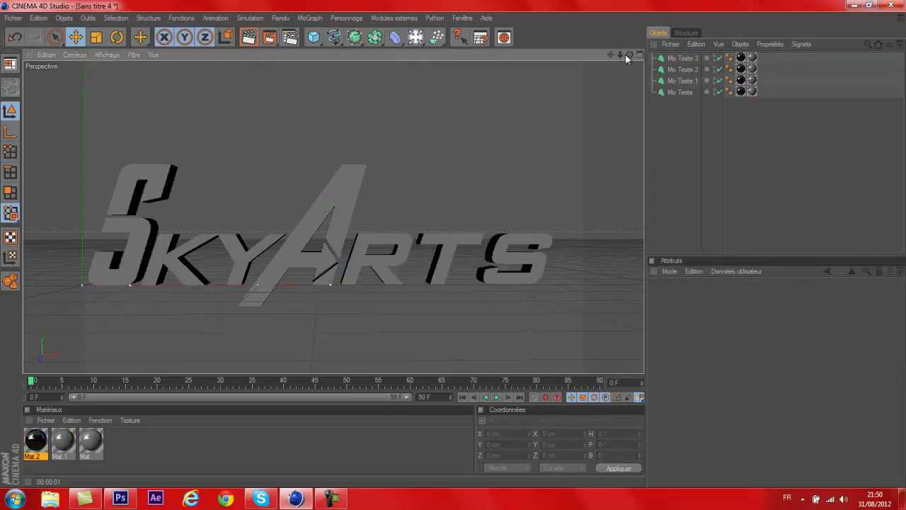
# Set the render output to the 1920 x 1200 screen preset in the render settings.
pyautogui.moveTo(629, 57); pyautogui.dragTo(397, 248)
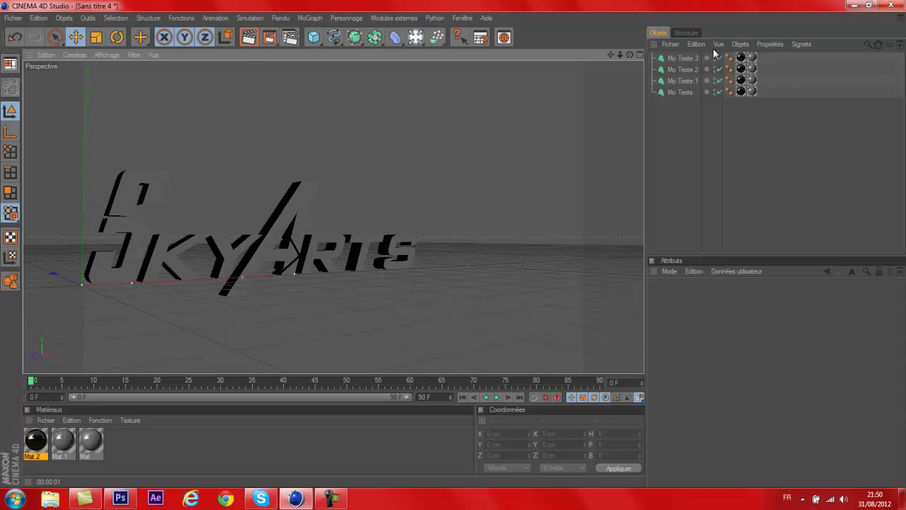
pyautogui.moveTo(630, 55); pyautogui.dragTo(453, 243)
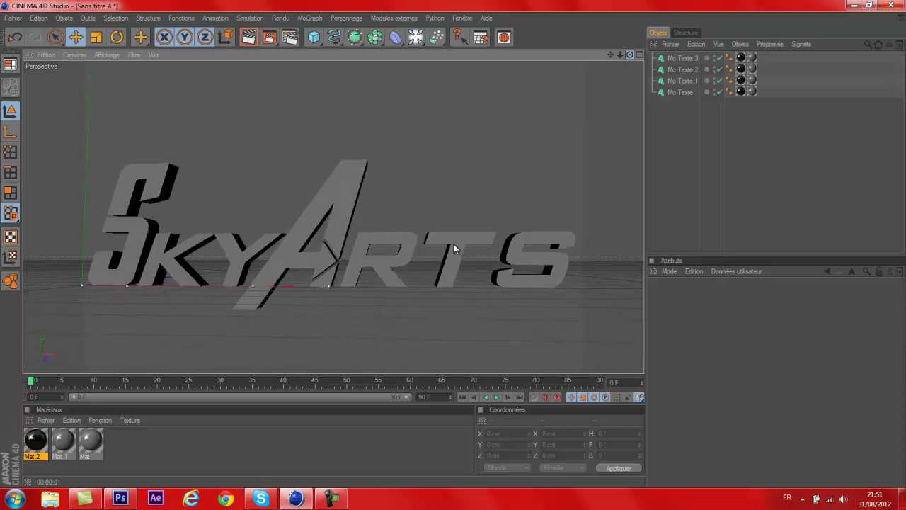
pyautogui.click(289, 38)
pyautogui.click(255, 79)
pyautogui.click(257, 79)
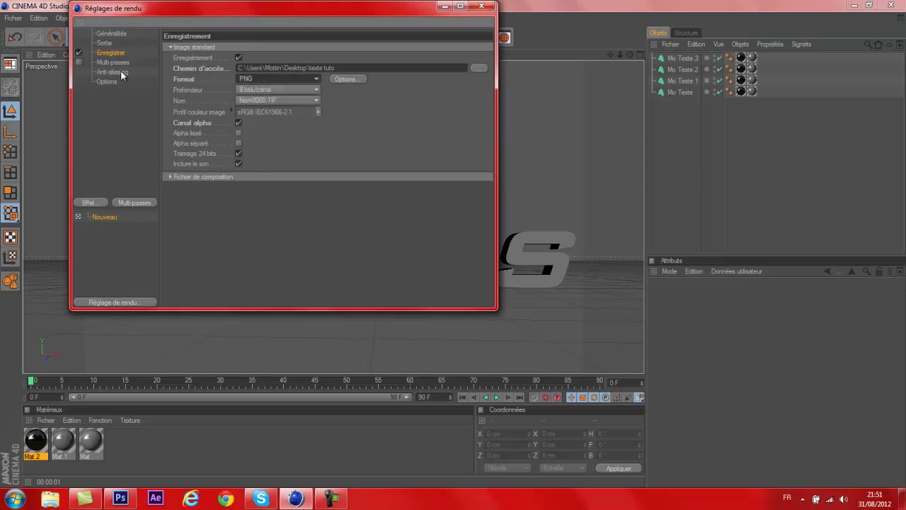
pyautogui.click(113, 43)
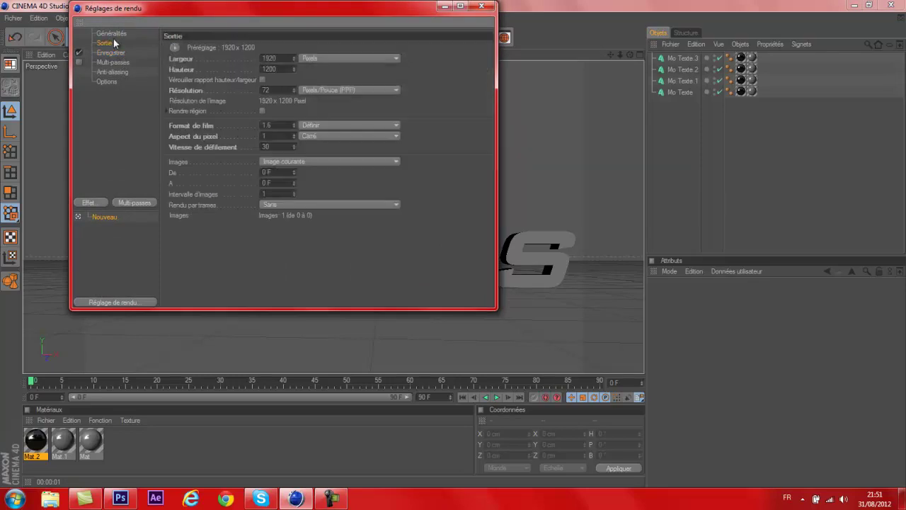
pyautogui.click(177, 48)
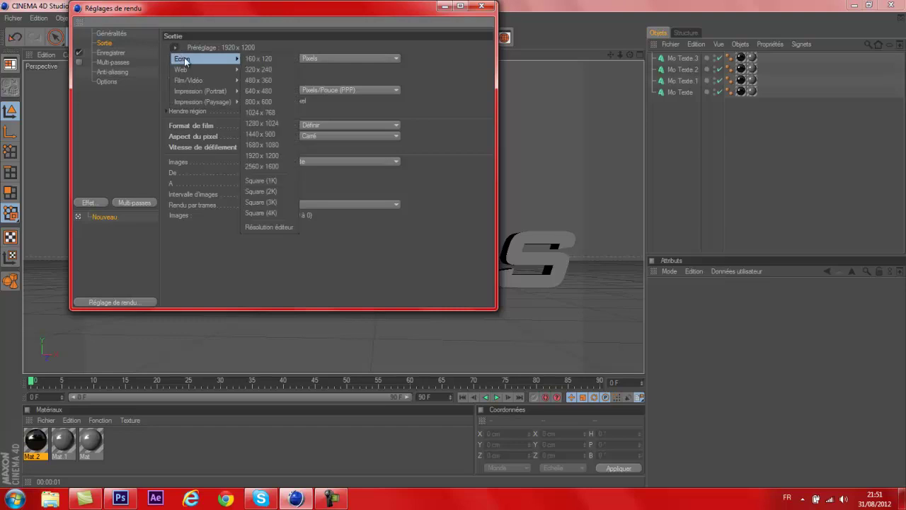
pyautogui.moveTo(228, 61)
pyautogui.click(288, 156)
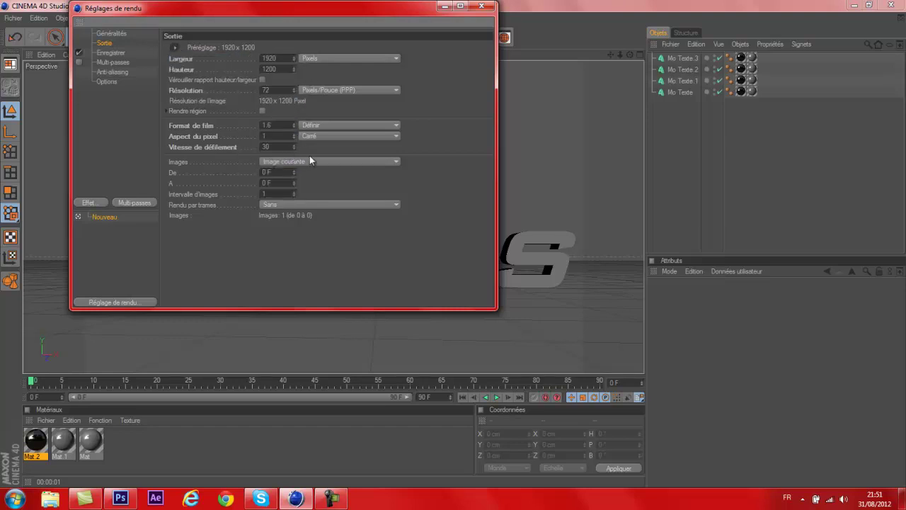
# Set the render anti-aliasing to "Au mieux" with a minimum level of 2x2.
pyautogui.click(126, 74)
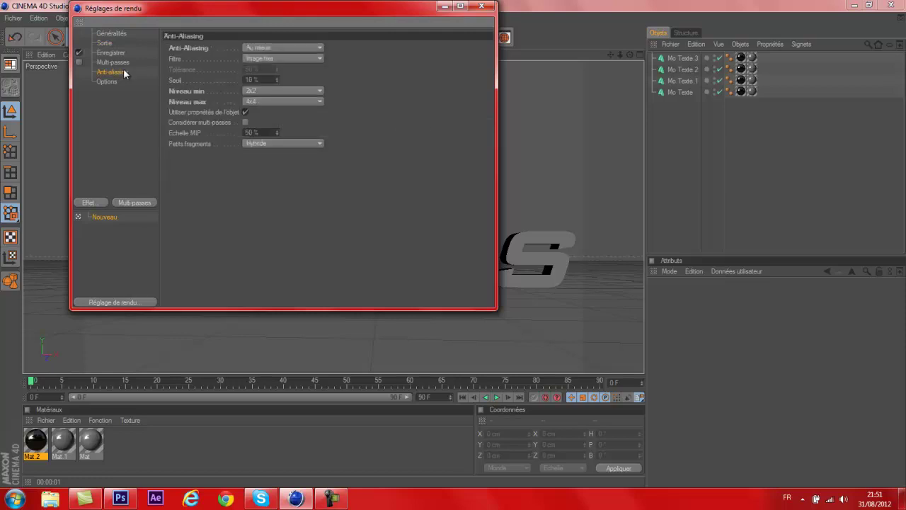
pyautogui.click(277, 48)
pyautogui.click(263, 69)
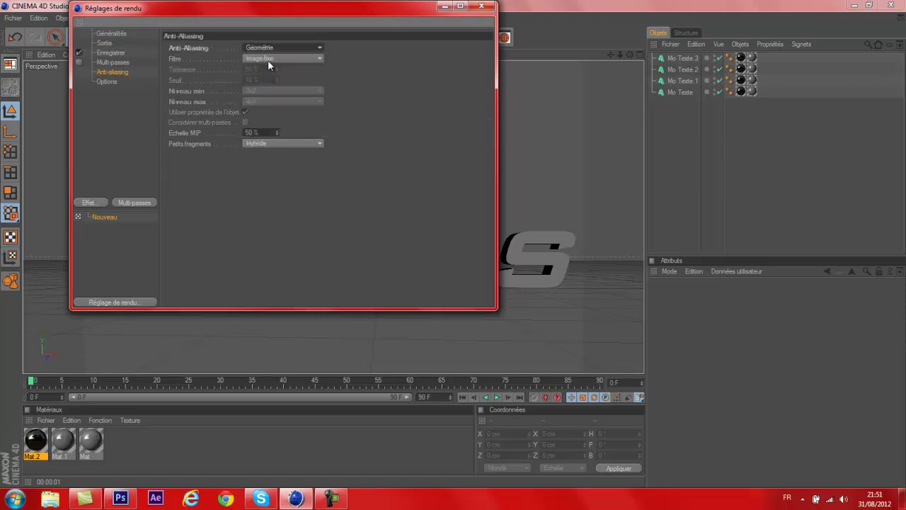
pyautogui.click(286, 45)
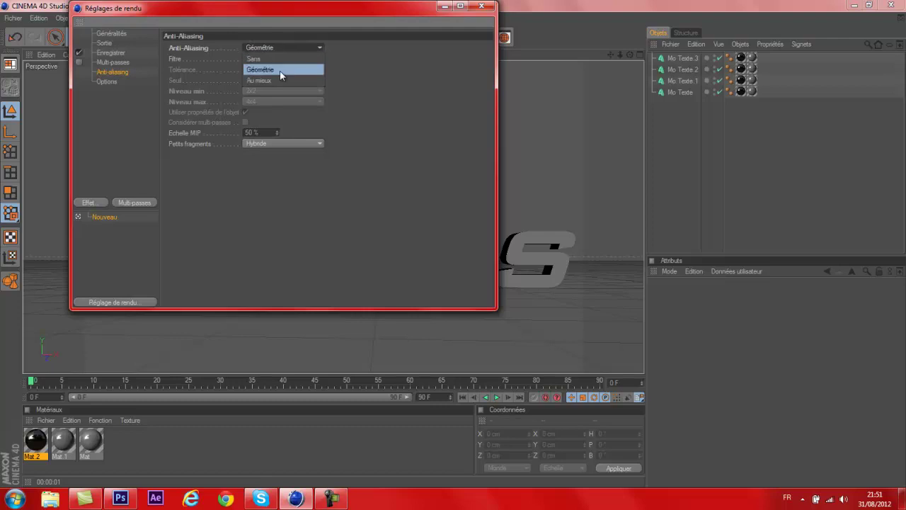
pyautogui.click(279, 79)
pyautogui.click(273, 90)
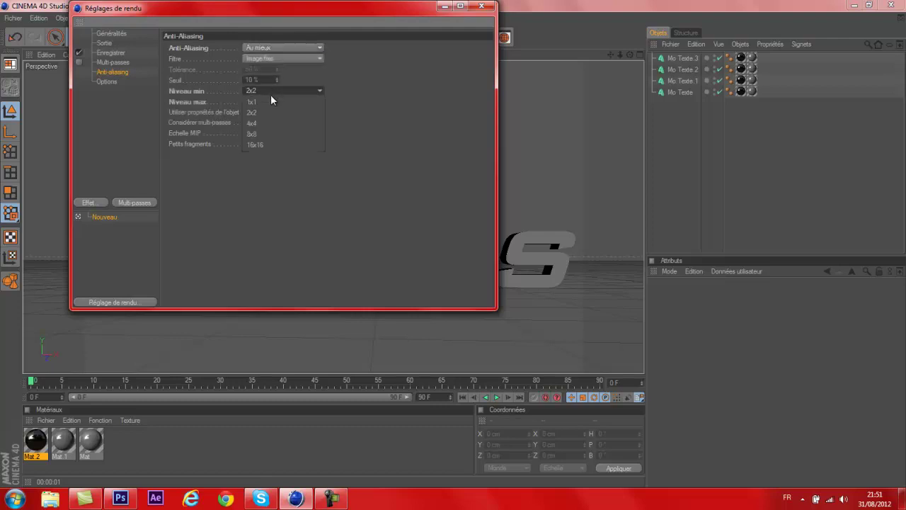
pyautogui.click(269, 106)
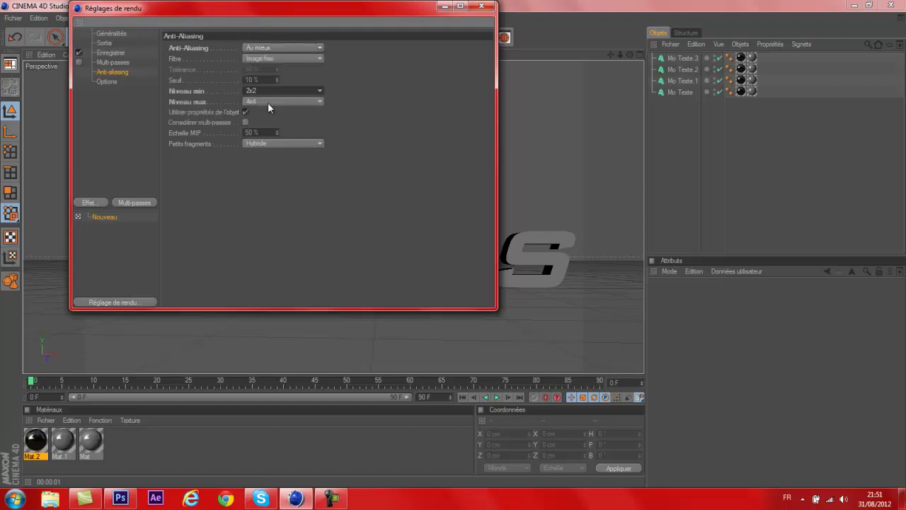
# Set the render's save path to a file named "texte tuto 2" on the desktop.
pyautogui.click(113, 63)
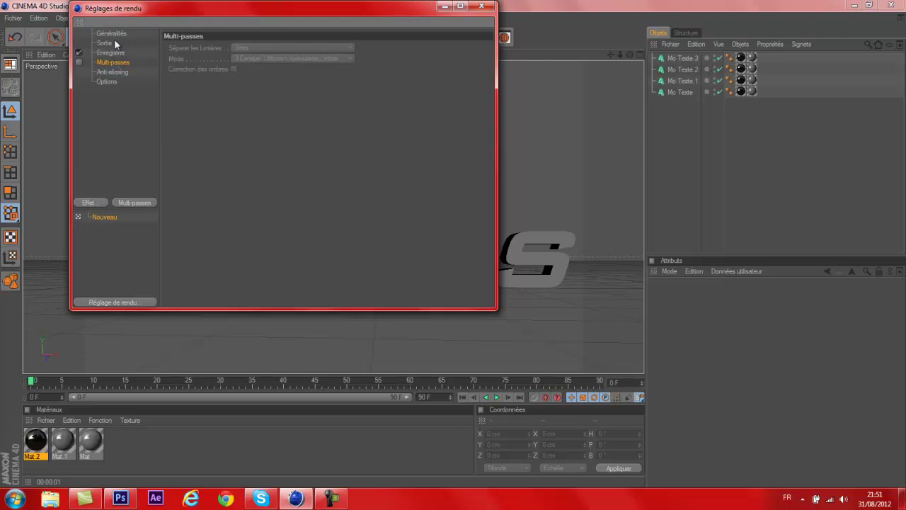
pyautogui.click(116, 53)
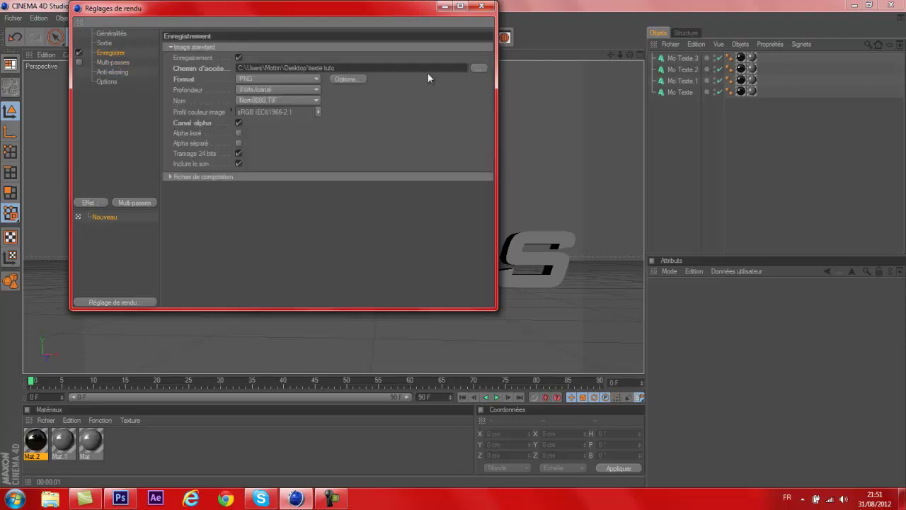
pyautogui.click(477, 68)
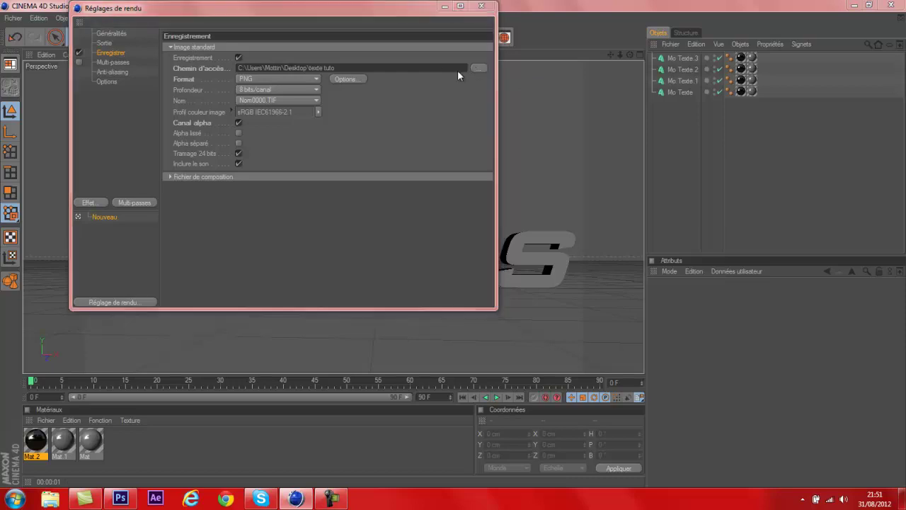
pyautogui.click(277, 229)
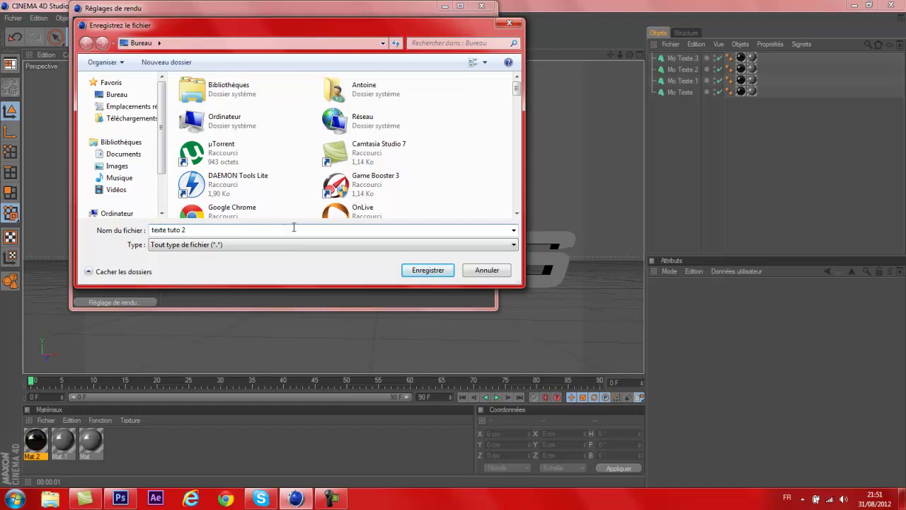
pyautogui.click(424, 272)
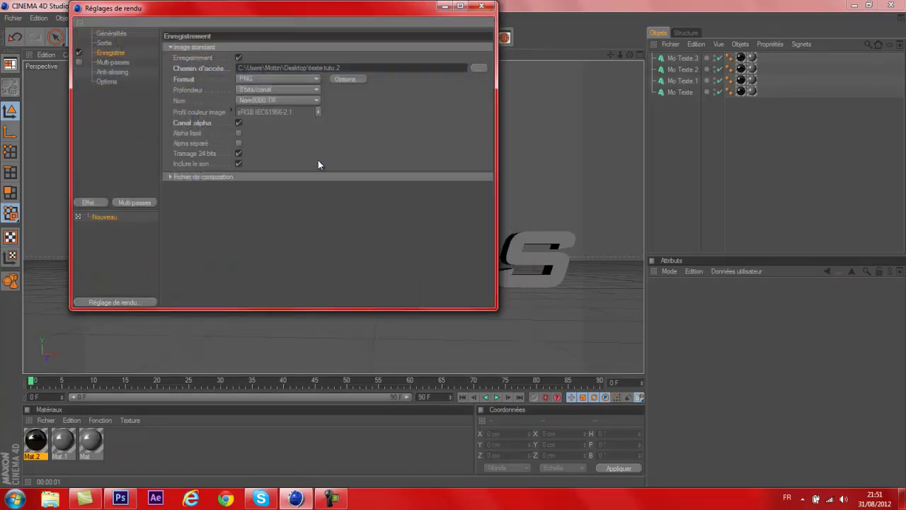
# Choose PNG as the saved image format with the alpha channel enabled, and close the render settings.
pyautogui.click(283, 79)
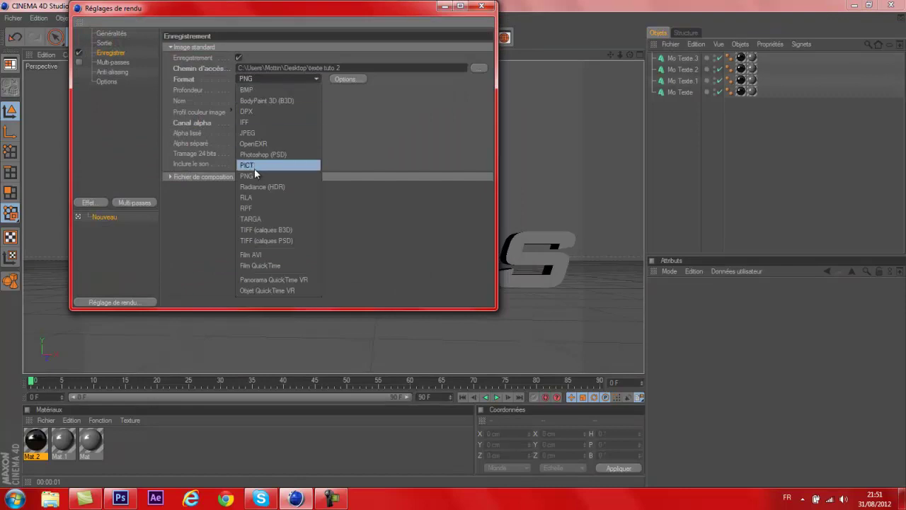
pyautogui.click(262, 176)
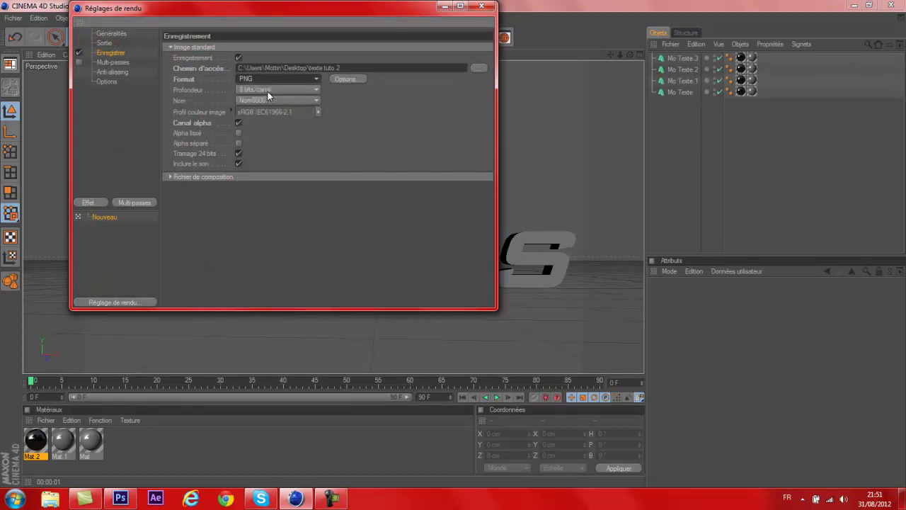
pyautogui.click(239, 123)
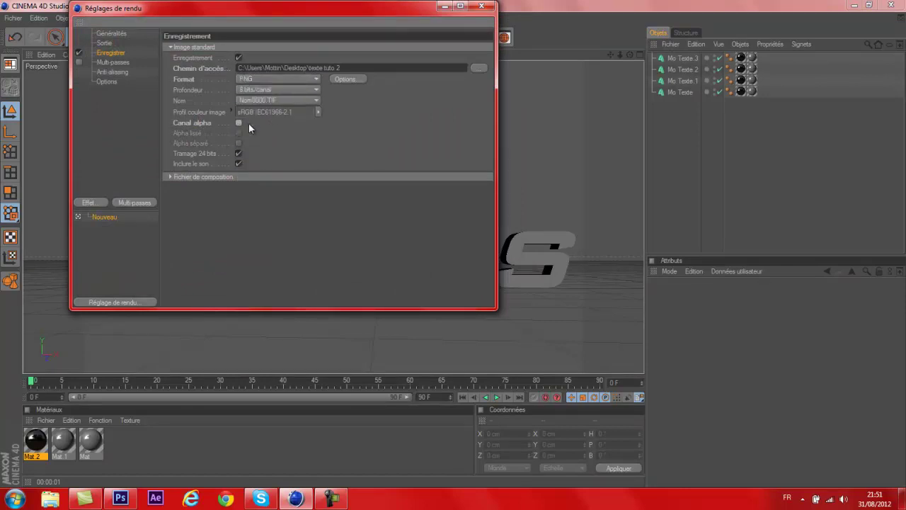
pyautogui.click(238, 122)
pyautogui.click(482, 9)
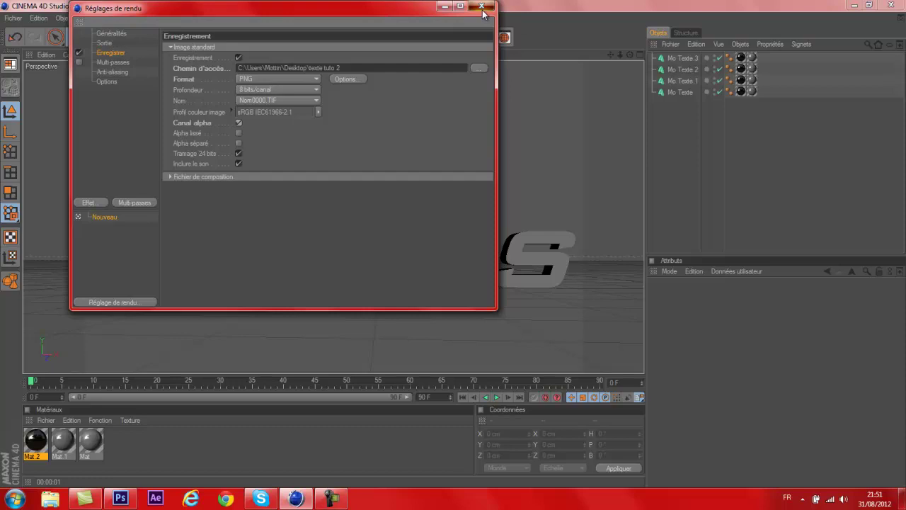
# Render the active view to preview the title without added lights, then return to the normal display.
pyautogui.moveTo(629, 54); pyautogui.dragTo(452, 243)
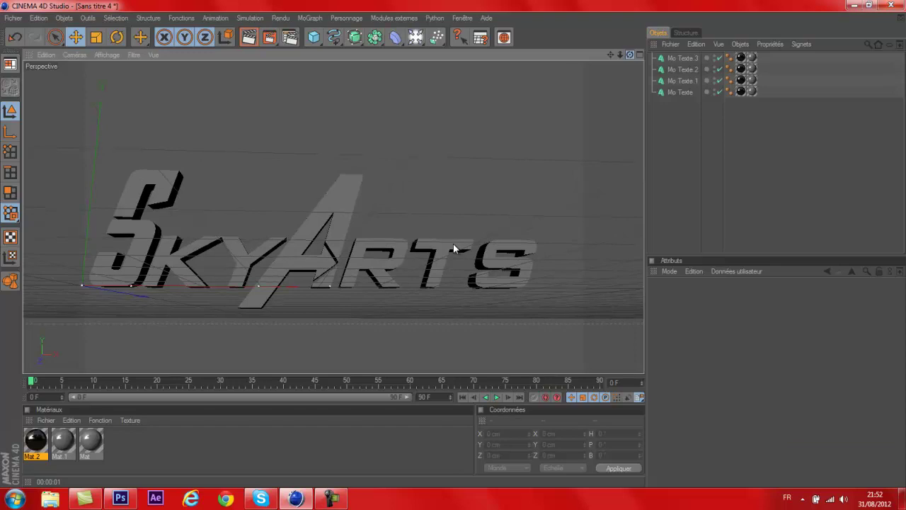
pyautogui.click(251, 39)
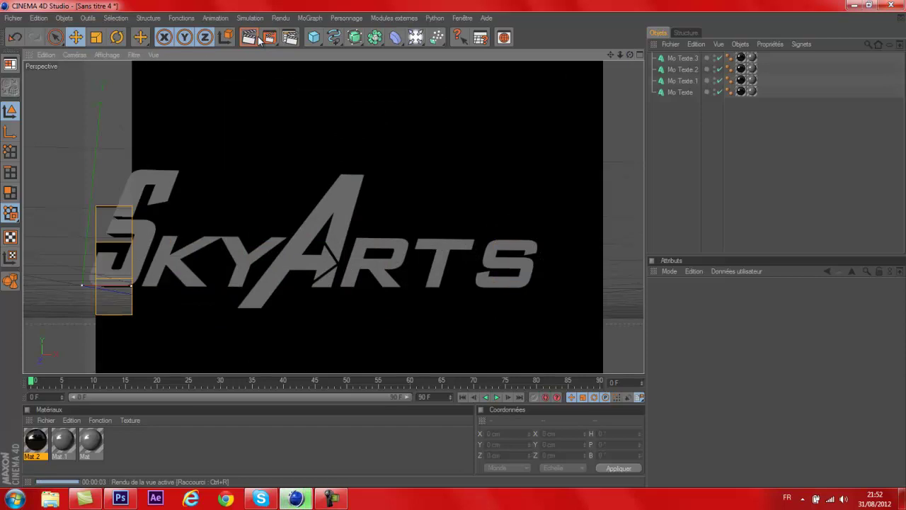
pyautogui.click(317, 154)
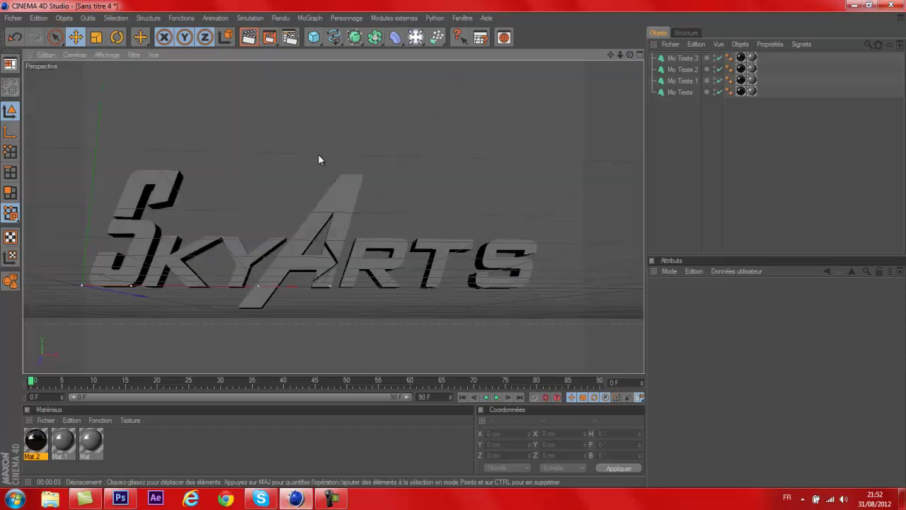
# Add an omni light and move it in front of the "S" to about -95 cm in Z.
pyautogui.click(414, 37)
pyautogui.click(434, 48)
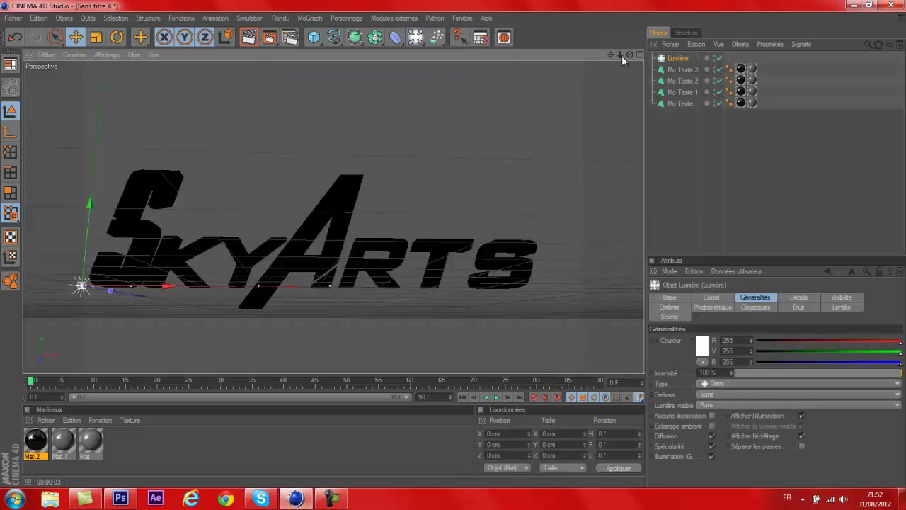
pyautogui.scroll(-3, 446, 247)
pyautogui.moveTo(453, 249); pyautogui.dragTo(326, 196)
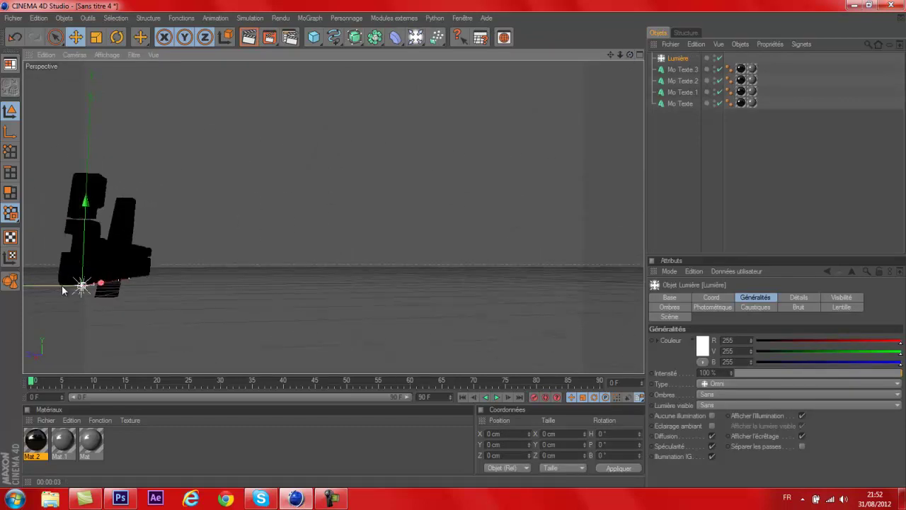
pyautogui.moveTo(63, 290); pyautogui.dragTo(453, 243)
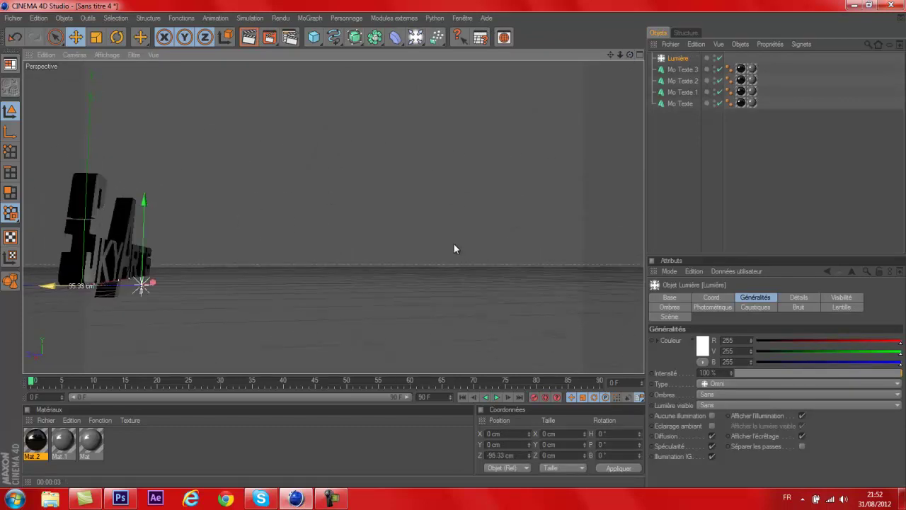
pyautogui.click(333, 501)
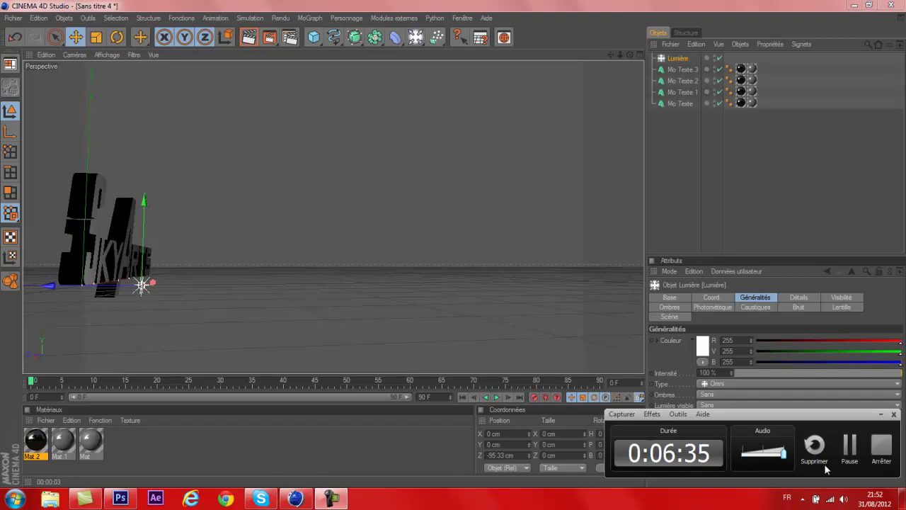
pyautogui.click(847, 444)
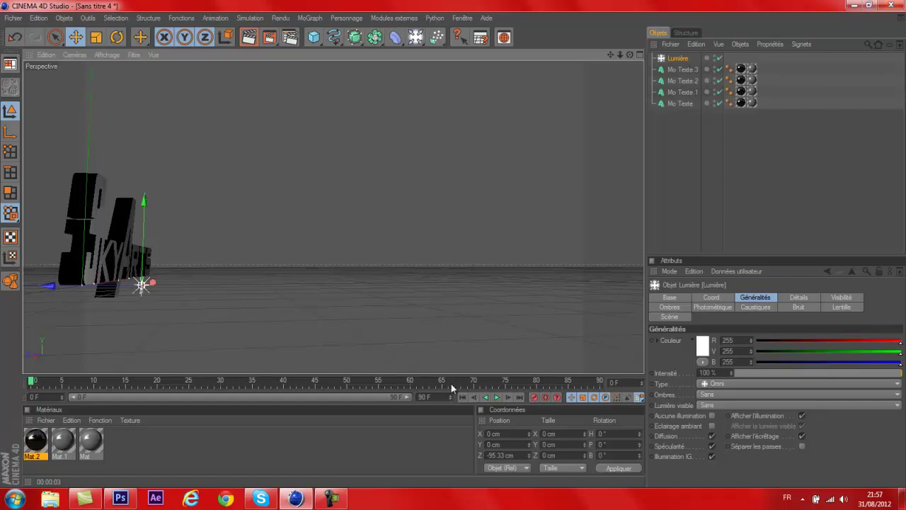
# Move the first light to about -154 cm in Z and place a second omni light beyond the final "s" along X.
pyautogui.moveTo(108, 292); pyautogui.dragTo(162, 289)
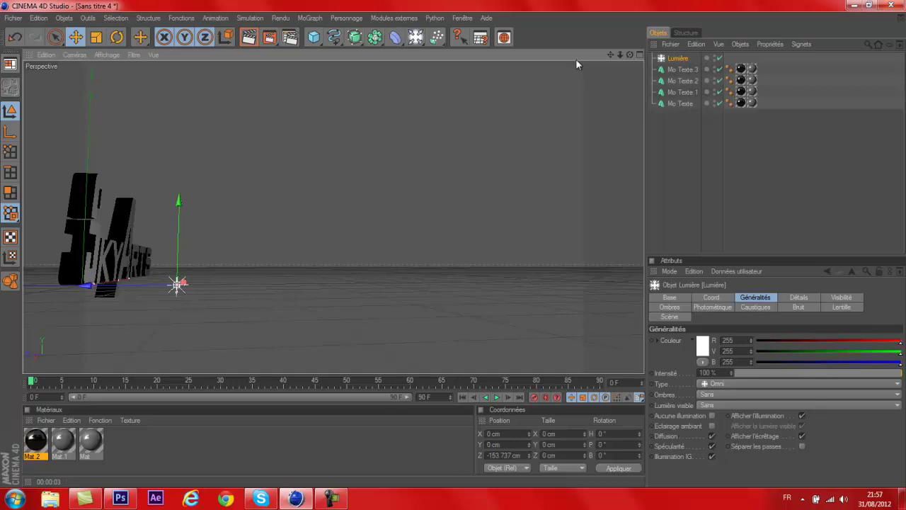
pyautogui.click(415, 38)
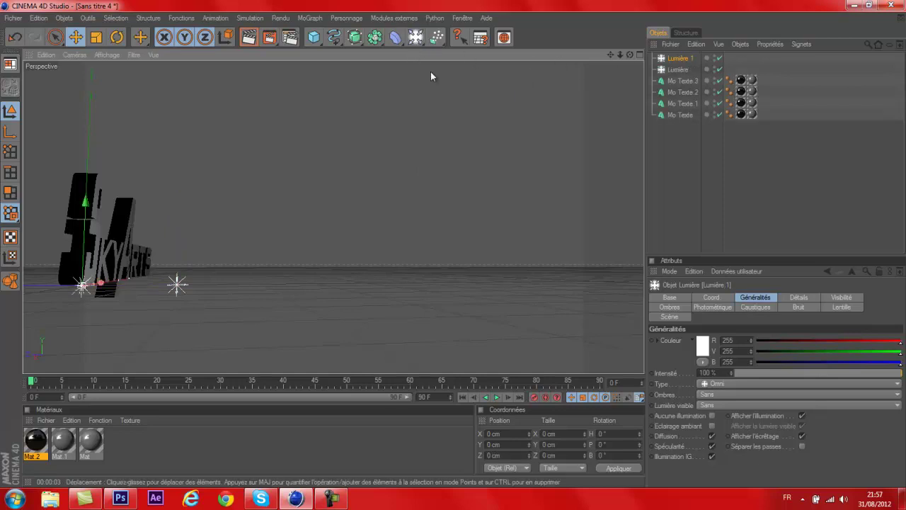
pyautogui.moveTo(629, 54); pyautogui.dragTo(482, 246)
pyautogui.moveTo(173, 284); pyautogui.dragTo(453, 244)
# Add a third omni light and place it at about X 470 cm, Y 102 cm and Z -217 cm.
pyautogui.click(415, 37)
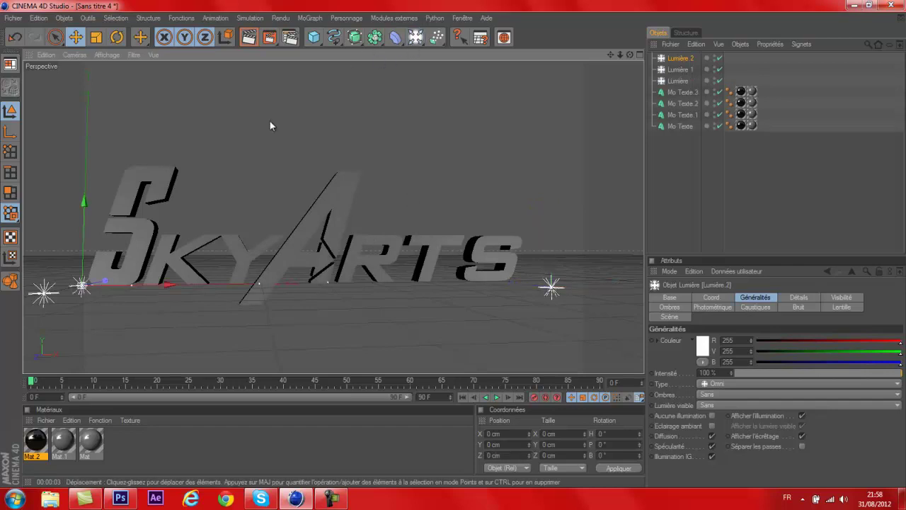
pyautogui.moveTo(173, 286); pyautogui.dragTo(452, 243)
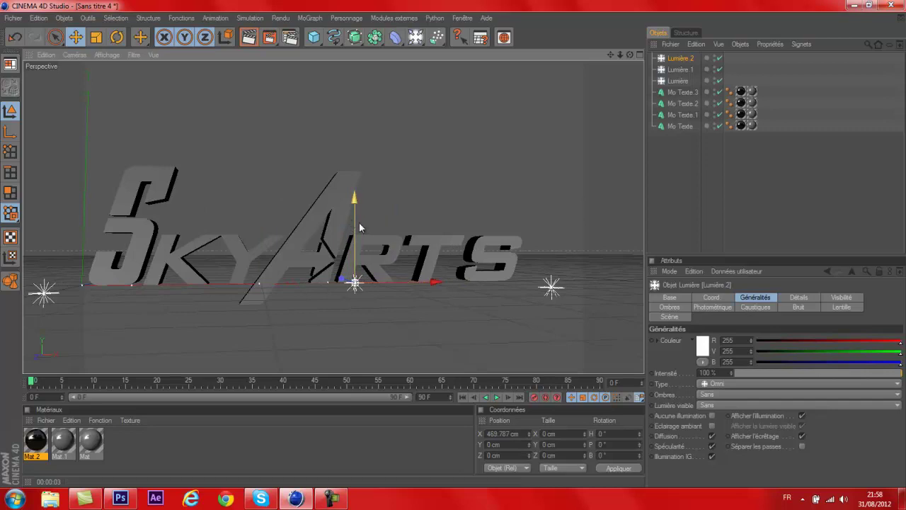
pyautogui.moveTo(356, 232); pyautogui.dragTo(357, 177)
pyautogui.moveTo(342, 227); pyautogui.dragTo(488, 252)
# Render the active view to check the title under the three lights, then deselect everything.
pyautogui.moveTo(629, 56); pyautogui.dragTo(453, 244)
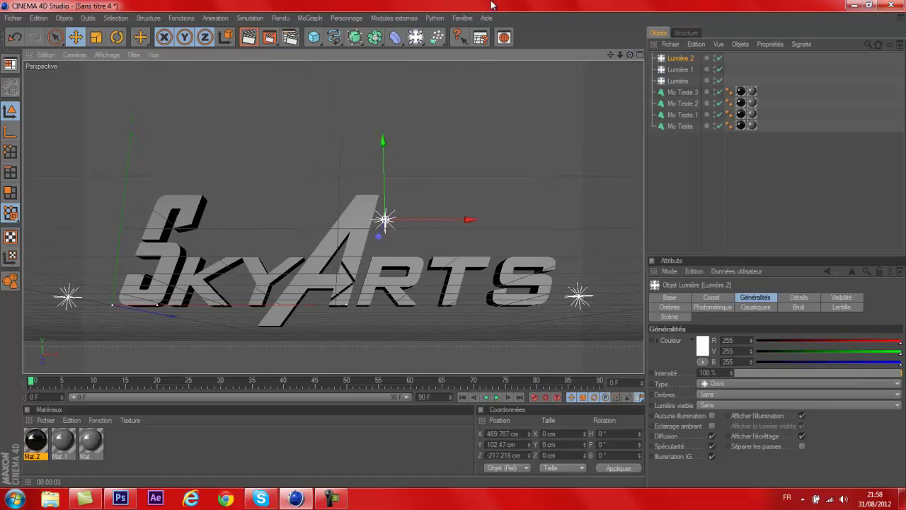
pyautogui.click(257, 40)
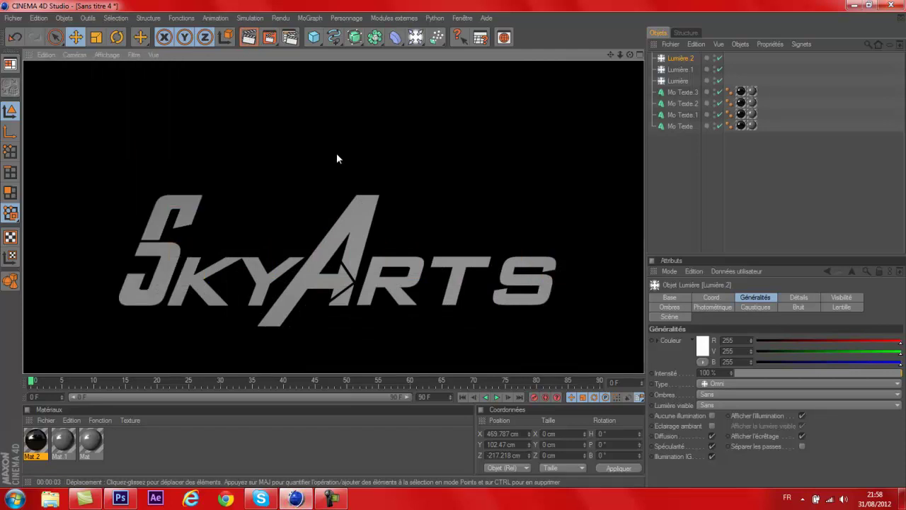
pyautogui.click(336, 153)
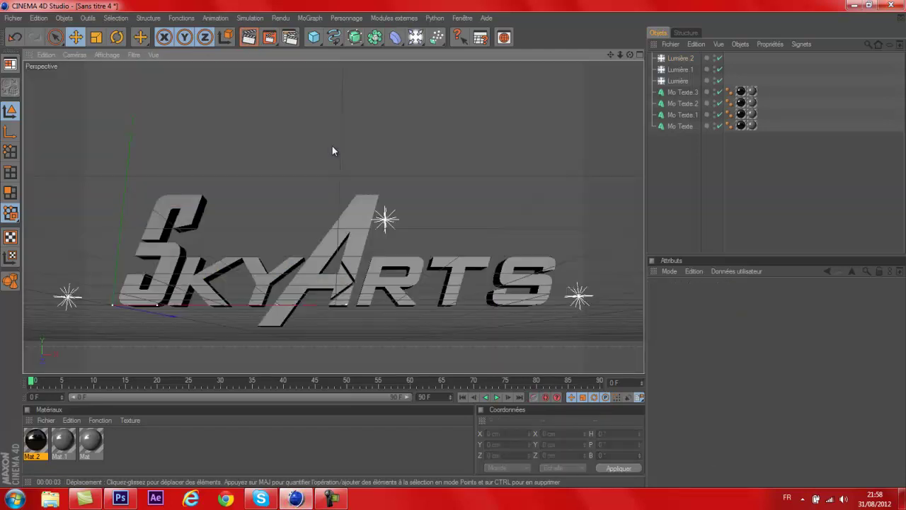
# Render the title to the picture viewer and save it as a PNG with alpha channel named "texte tuto 2" on the desktop, replacing the existing file.
pyautogui.click(269, 39)
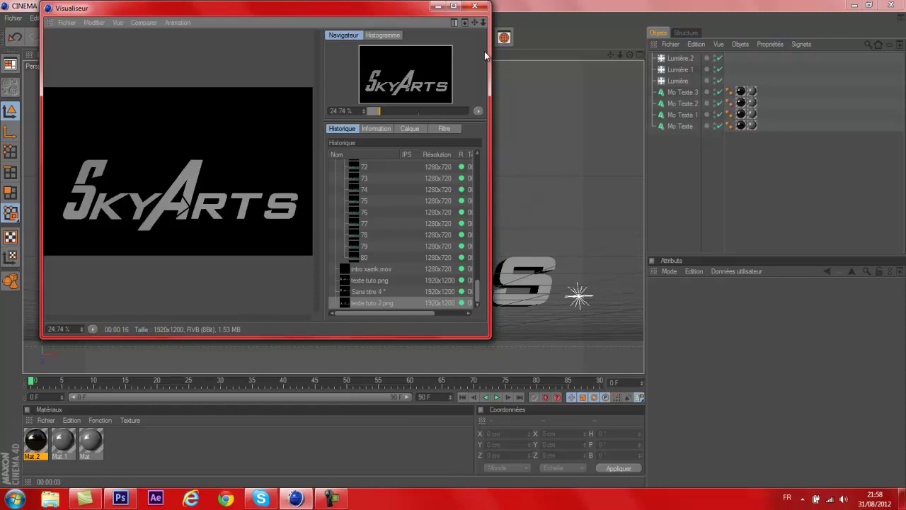
pyautogui.click(66, 22)
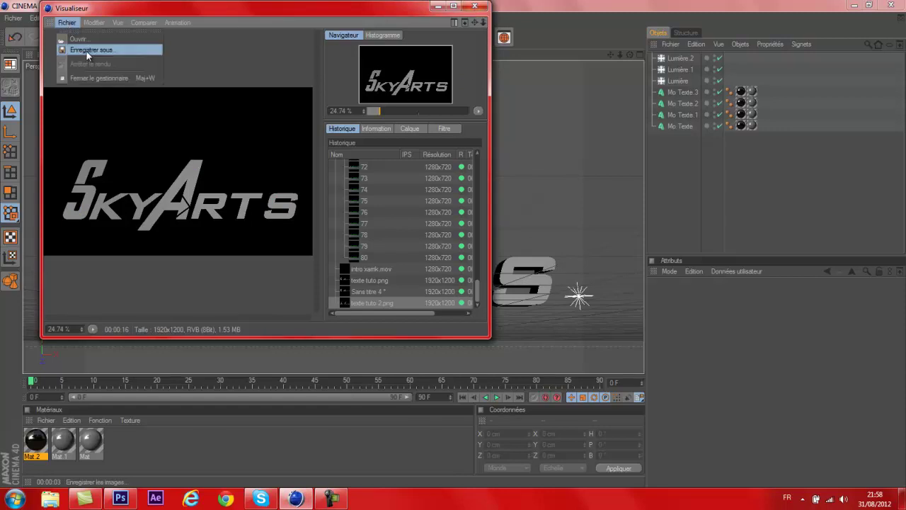
pyautogui.click(90, 50)
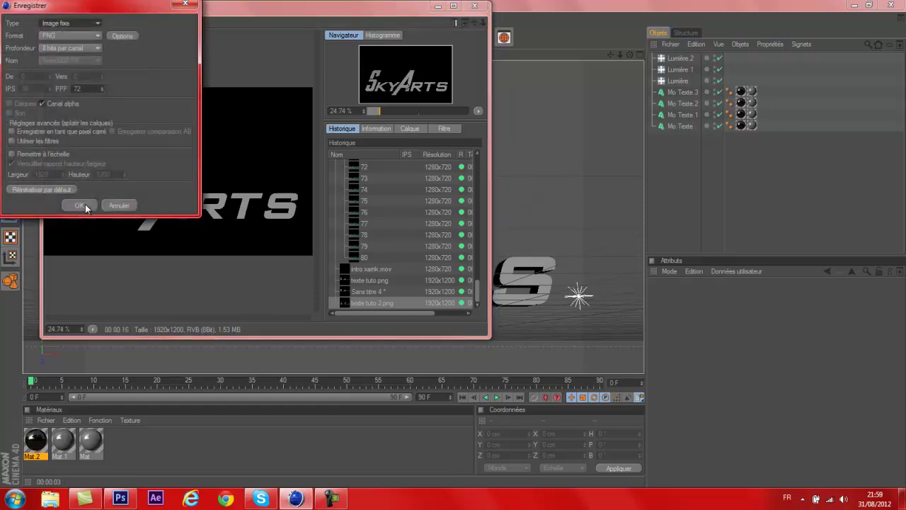
pyautogui.click(85, 204)
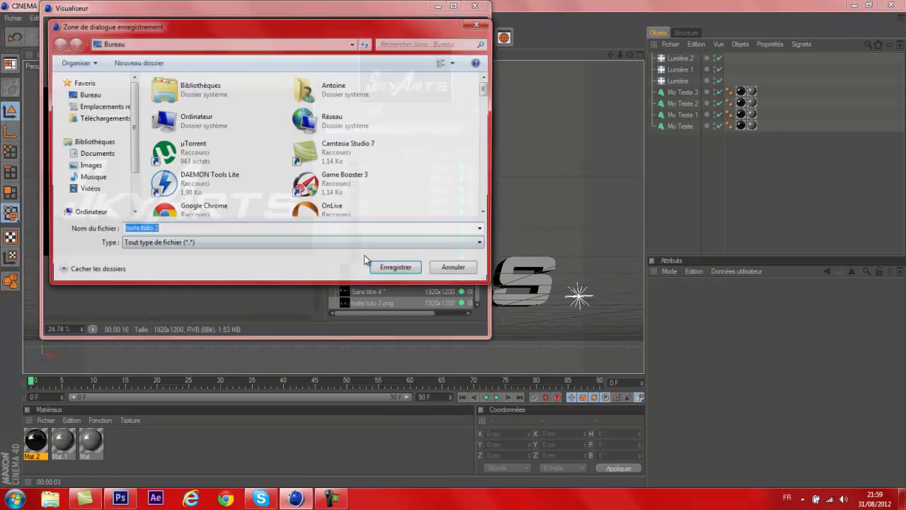
pyautogui.click(394, 272)
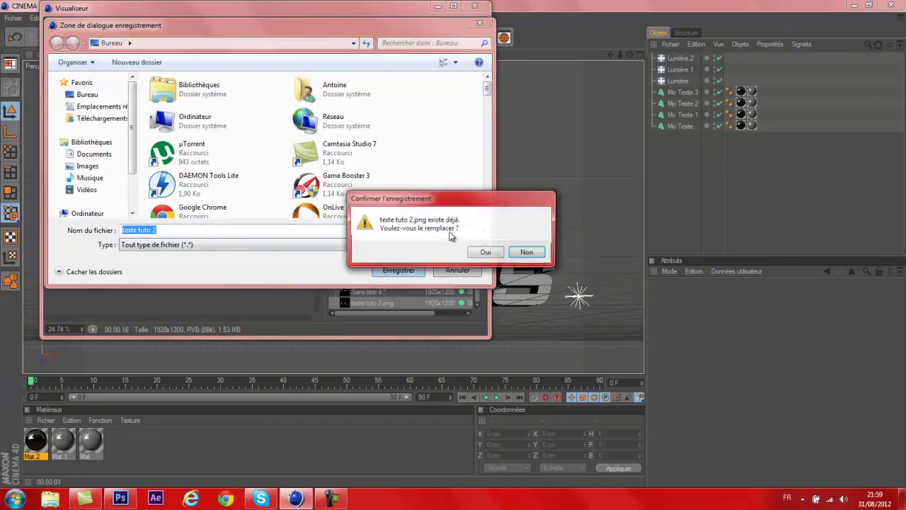
pyautogui.click(489, 251)
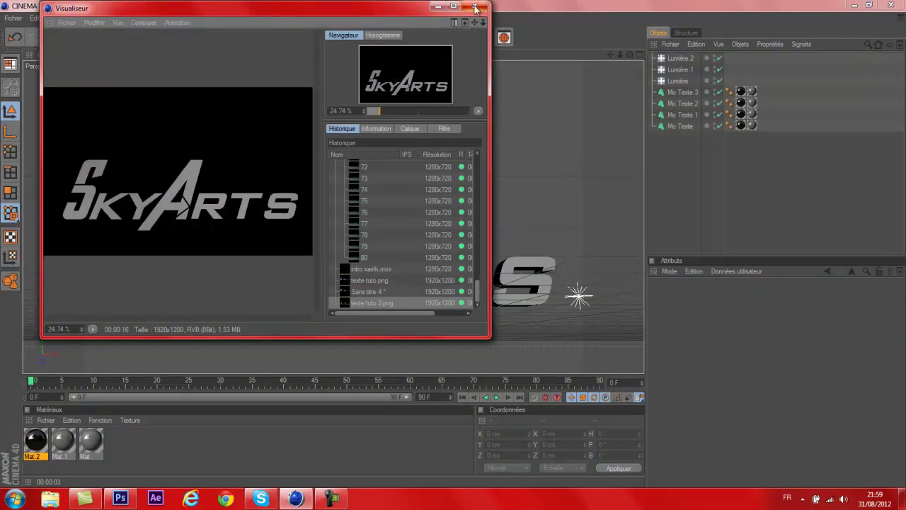
pyautogui.click(474, 6)
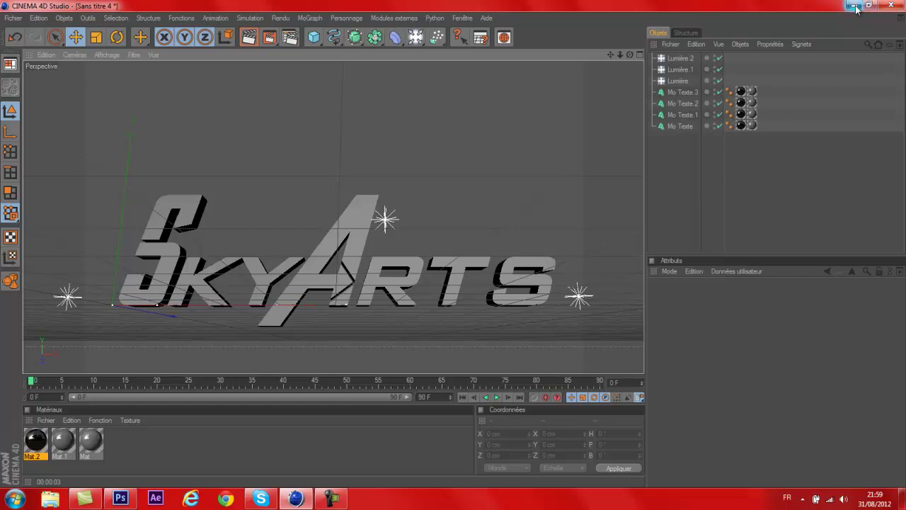
# Switch to Photoshop and open the "template youtube" PSD from the "DarK pack Dimage" folder inside "pack gfx".
pyautogui.click(853, 6)
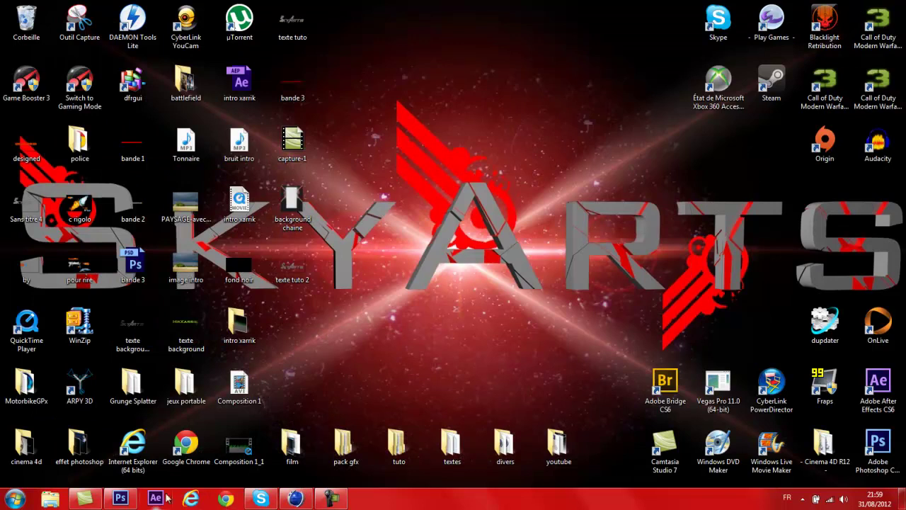
pyautogui.click(120, 499)
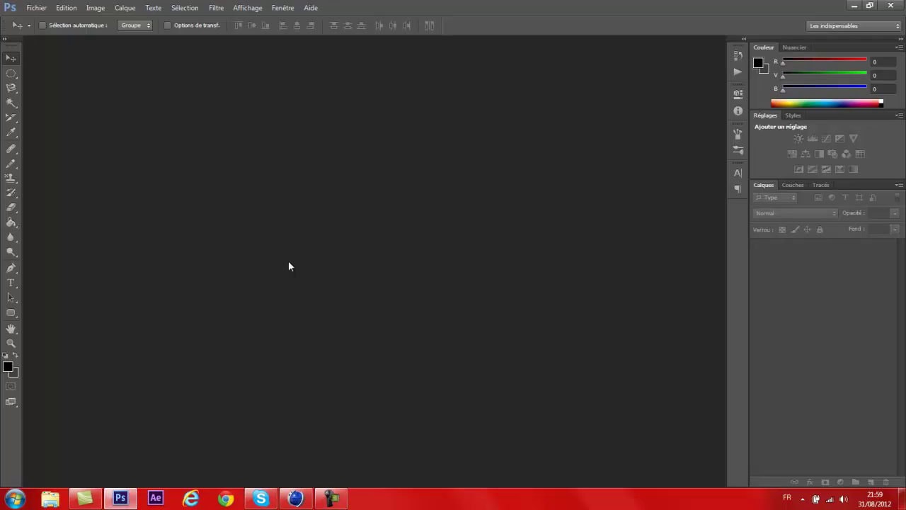
pyautogui.click(37, 8)
pyautogui.click(51, 32)
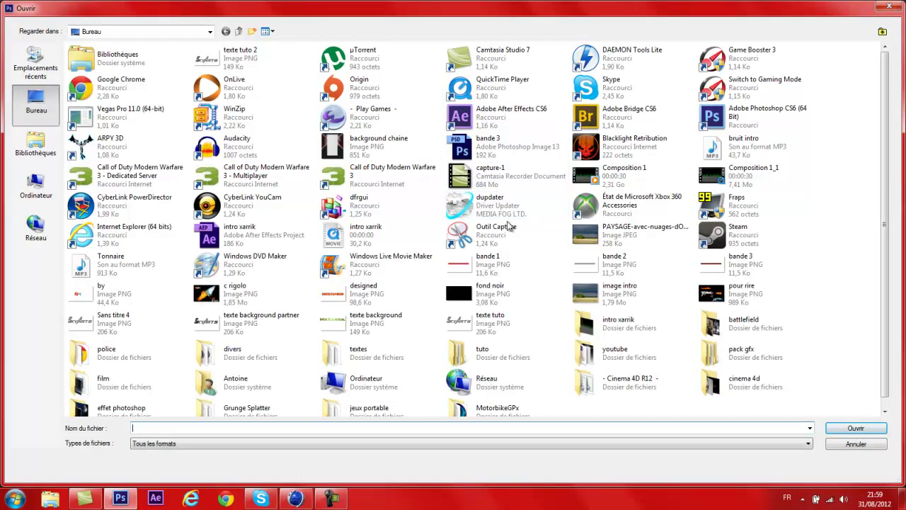
pyautogui.click(736, 348)
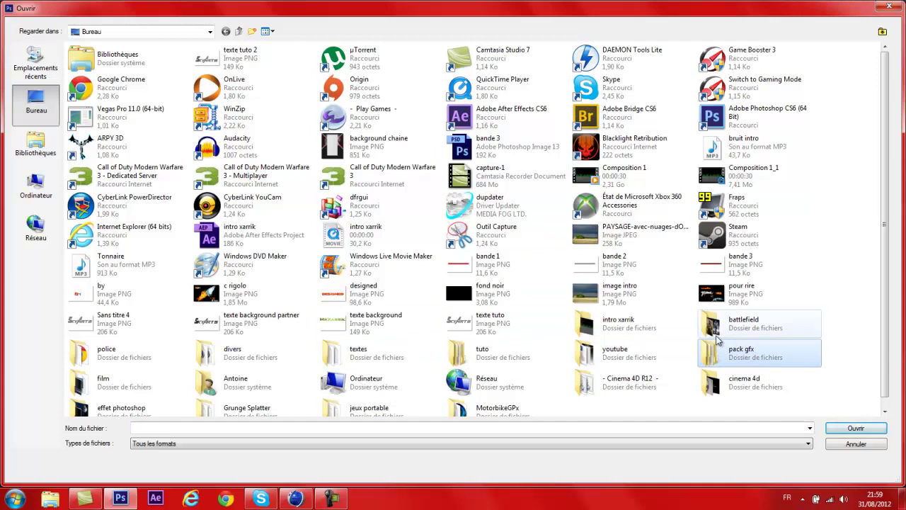
pyautogui.doubleClick(765, 353)
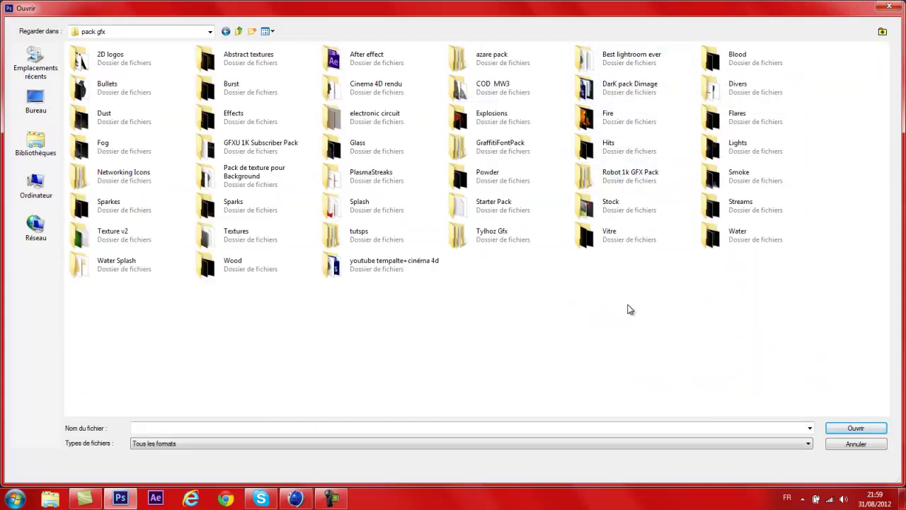
pyautogui.doubleClick(628, 94)
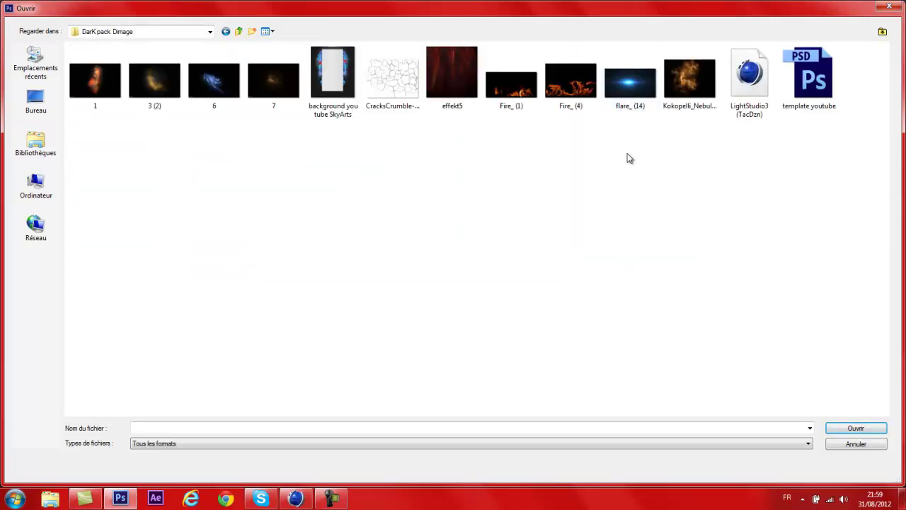
pyautogui.doubleClick(809, 75)
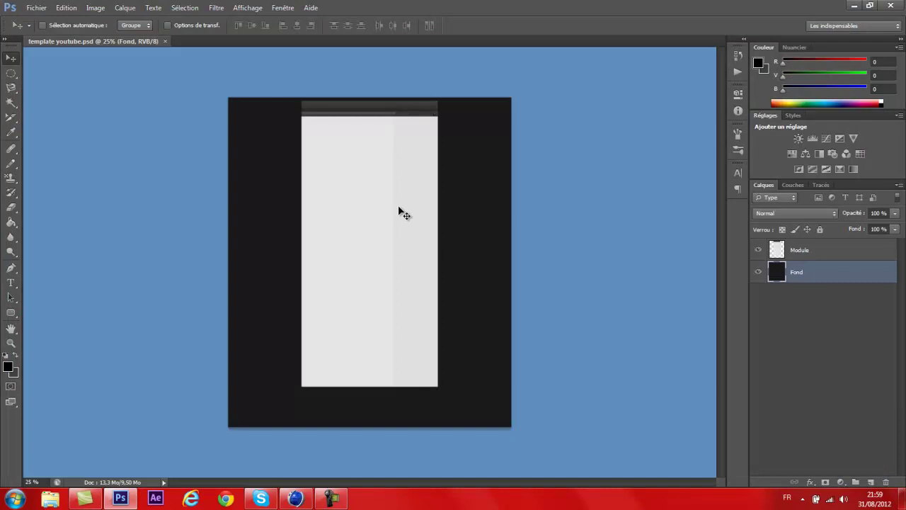
# Place the "texte tuto 2" image from the desktop into the YouTube template, beneath the Module layer.
pyautogui.click(47, 13)
pyautogui.click(70, 191)
pyautogui.click(33, 99)
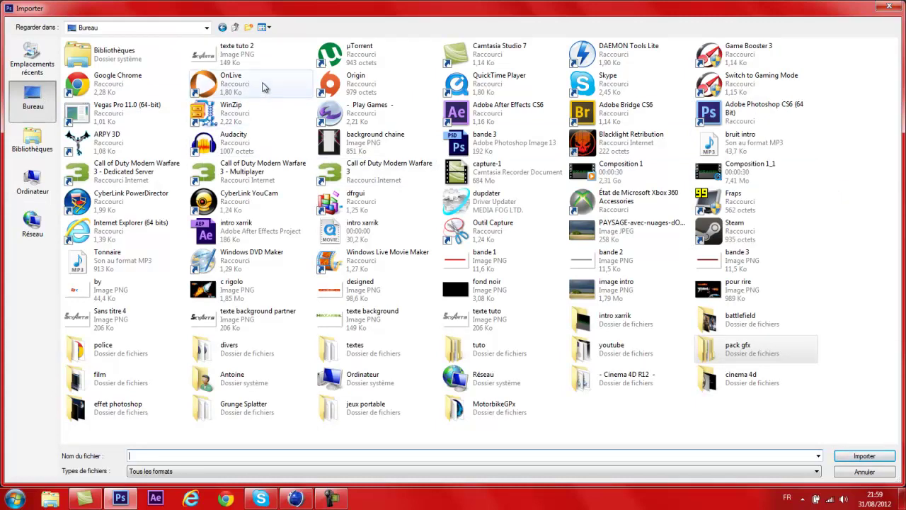
pyautogui.doubleClick(234, 54)
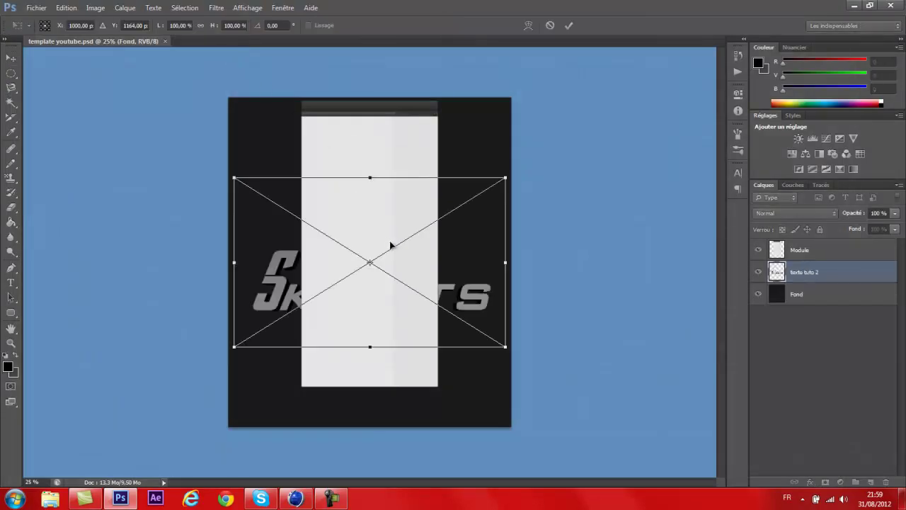
# Rotate the placed title 90° clockwise, scale it to about 48%, and set it against the right edge of the white module.
pyautogui.rightClick(468, 225)
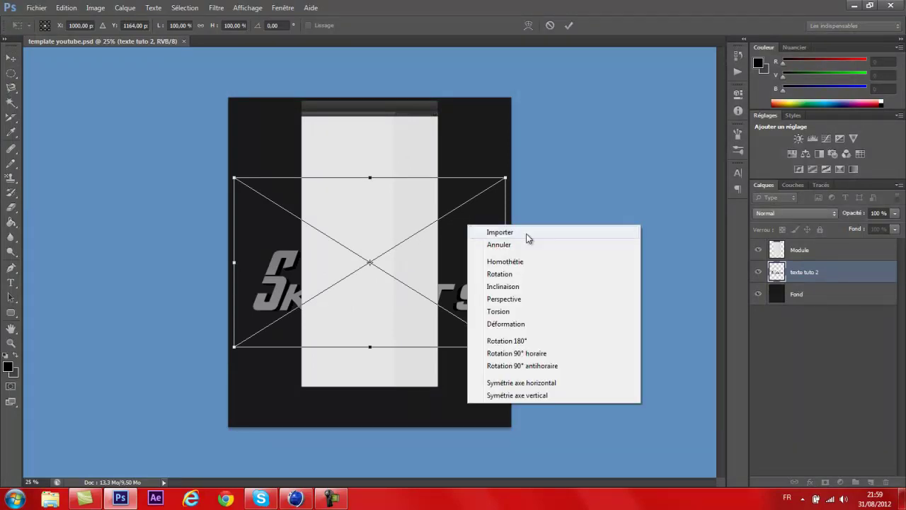
pyautogui.click(573, 354)
pyautogui.moveTo(427, 260); pyautogui.dragTo(529, 253)
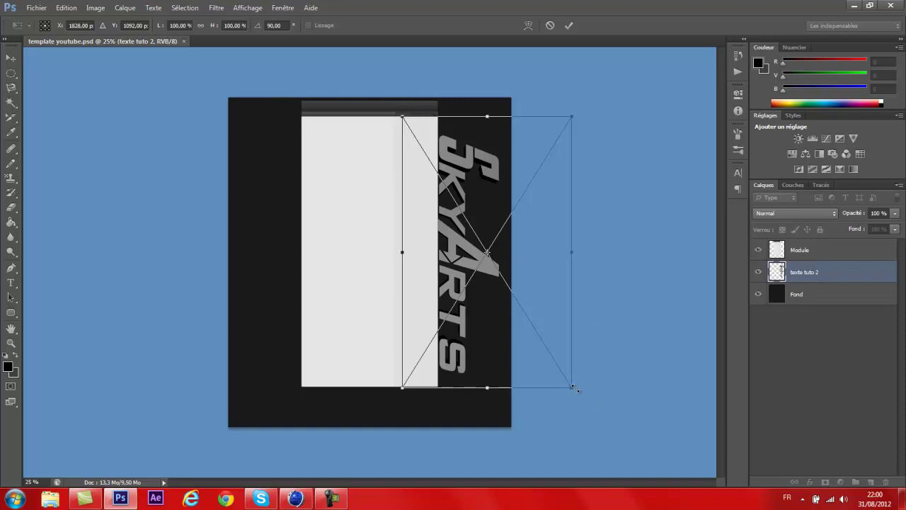
pyautogui.moveTo(574, 388); pyautogui.dragTo(482, 245)
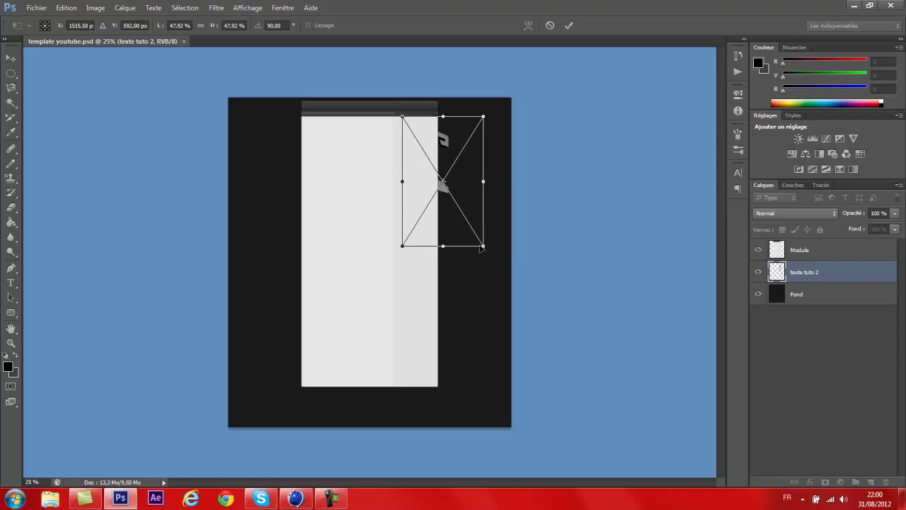
pyautogui.moveTo(467, 190); pyautogui.dragTo(484, 222)
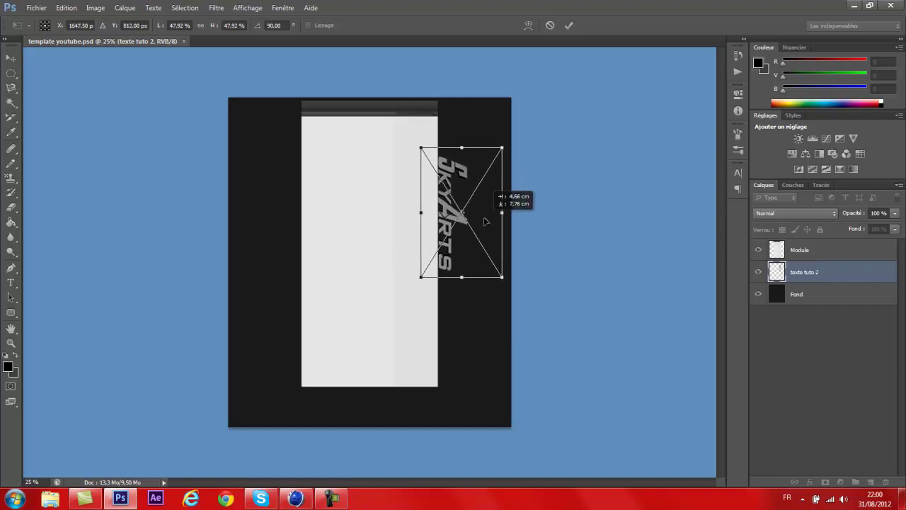
pyautogui.rightClick(484, 220)
pyautogui.click(505, 227)
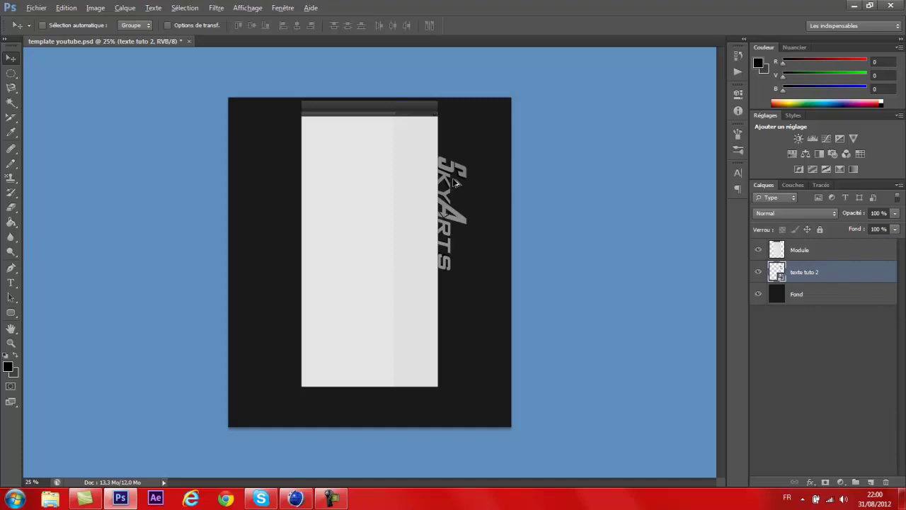
# Duplicate the title onto the left side, rotate the copy 180° and align it against the left edge of the white module.
pyautogui.moveTo(451, 182); pyautogui.dragTo(260, 181)
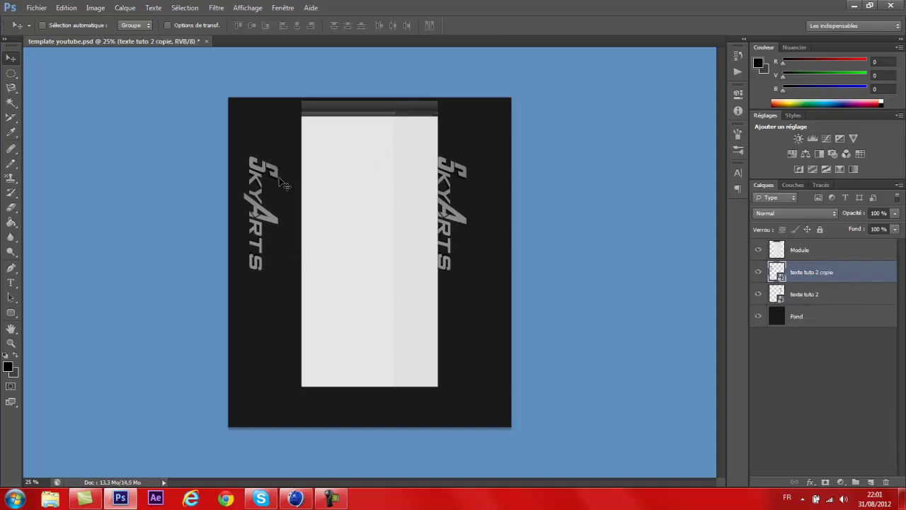
pyautogui.hotkey('ctrl', 't')
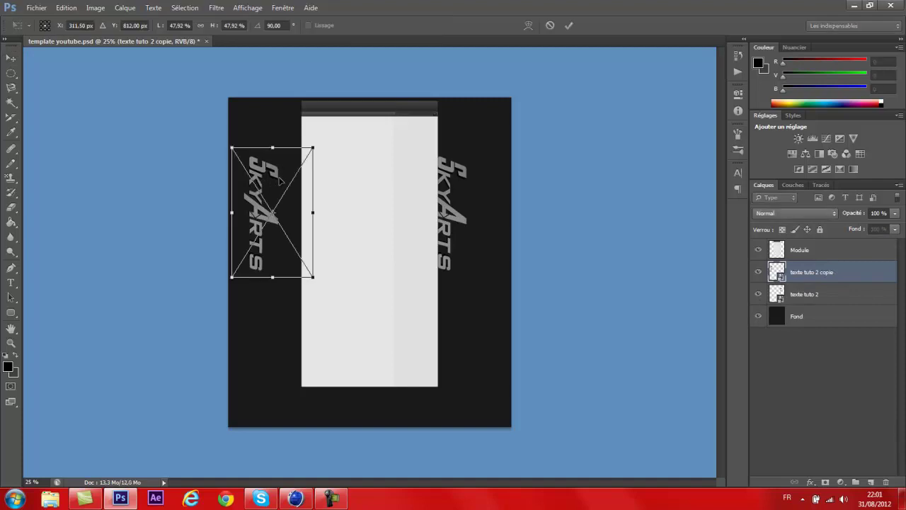
pyautogui.moveTo(288, 201); pyautogui.dragTo(286, 201)
pyautogui.rightClick(286, 198)
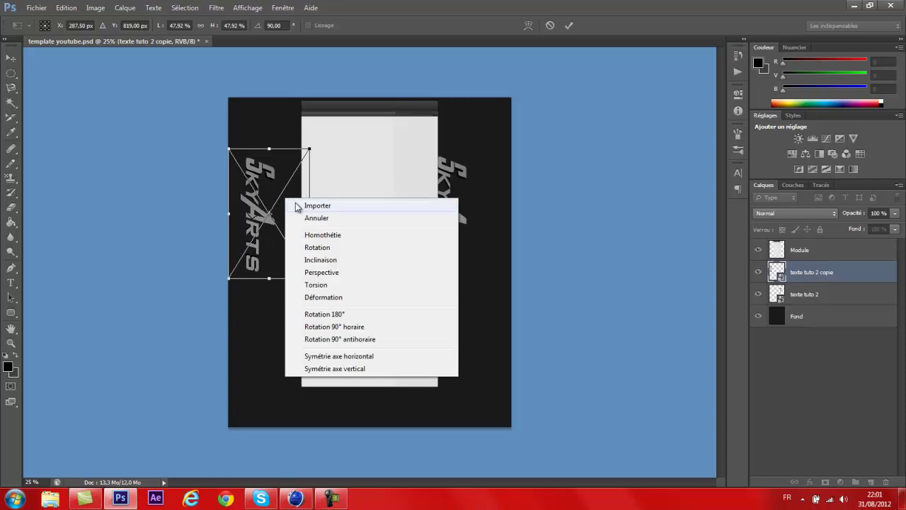
pyautogui.click(358, 314)
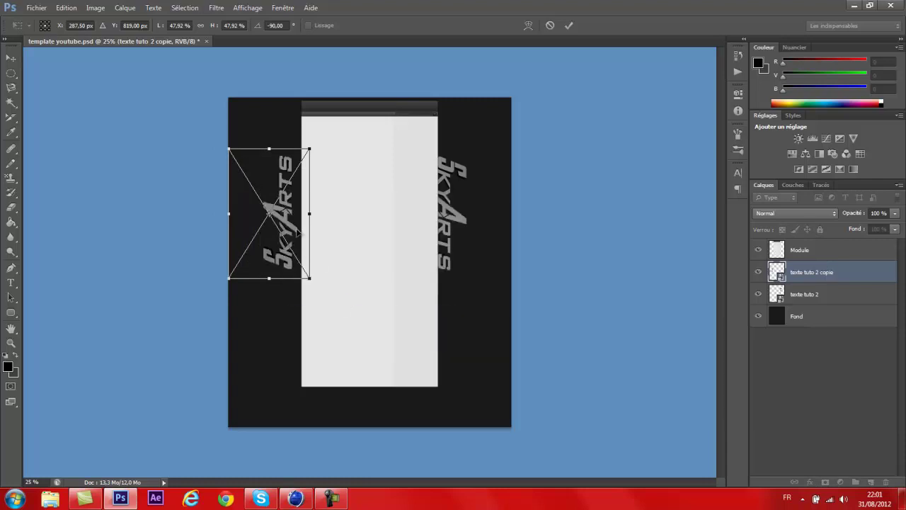
pyautogui.moveTo(293, 217); pyautogui.dragTo(302, 216)
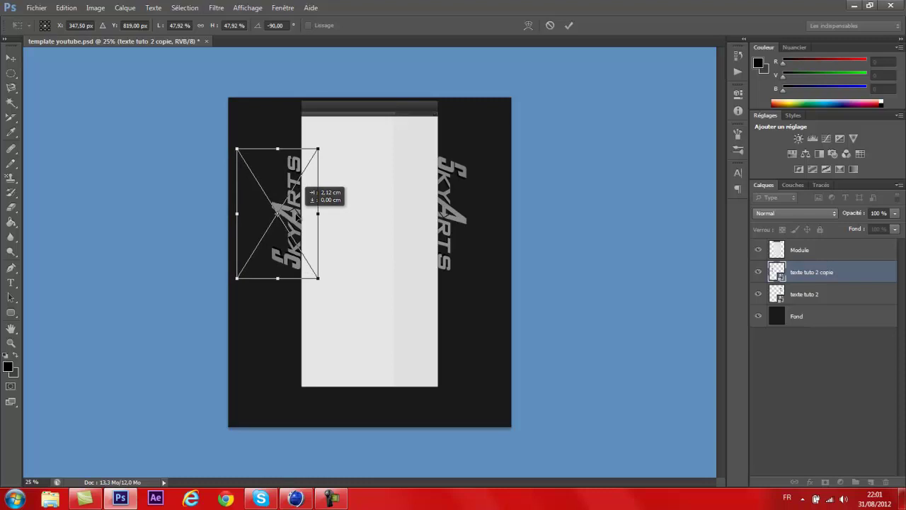
pyautogui.moveTo(302, 217); pyautogui.dragTo(302, 217)
pyautogui.rightClick(294, 212)
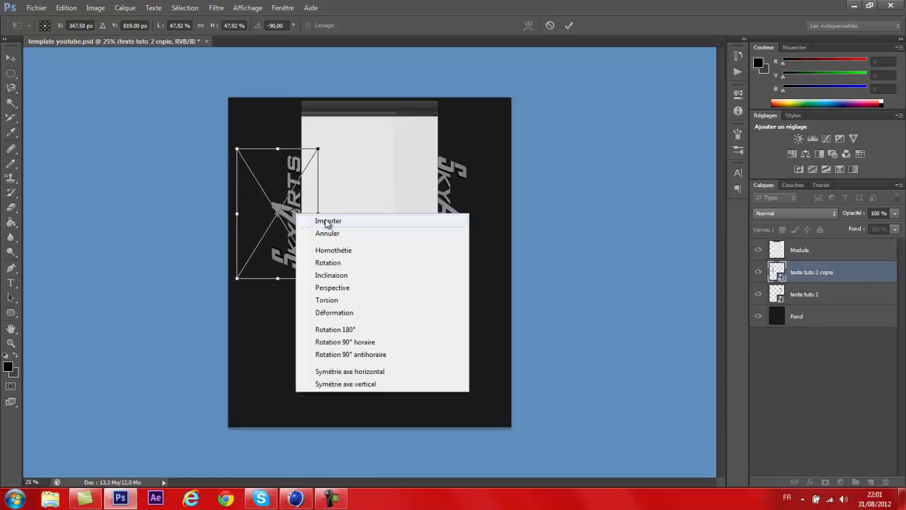
pyautogui.click(325, 223)
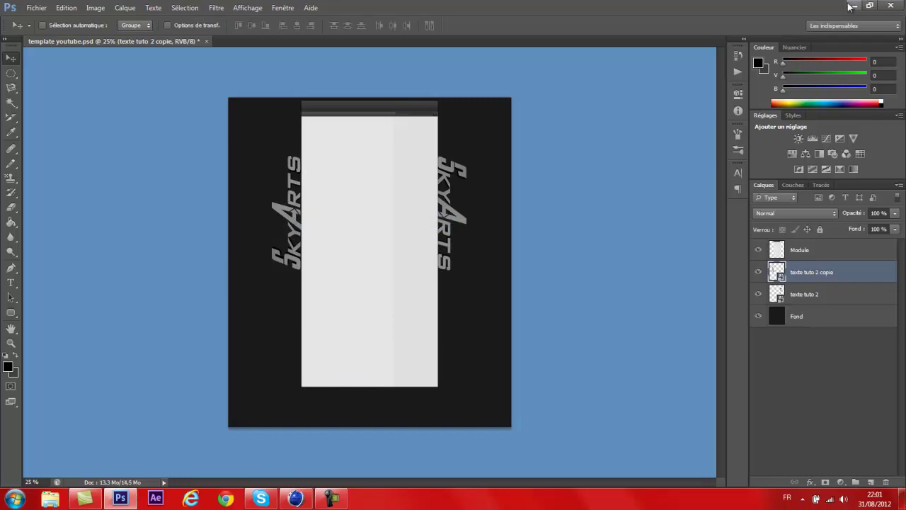
# Place the red stripe image "bande 3" from the desktop into the template, above the title layers.
pyautogui.click(850, 6)
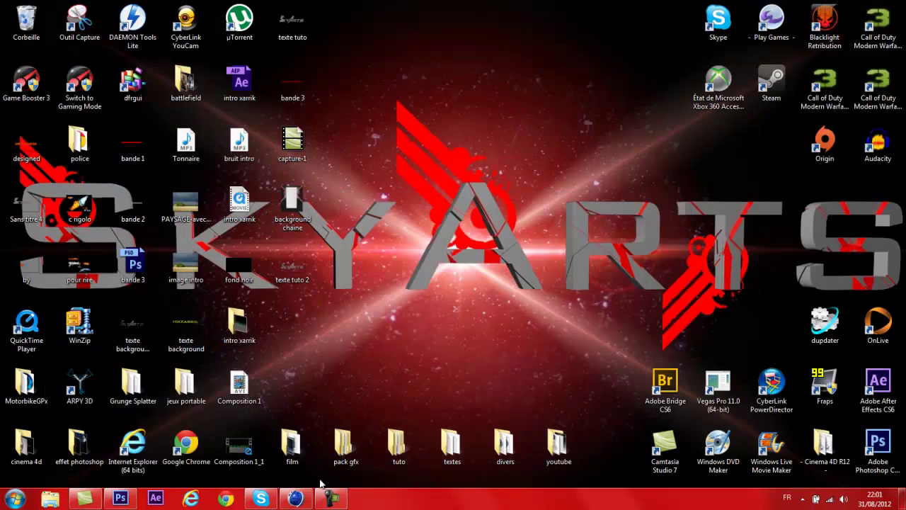
pyautogui.click(131, 497)
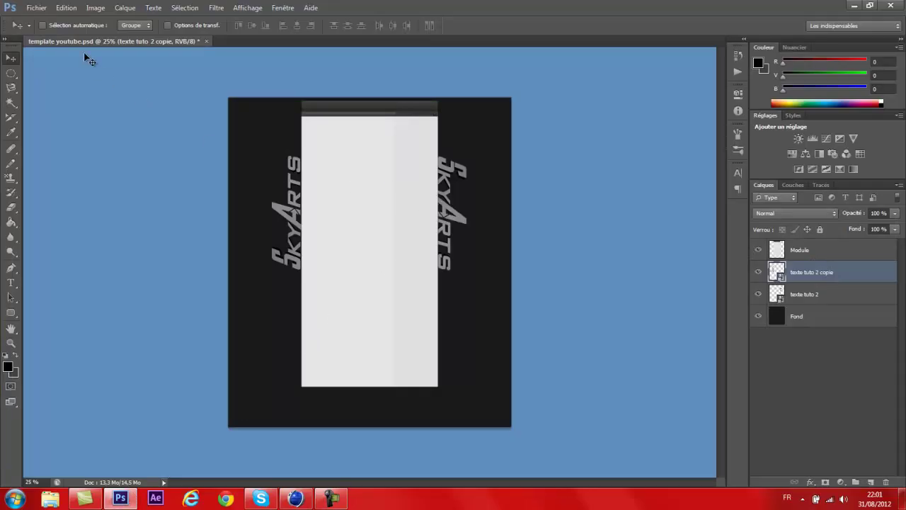
pyautogui.click(44, 9)
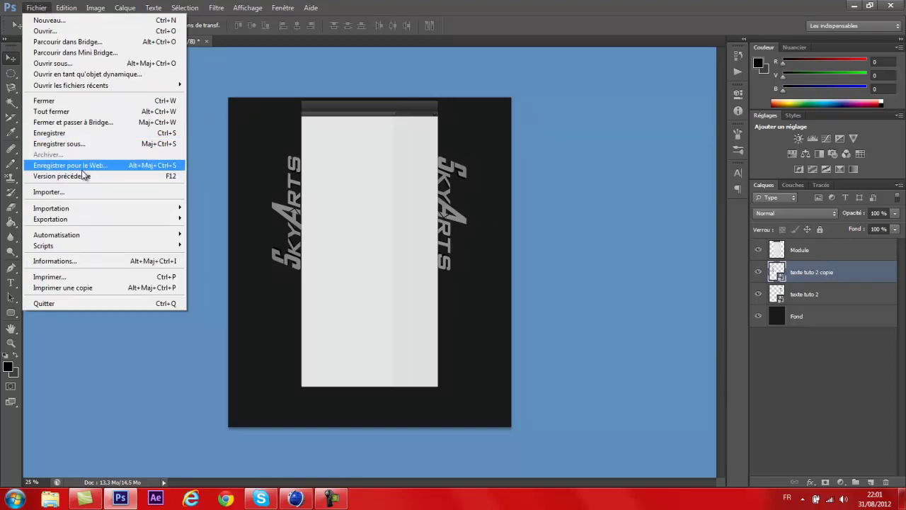
pyautogui.click(80, 190)
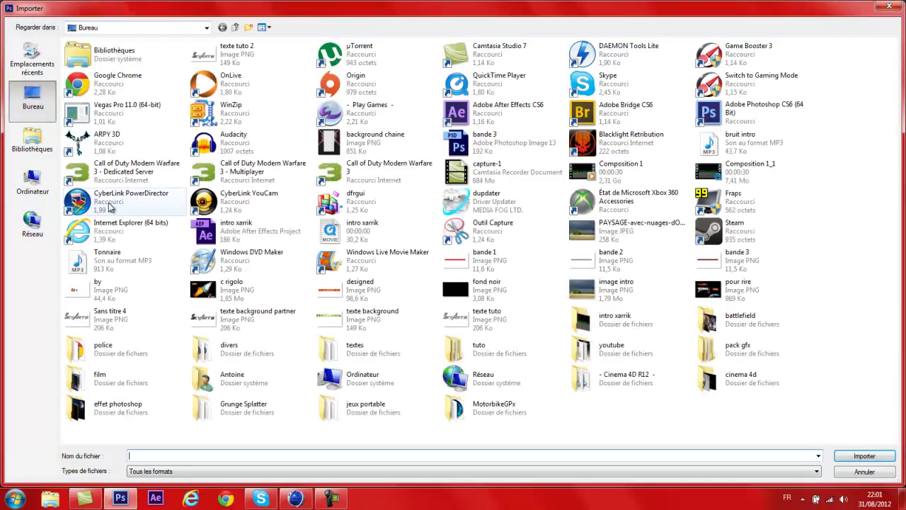
pyautogui.doubleClick(742, 251)
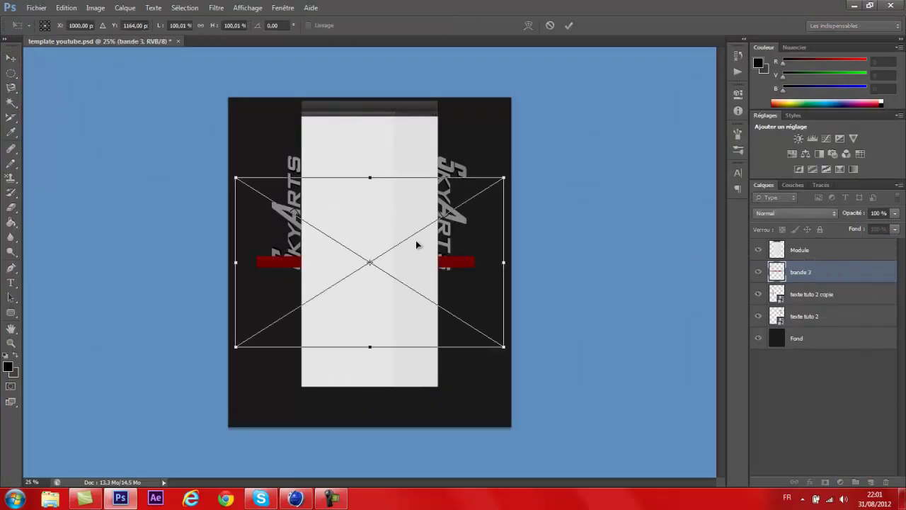
# View the finished "background chaine" image from the desktop as a reference for the stripe layout.
pyautogui.click(854, 5)
pyautogui.doubleClick(291, 202)
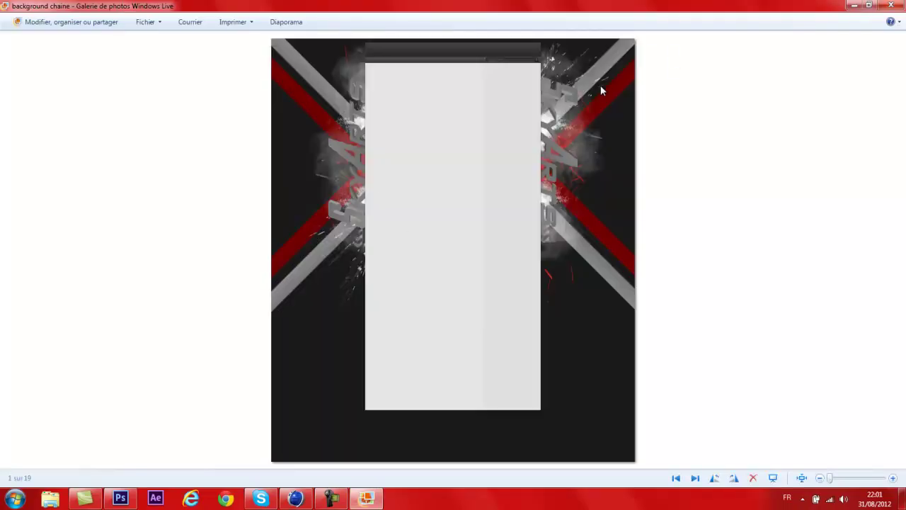
pyautogui.click(853, 6)
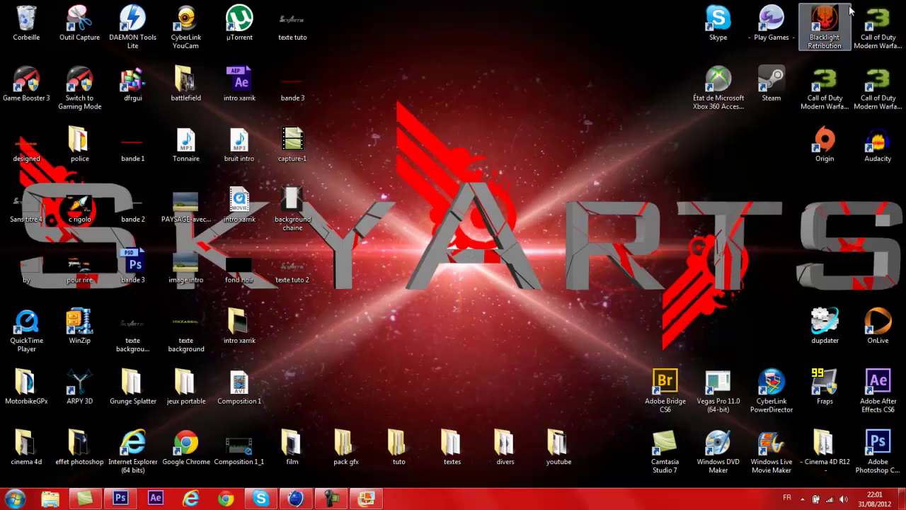
# Back in Photoshop, set the red stripe at about -49.3° across the canvas's left side and move its layer below both title layers.
pyautogui.click(120, 499)
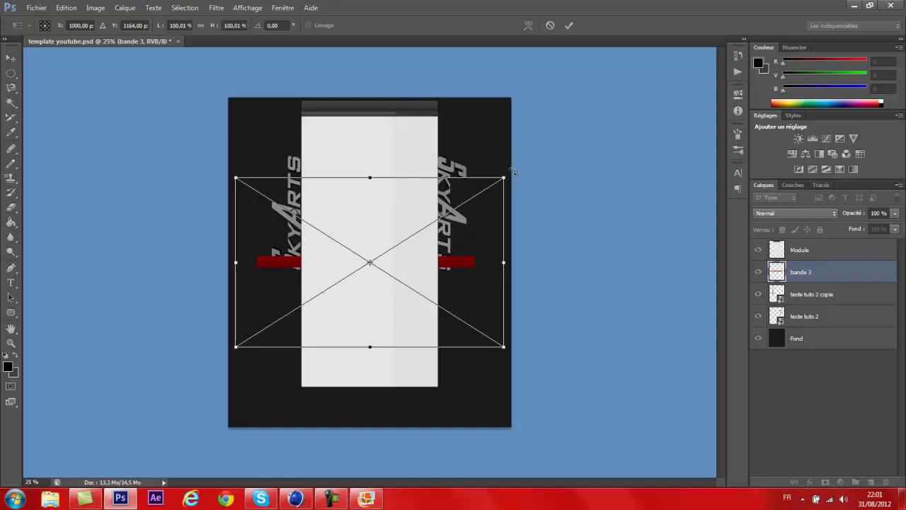
pyautogui.moveTo(515, 171); pyautogui.dragTo(423, 106)
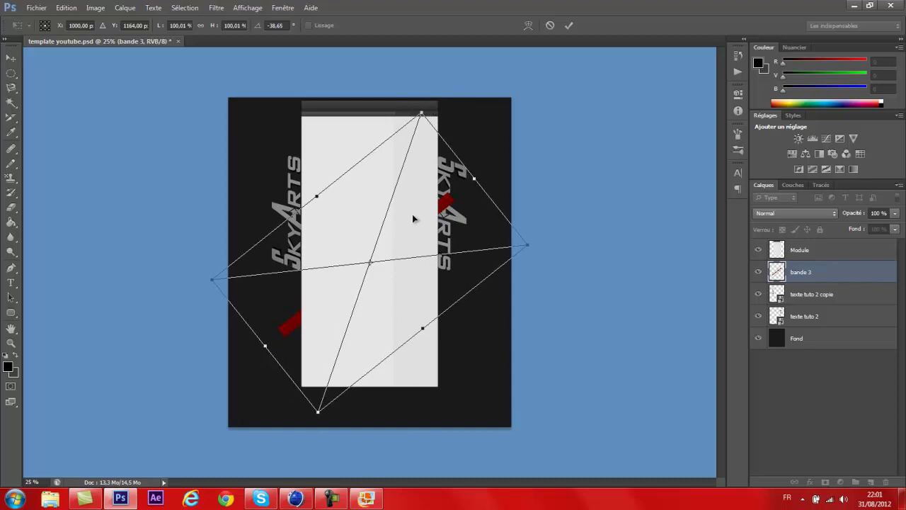
pyautogui.moveTo(426, 236); pyautogui.dragTo(333, 231)
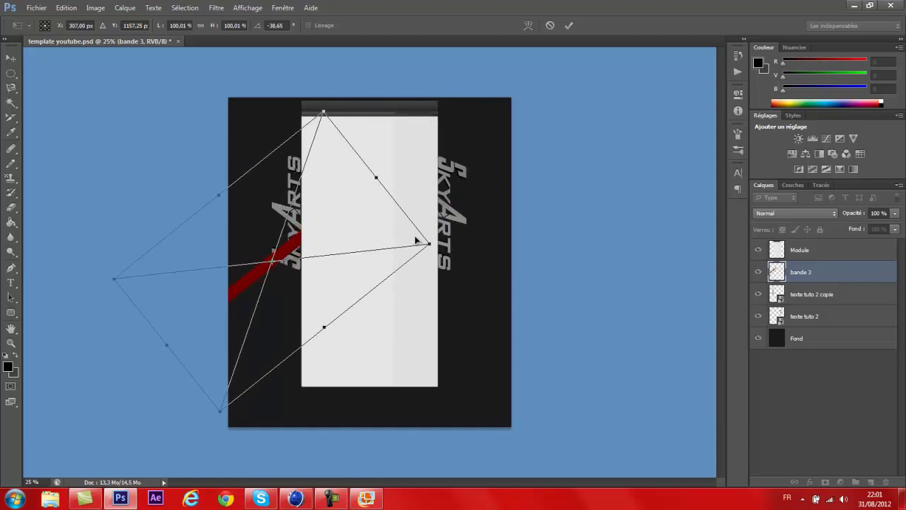
pyautogui.moveTo(441, 240); pyautogui.dragTo(423, 217)
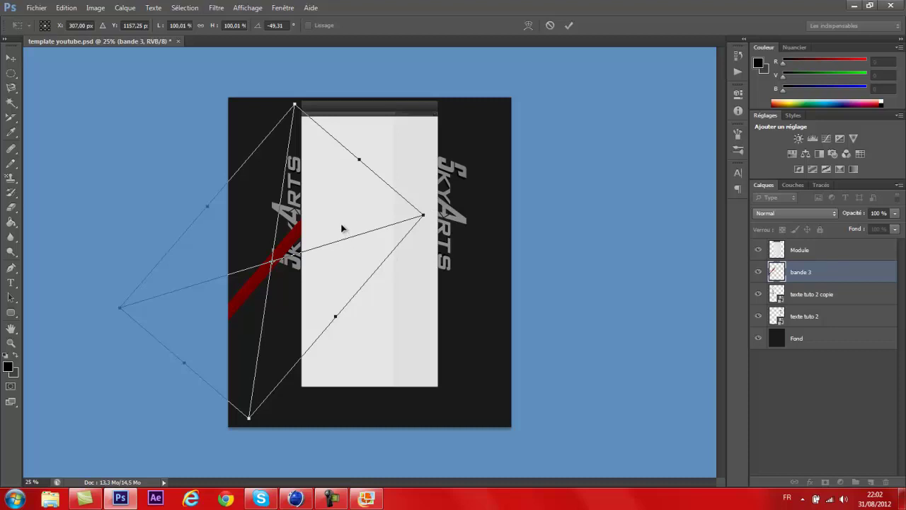
pyautogui.rightClick(342, 228)
pyautogui.click(347, 232)
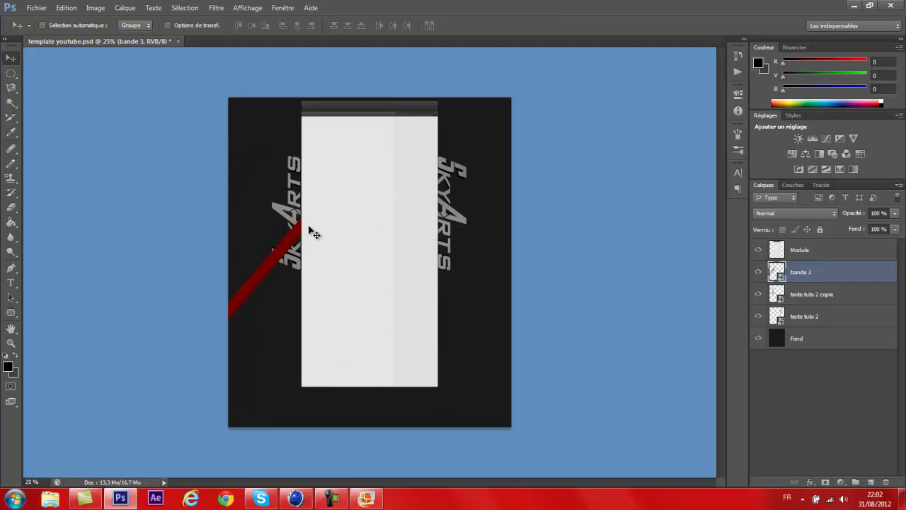
pyautogui.moveTo(828, 273); pyautogui.dragTo(823, 327)
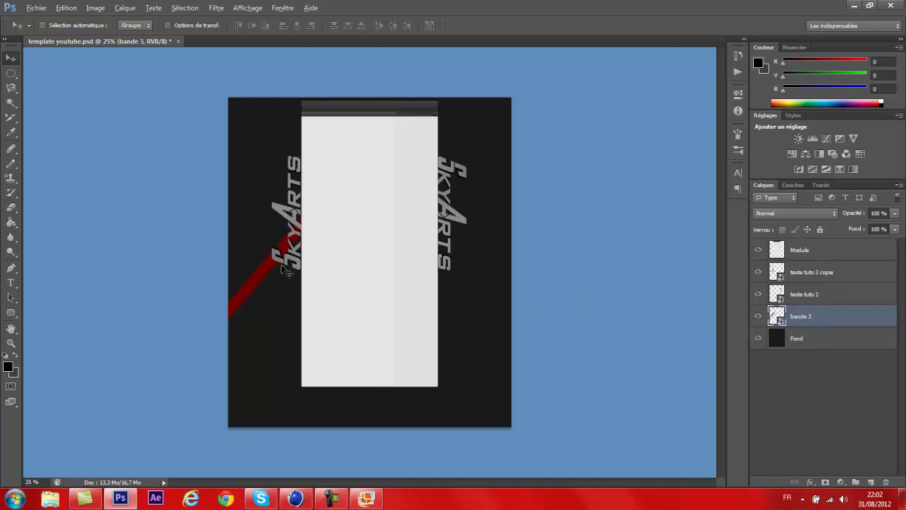
# Duplicate the red stripe above the original on the left side, rotate the copy 90° clockwise and align it to form a mirrored V.
pyautogui.moveTo(270, 267); pyautogui.dragTo(270, 182)
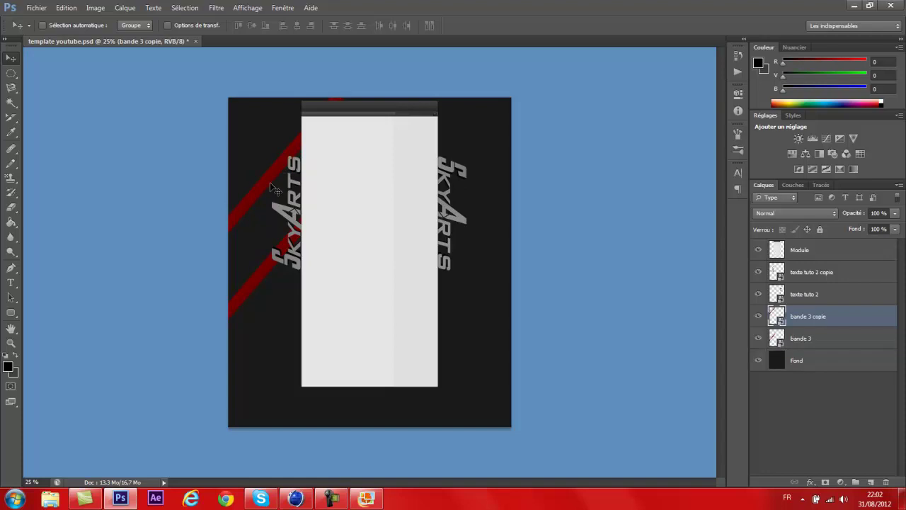
pyautogui.rightClick(269, 182)
pyautogui.click(276, 188)
pyautogui.hotkey('ctrl', 't')
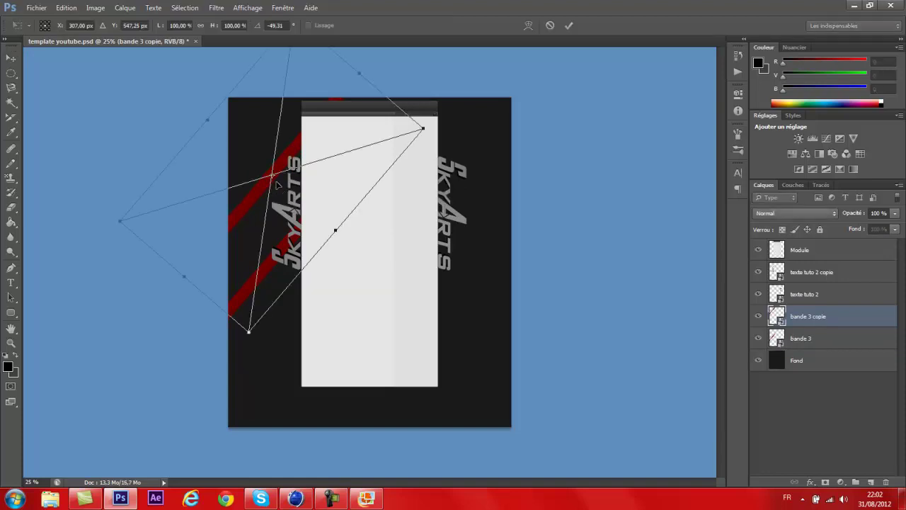
pyautogui.rightClick(276, 185)
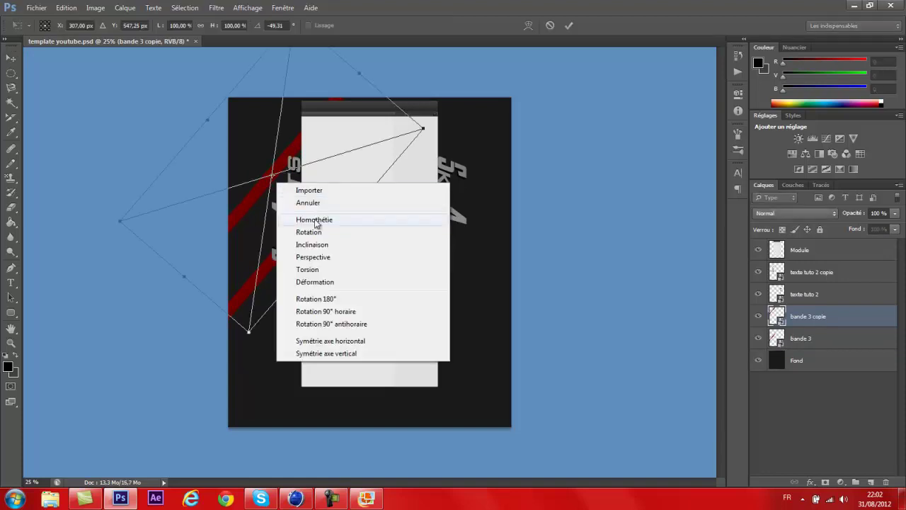
pyautogui.click(365, 312)
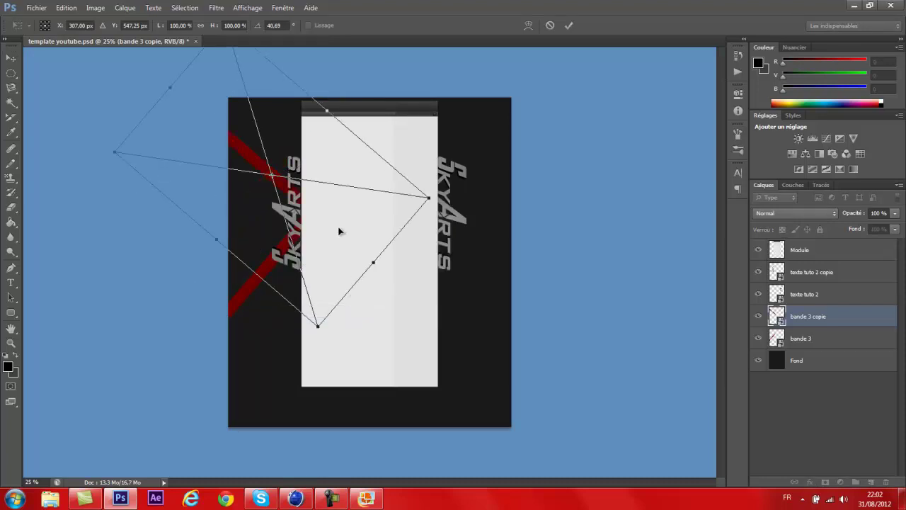
pyautogui.moveTo(342, 225); pyautogui.dragTo(339, 230)
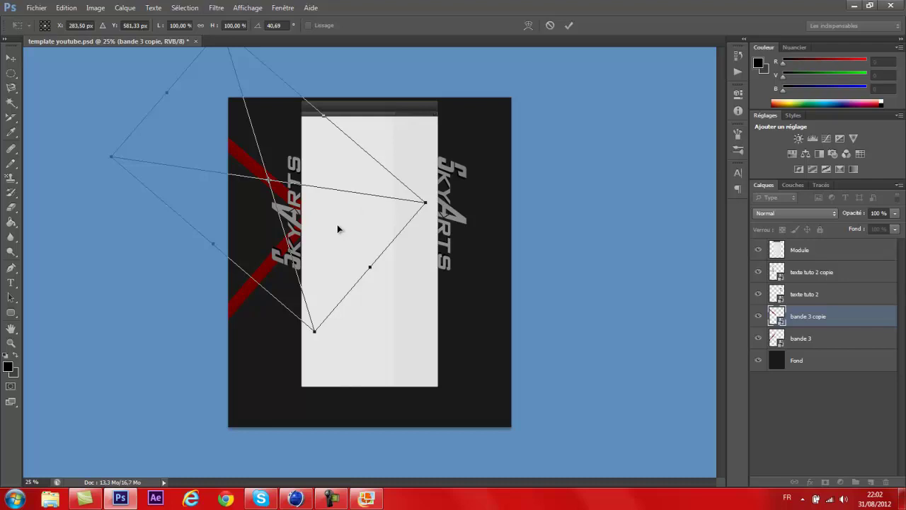
pyautogui.moveTo(338, 227); pyautogui.dragTo(339, 224)
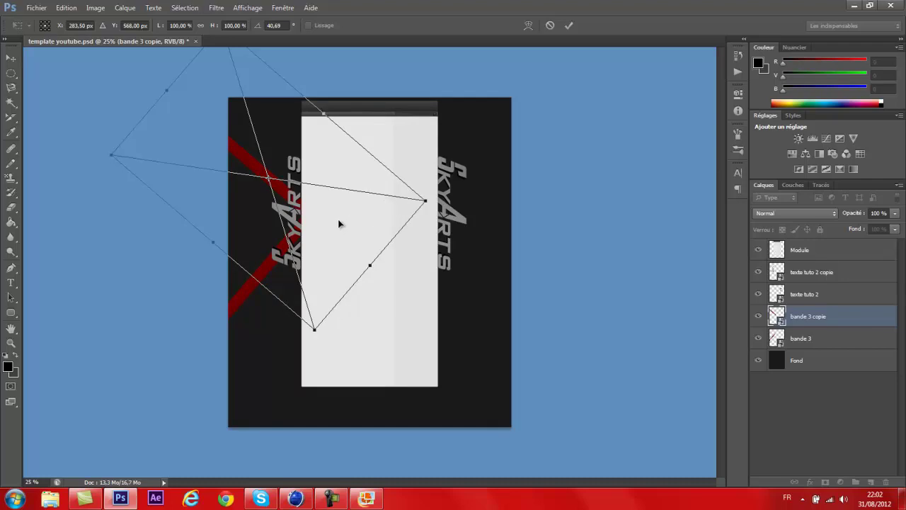
pyautogui.rightClick(338, 223)
pyautogui.click(366, 229)
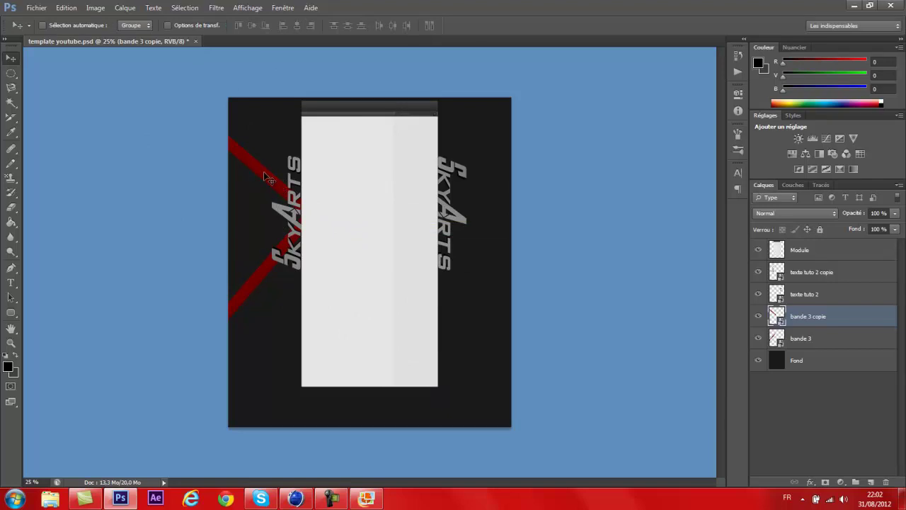
# Duplicate the upper-left red stripe onto the upper right side, rotate the copy to about -44.7° and align it behind the title.
pyautogui.moveTo(268, 178); pyautogui.dragTo(456, 171)
pyautogui.keyDown('alt'); pyautogui.click(456, 171); pyautogui.keyUp('alt')
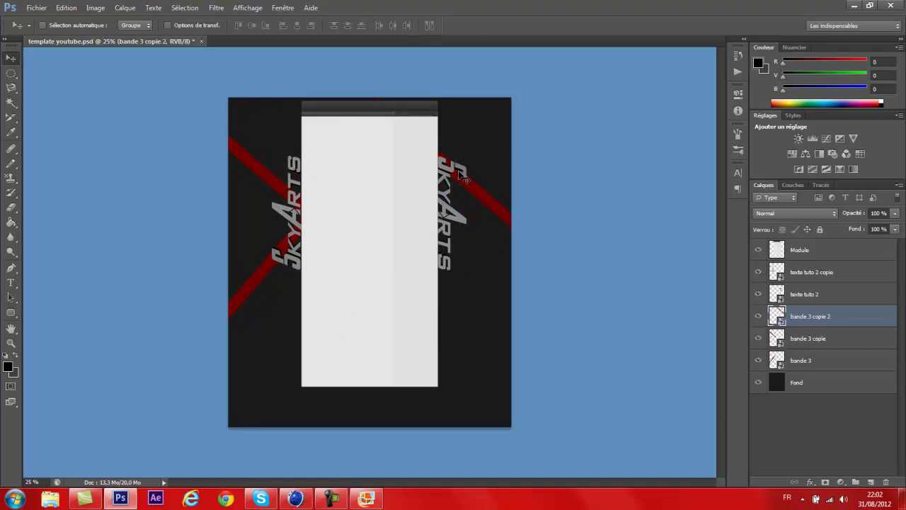
pyautogui.hotkey('ctrl', 't')
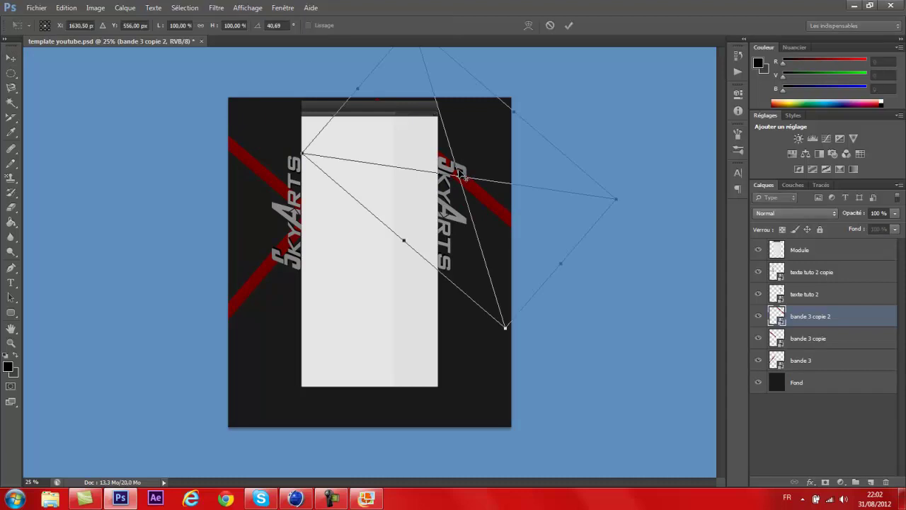
pyautogui.rightClick(511, 188)
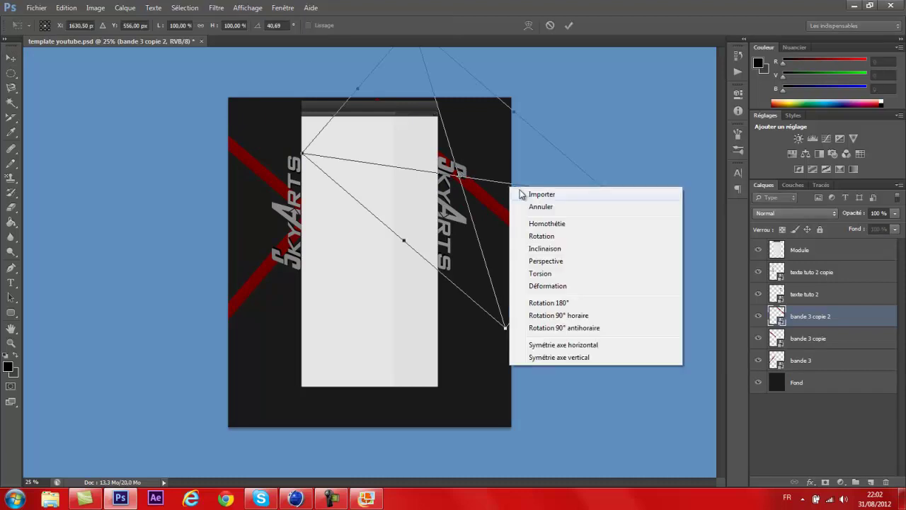
pyautogui.click(613, 327)
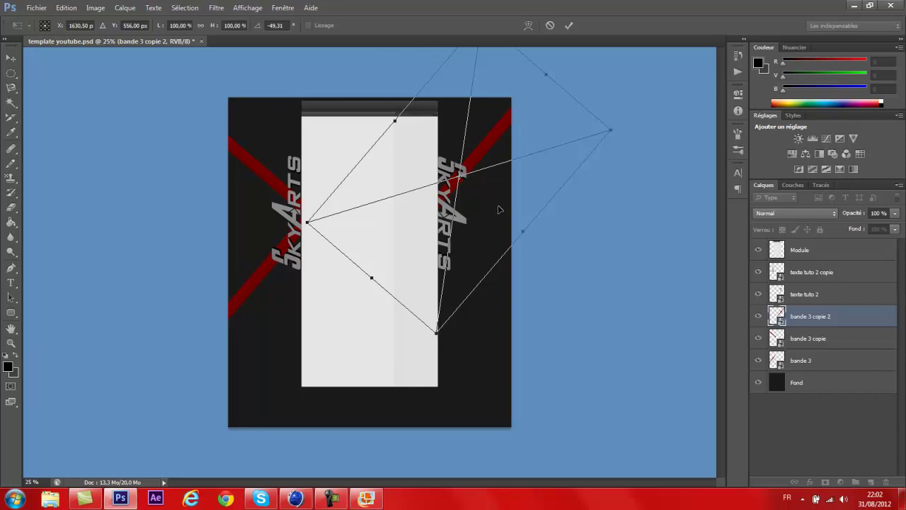
pyautogui.moveTo(499, 206); pyautogui.dragTo(509, 226)
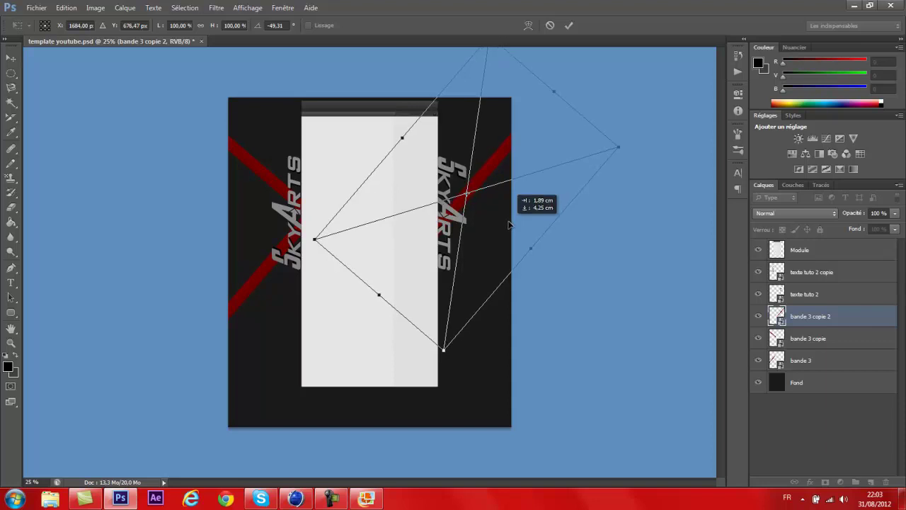
pyautogui.moveTo(509, 220); pyautogui.dragTo(509, 210)
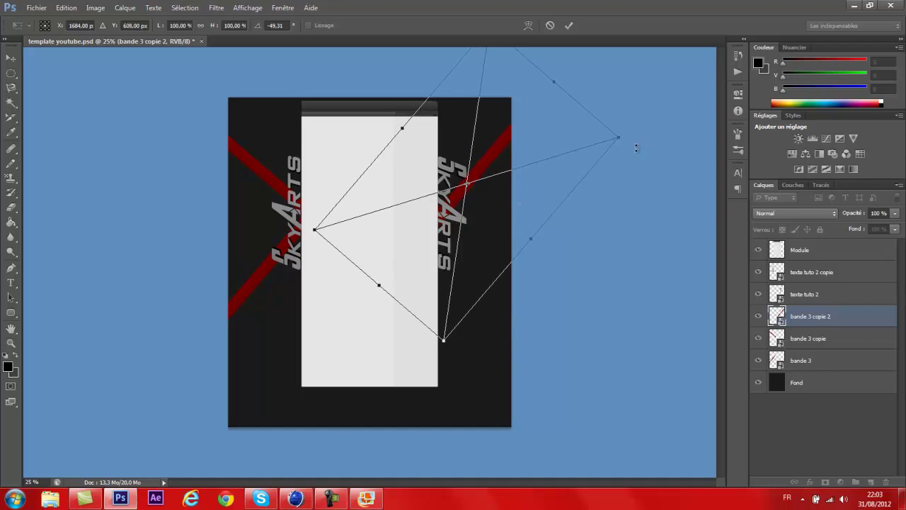
pyautogui.moveTo(633, 133); pyautogui.dragTo(635, 148)
pyautogui.moveTo(514, 200); pyautogui.dragTo(519, 204)
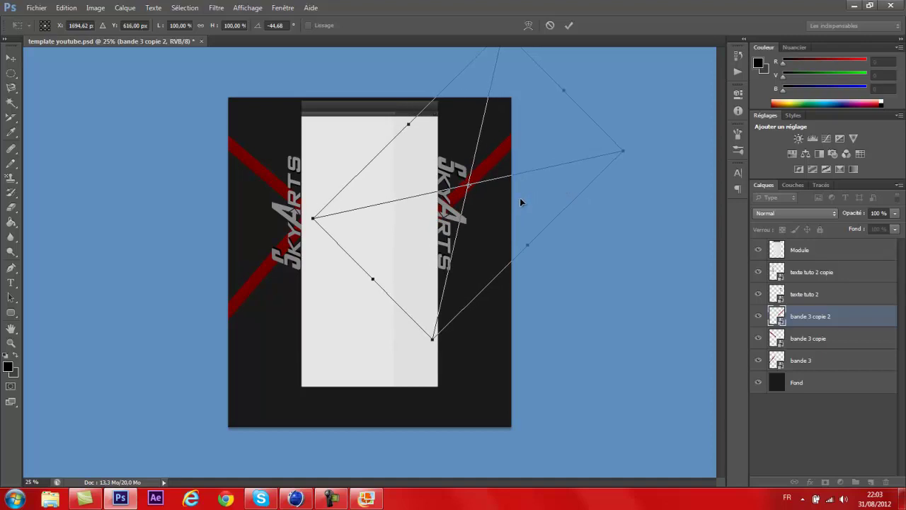
pyautogui.rightClick(480, 203)
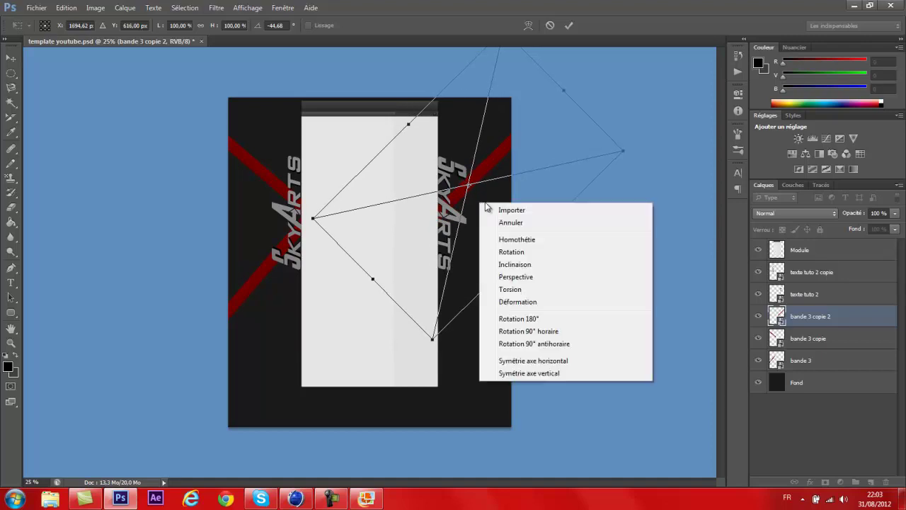
pyautogui.click(504, 208)
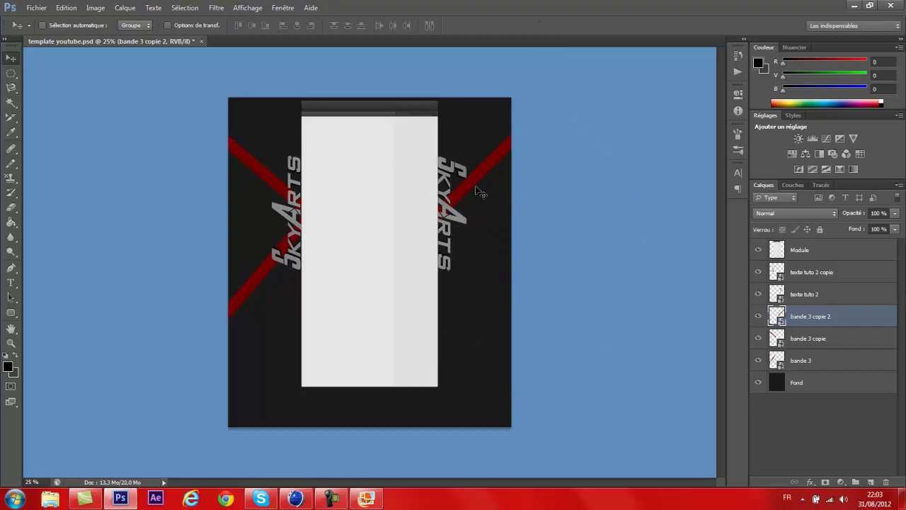
# Duplicate the upper-right red stripe below it, rotate the copy 90° clockwise and position it to complete the right-hand V.
pyautogui.moveTo(475, 185); pyautogui.dragTo(487, 243)
pyautogui.rightClick(487, 243)
pyautogui.click(461, 249)
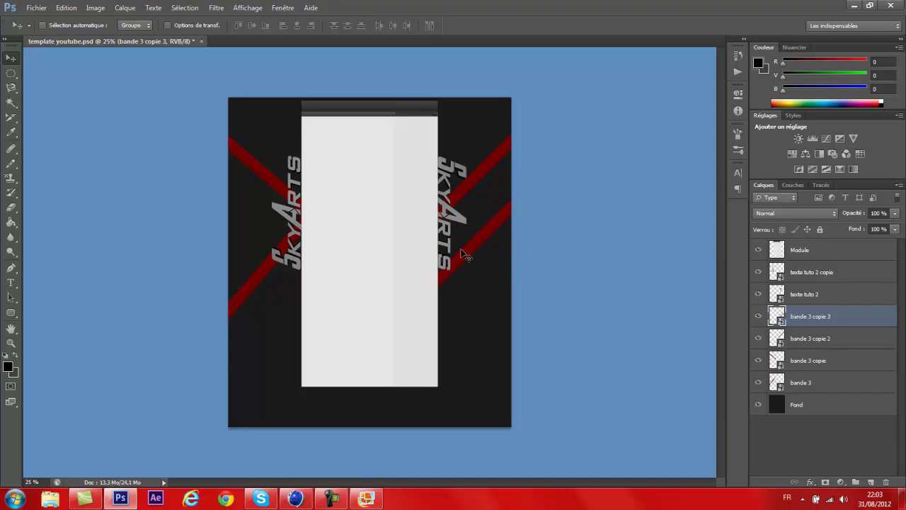
pyautogui.hotkey('ctrl', 't')
pyautogui.rightClick(485, 271)
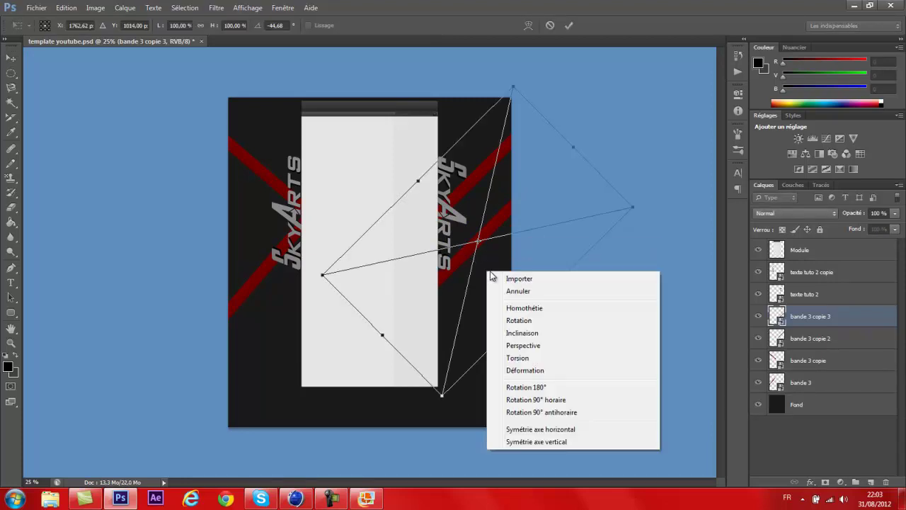
pyautogui.click(567, 401)
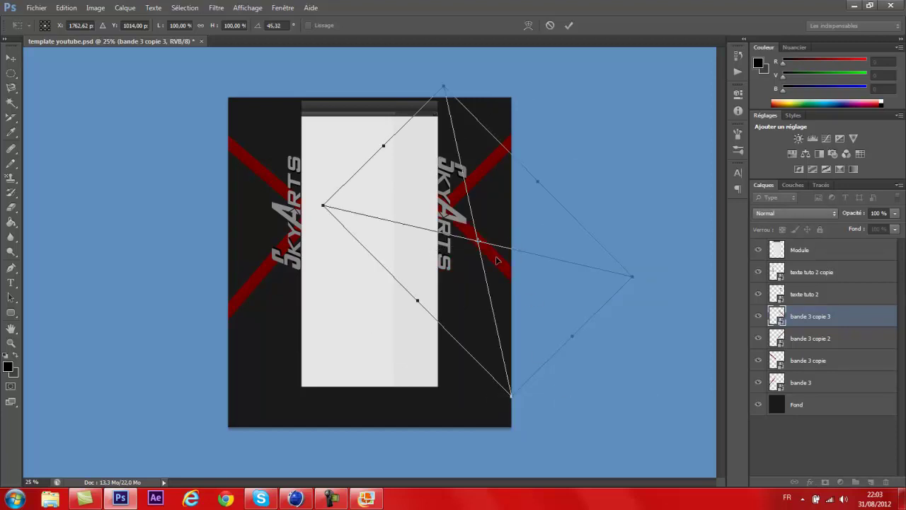
pyautogui.moveTo(499, 263); pyautogui.dragTo(499, 293)
pyautogui.rightClick(499, 293)
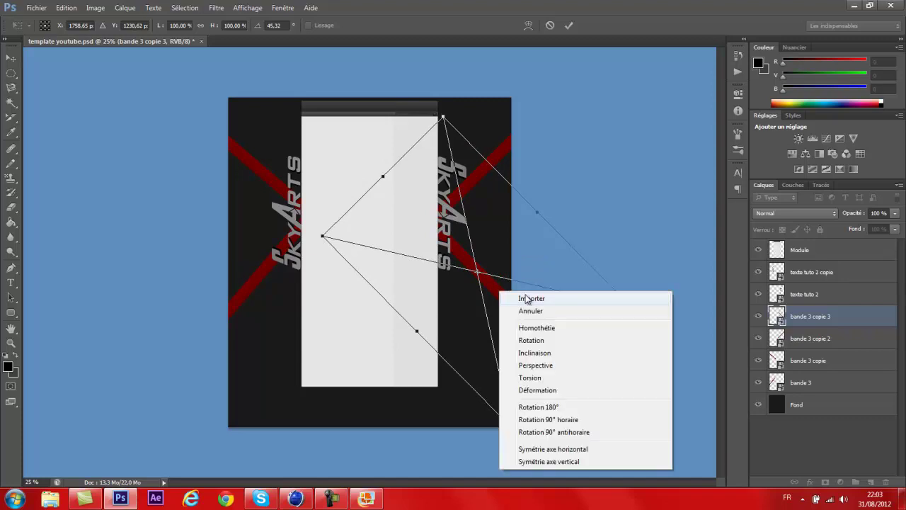
pyautogui.click(525, 295)
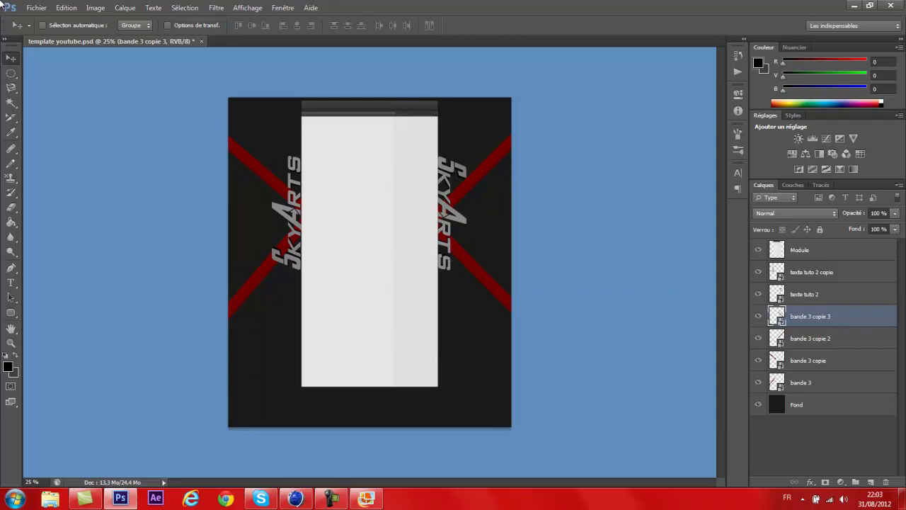
# Place the grey stripe image "bande 2" from the desktop into the template, above the red stripe layers.
pyautogui.click(36, 8)
pyautogui.click(87, 192)
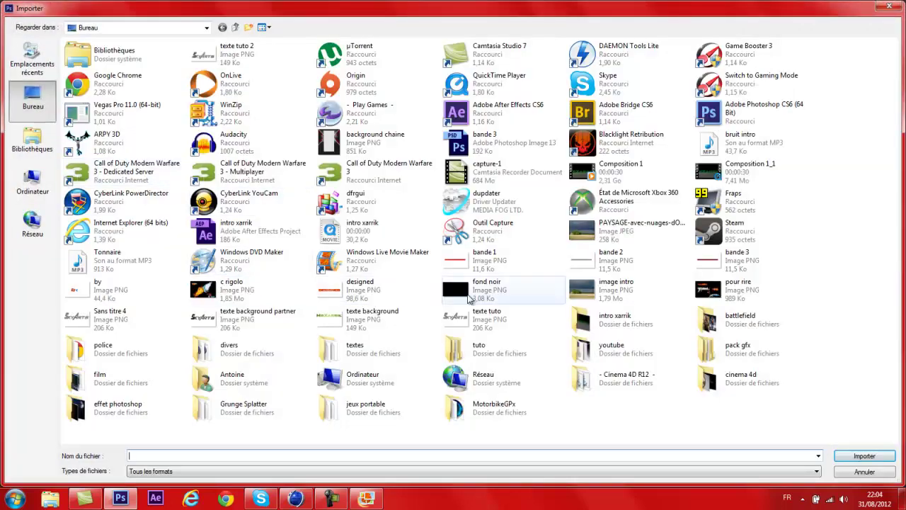
pyautogui.doubleClick(588, 251)
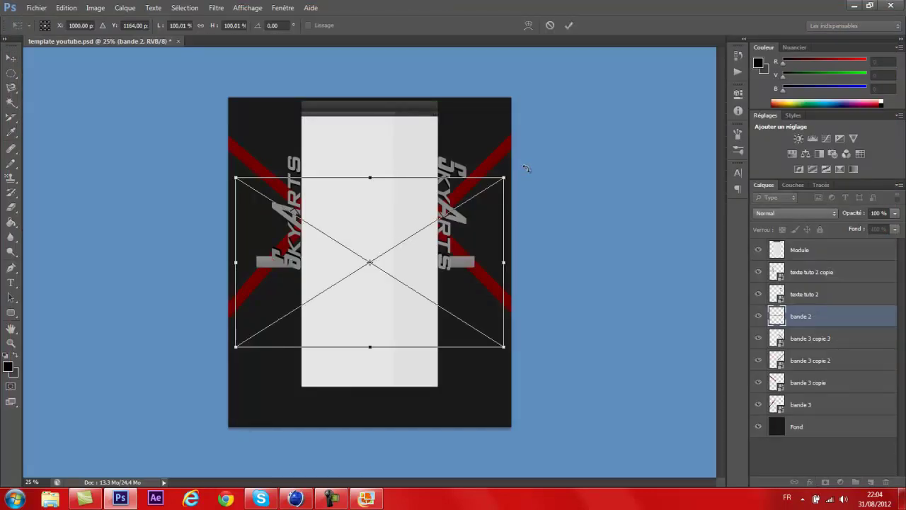
# Rotate the grey stripe to about -49.8° and position it just below the lower-left red stripe.
pyautogui.moveTo(457, 229); pyautogui.dragTo(419, 204)
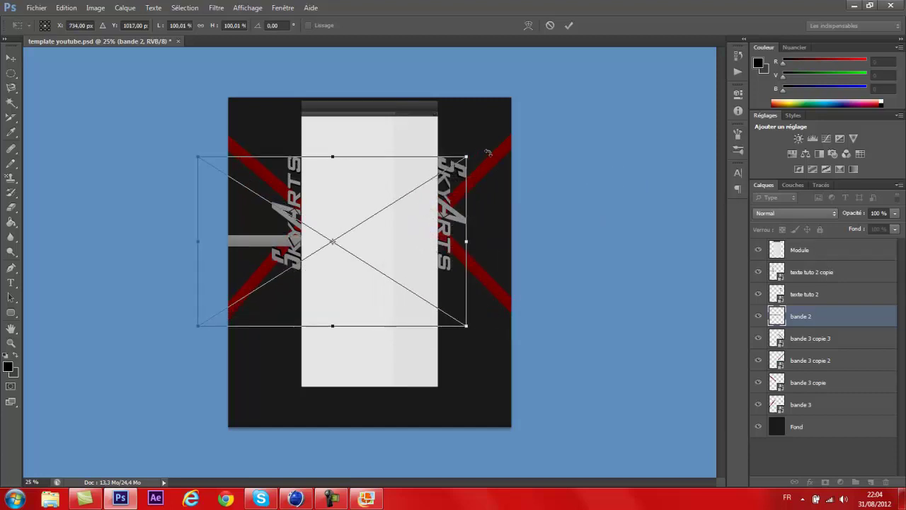
pyautogui.moveTo(488, 151); pyautogui.dragTo(354, 93)
pyautogui.moveTo(373, 203); pyautogui.dragTo(330, 240)
pyautogui.moveTo(449, 216); pyautogui.dragTo(451, 222)
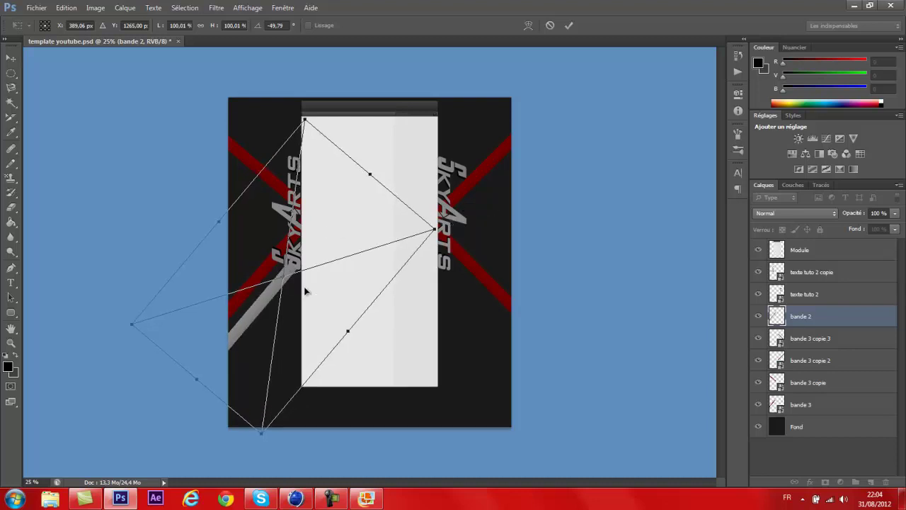
pyautogui.rightClick(327, 240)
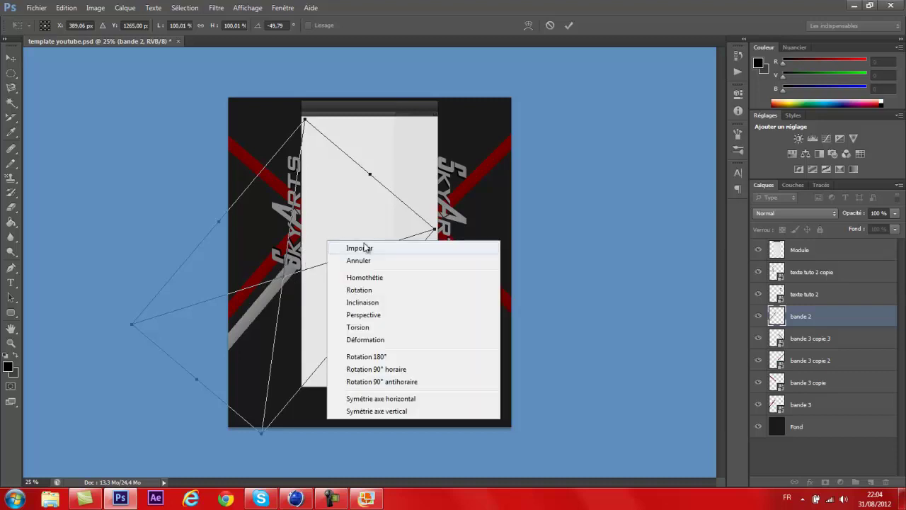
pyautogui.click(364, 248)
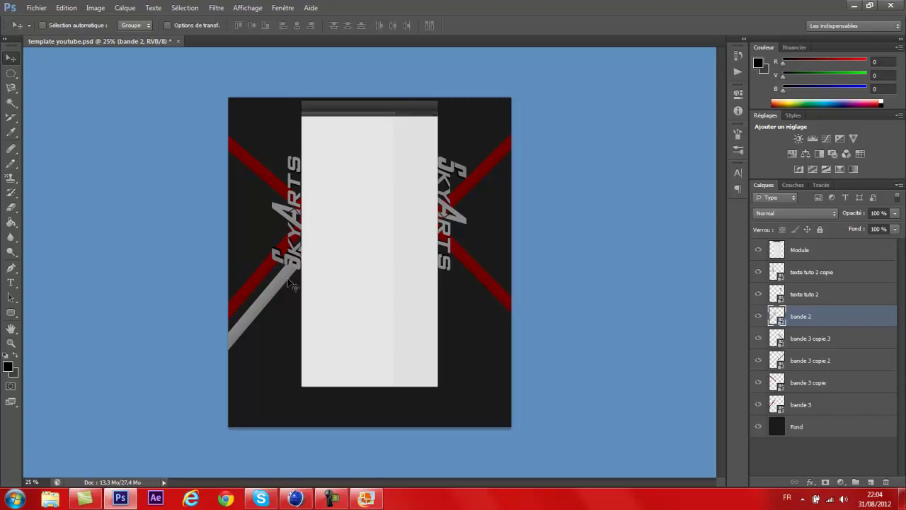
# Duplicate the lower-left grey stripe above the upper-left red stripe, rotate the copy 90° clockwise and align it parallel to the red one.
pyautogui.moveTo(289, 282); pyautogui.dragTo(277, 159)
pyautogui.hotkey('ctrl', 't')
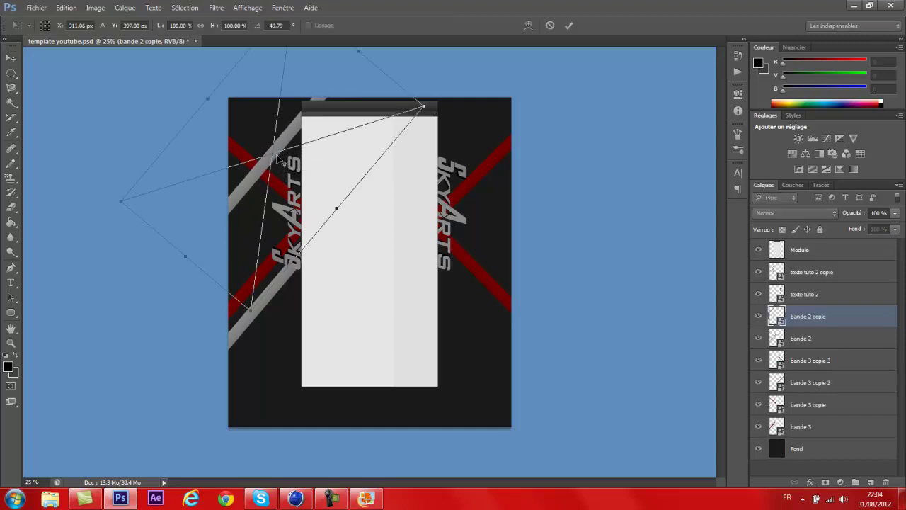
pyautogui.rightClick(282, 164)
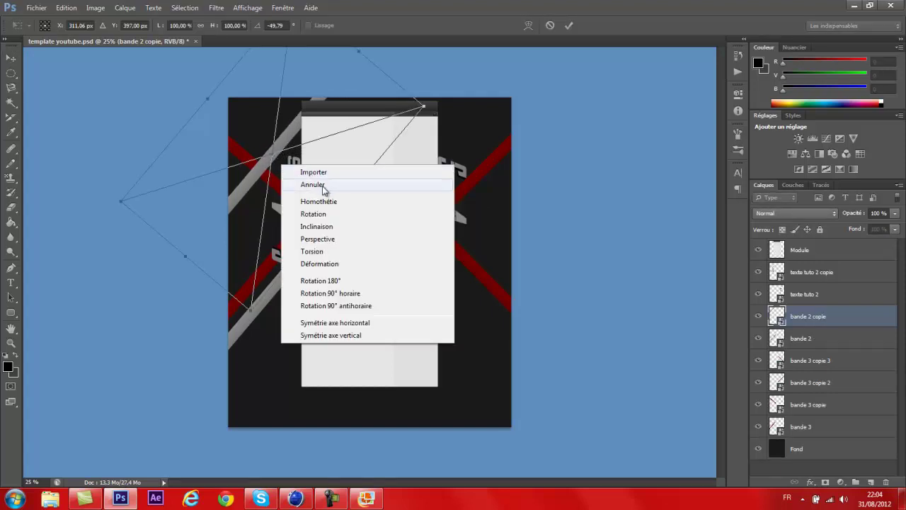
pyautogui.click(355, 293)
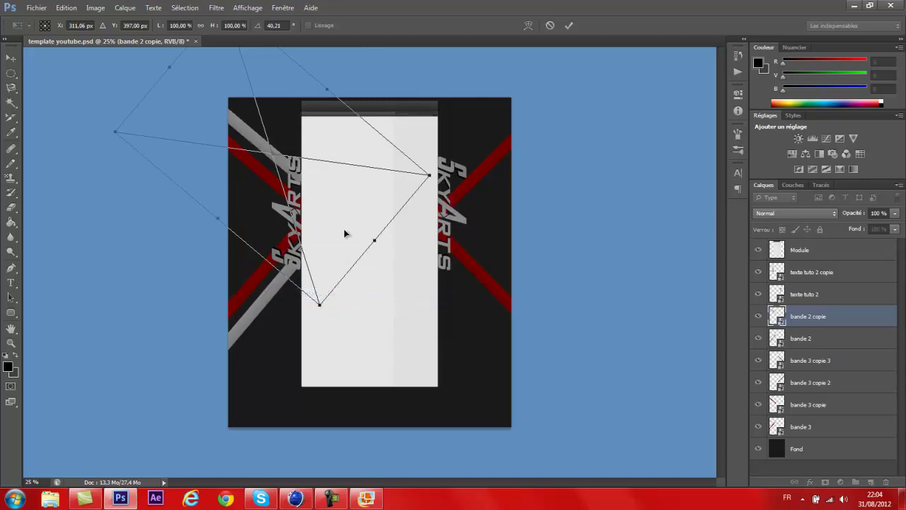
pyautogui.moveTo(311, 171); pyautogui.dragTo(309, 169)
pyautogui.rightClick(310, 170)
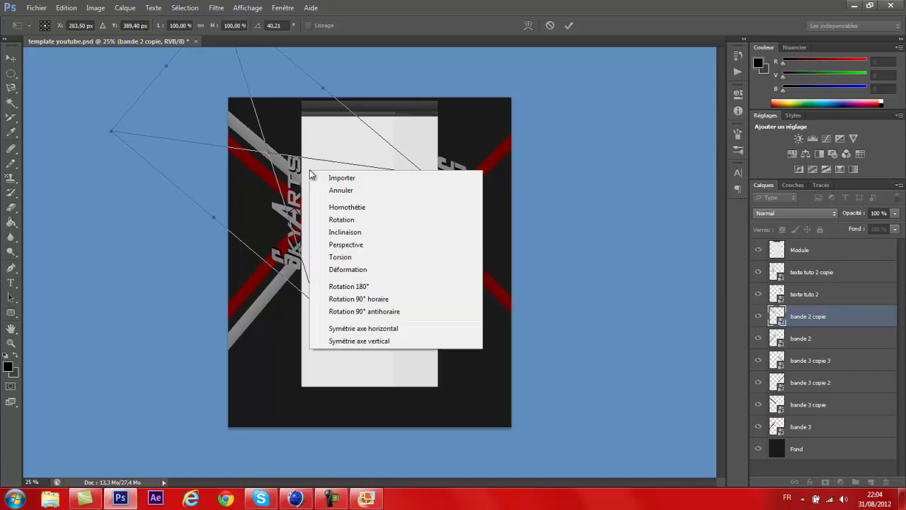
pyautogui.click(335, 178)
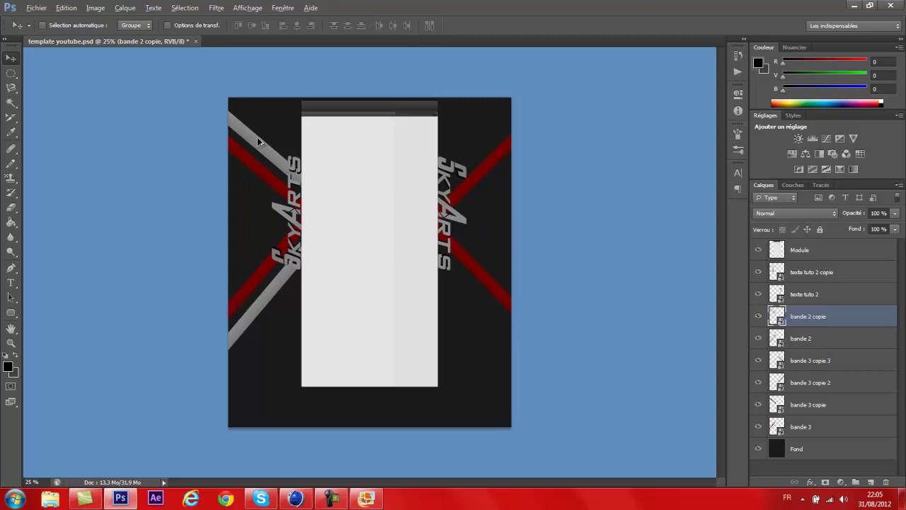
# Duplicate the upper-left grey stripe onto the upper right side, rotate the copy to about -45.3° and align it just above the red stripe.
pyautogui.moveTo(257, 137); pyautogui.dragTo(435, 146)
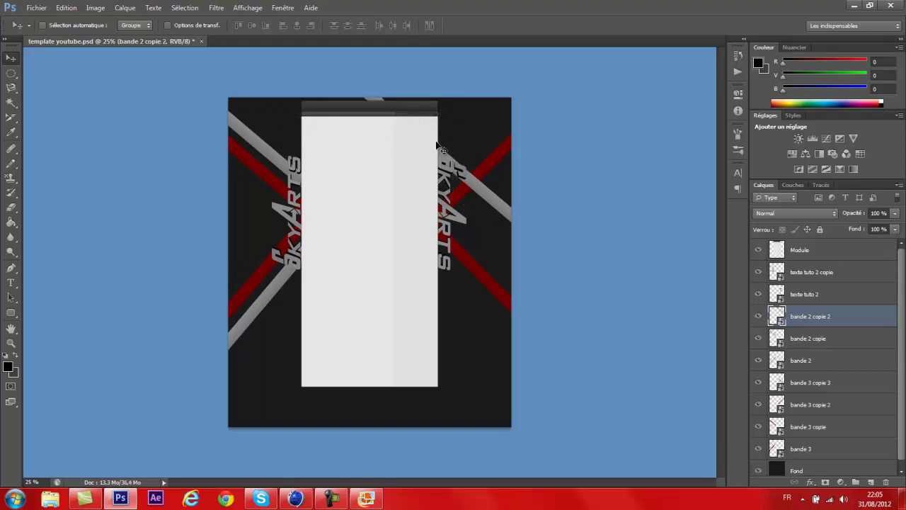
pyautogui.hotkey('ctrl', 't')
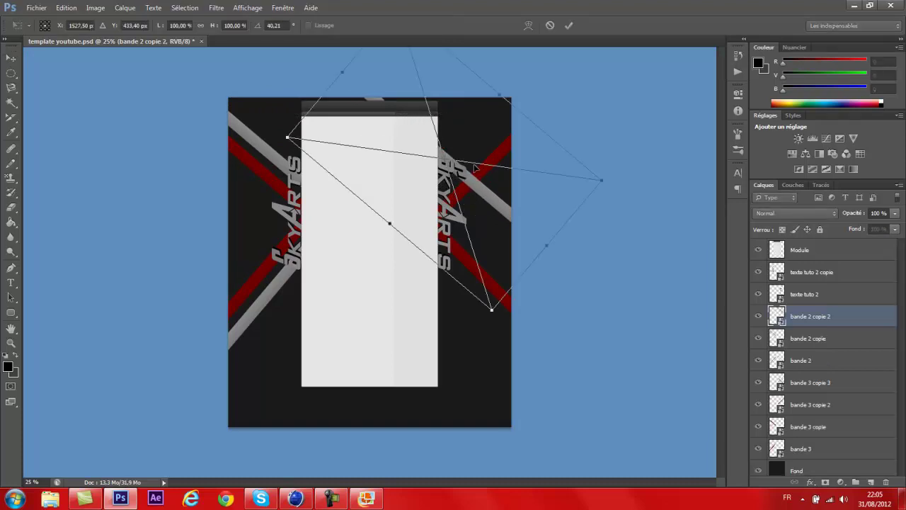
pyautogui.rightClick(492, 172)
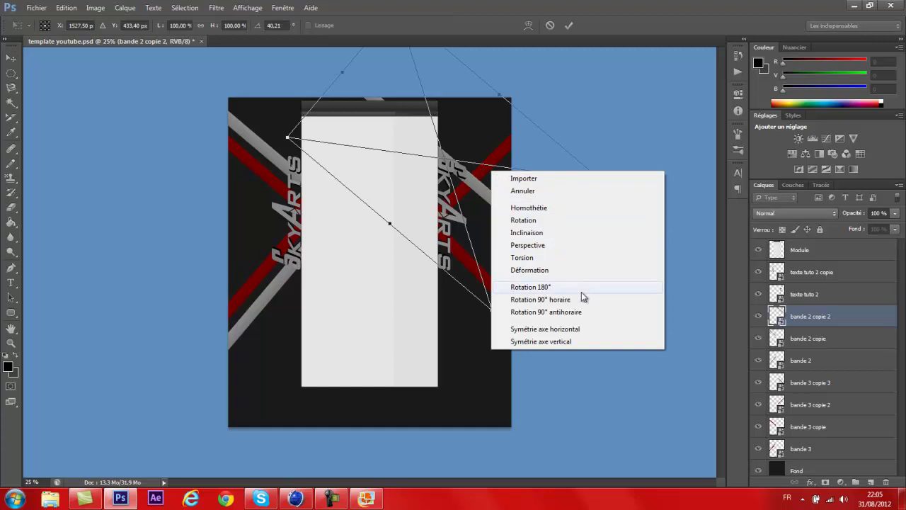
pyautogui.click(546, 312)
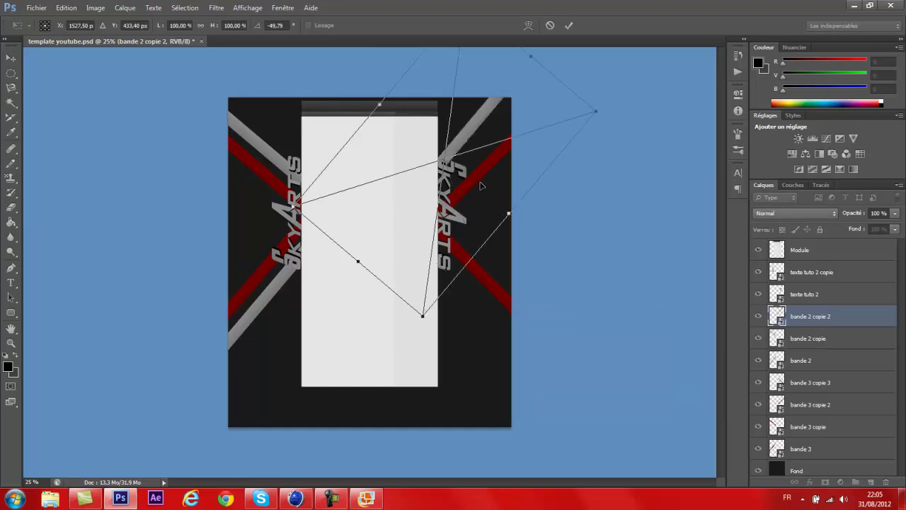
pyautogui.moveTo(482, 185); pyautogui.dragTo(486, 195)
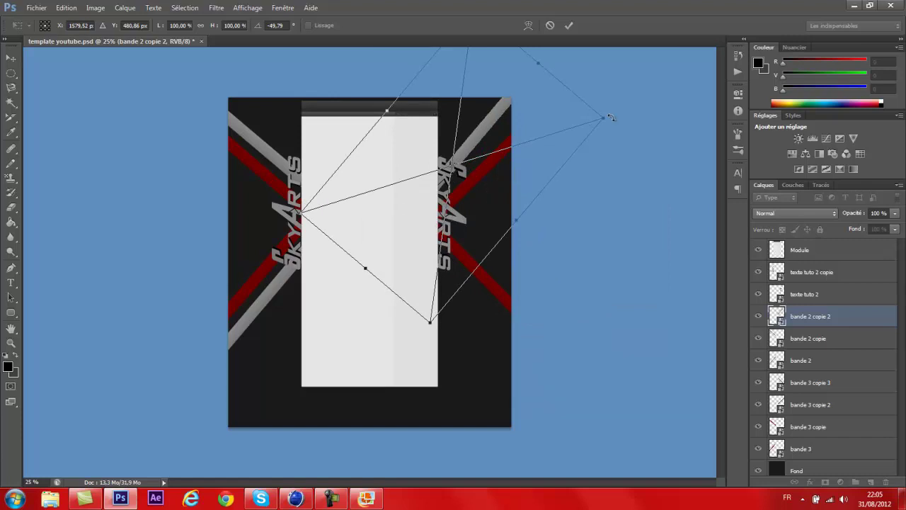
pyautogui.moveTo(616, 116); pyautogui.dragTo(616, 127)
pyautogui.moveTo(518, 175); pyautogui.dragTo(501, 189)
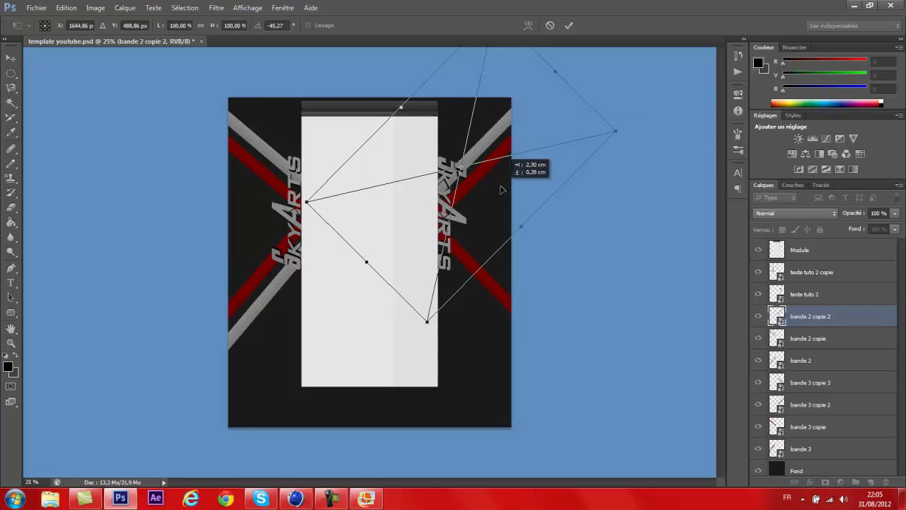
pyautogui.rightClick(500, 189)
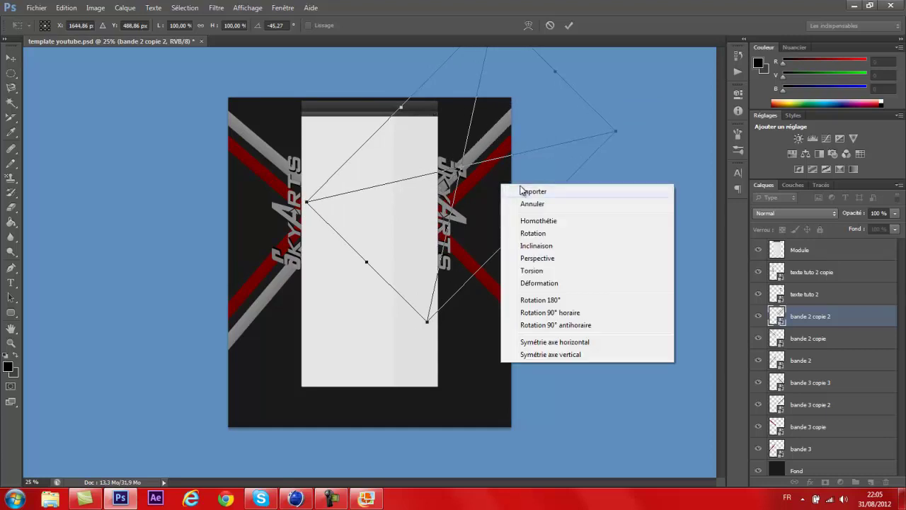
pyautogui.click(520, 188)
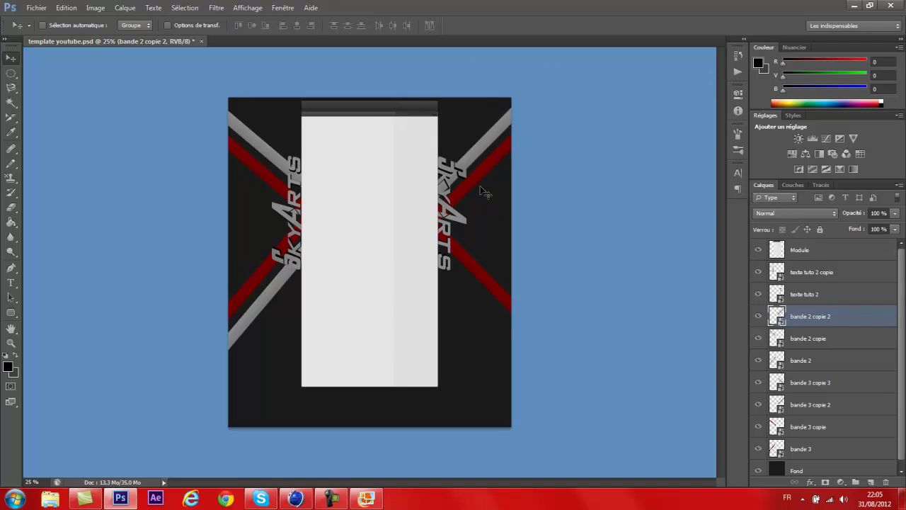
# Duplicate the upper-right grey stripe, rotate the copy 90° clockwise and position it just below the lower-right red stripe.
pyautogui.moveTo(484, 152); pyautogui.dragTo(504, 264)
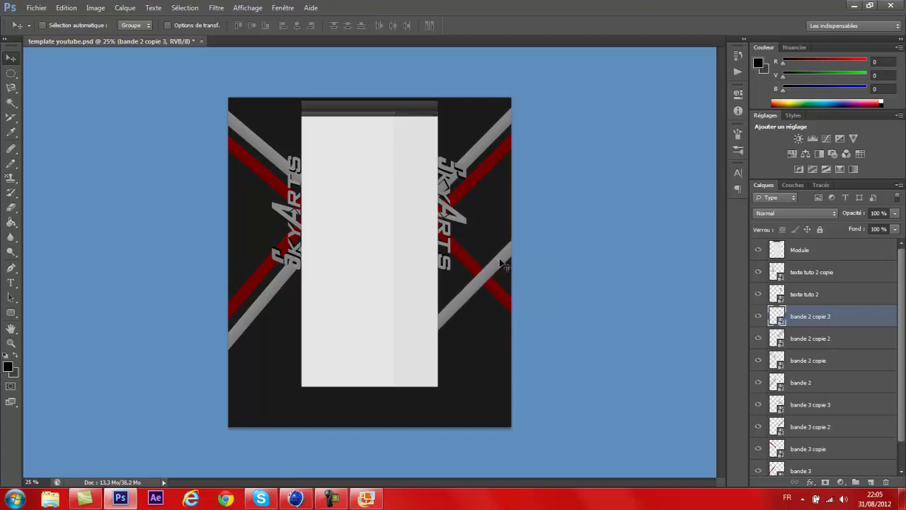
pyautogui.hotkey('ctrl', 't')
pyautogui.rightClick(505, 262)
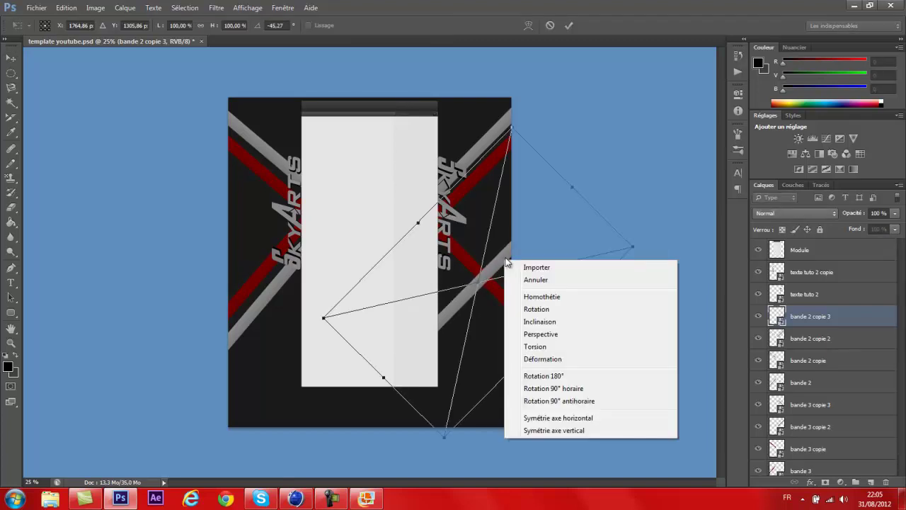
pyautogui.click(601, 394)
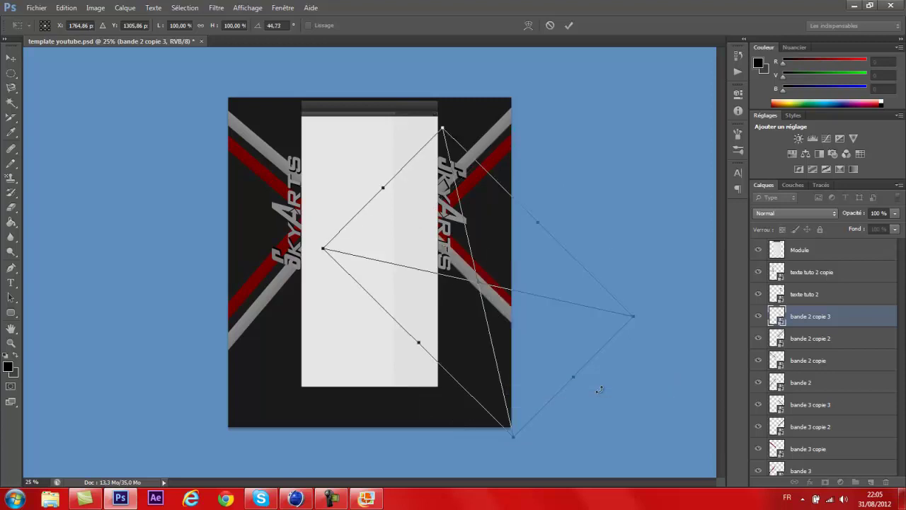
pyautogui.moveTo(525, 304); pyautogui.dragTo(519, 324)
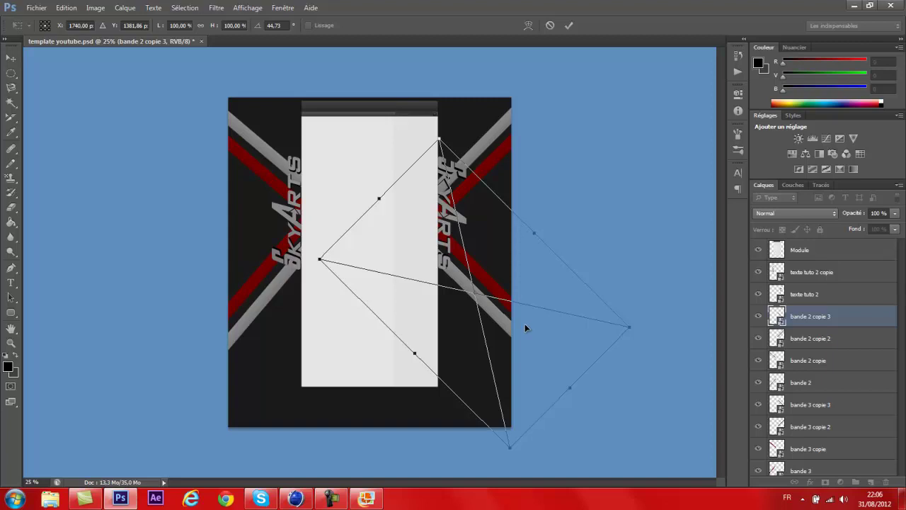
pyautogui.press('Return')
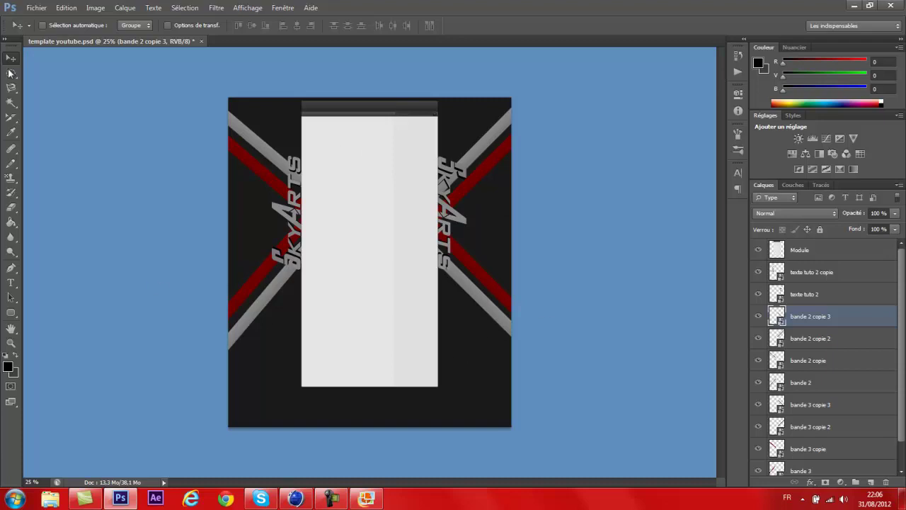
# Start placing an image and examine the textures in the Dust, Powder and Smoke folders of "pack gfx" on the desktop.
pyautogui.click(41, 8)
pyautogui.click(106, 192)
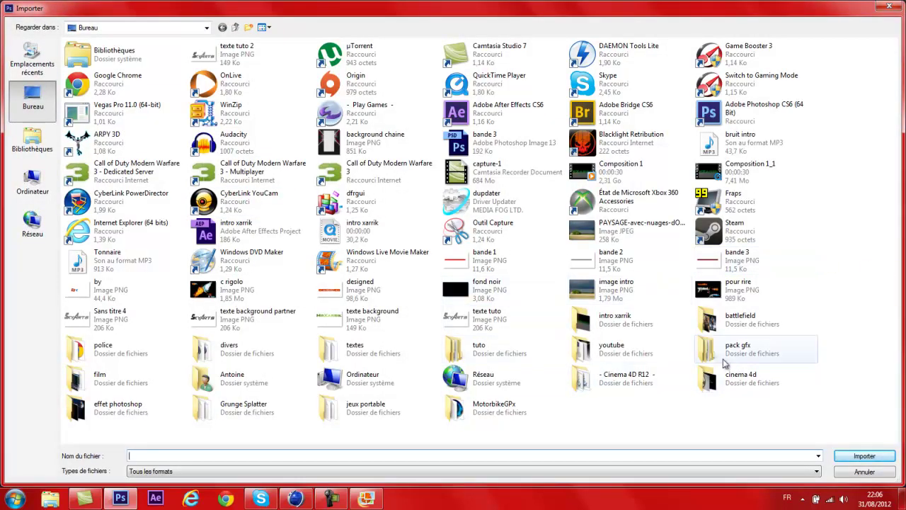
pyautogui.doubleClick(740, 347)
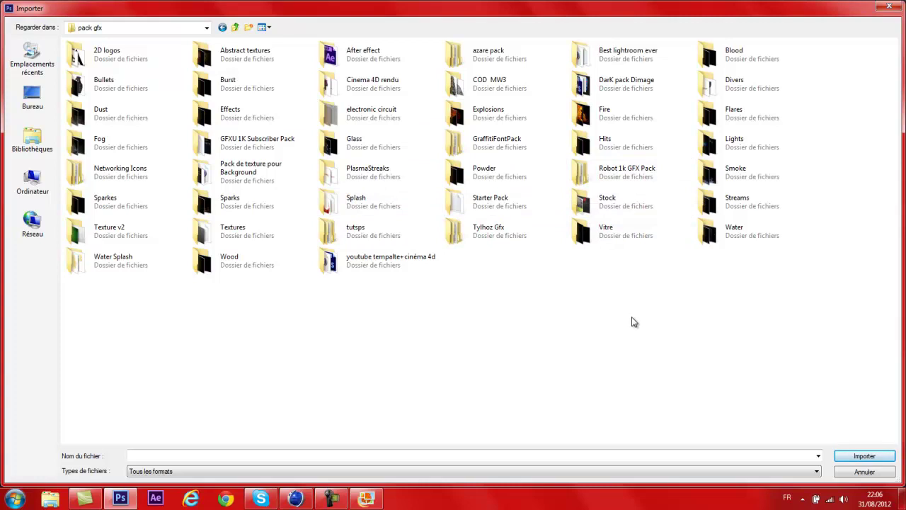
pyautogui.doubleClick(139, 115)
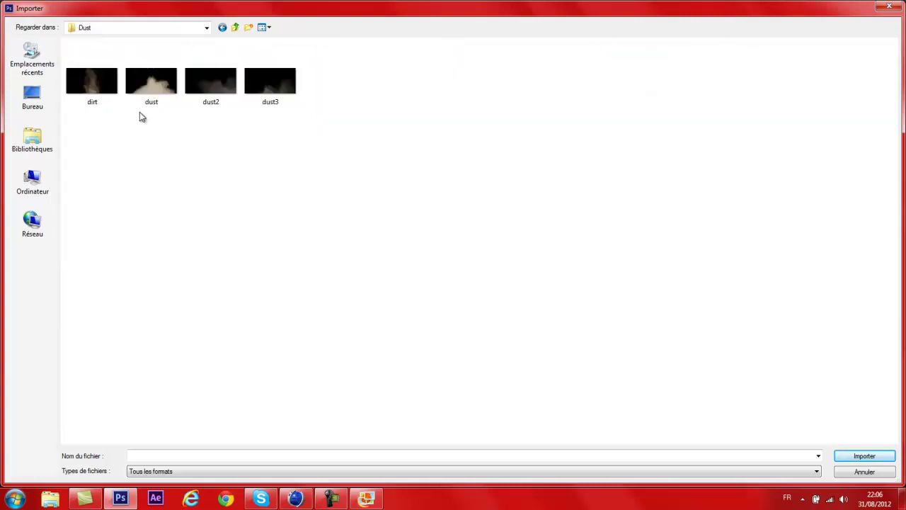
pyautogui.click(224, 28)
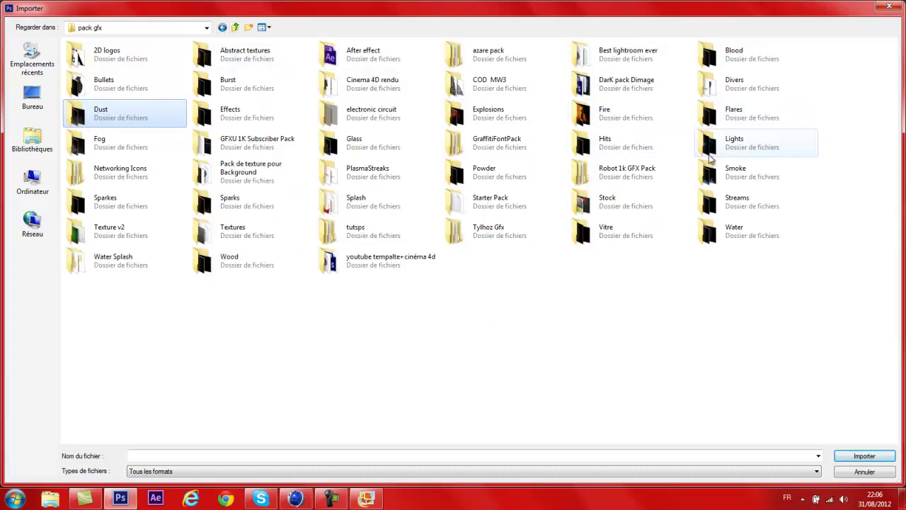
pyautogui.doubleClick(115, 117)
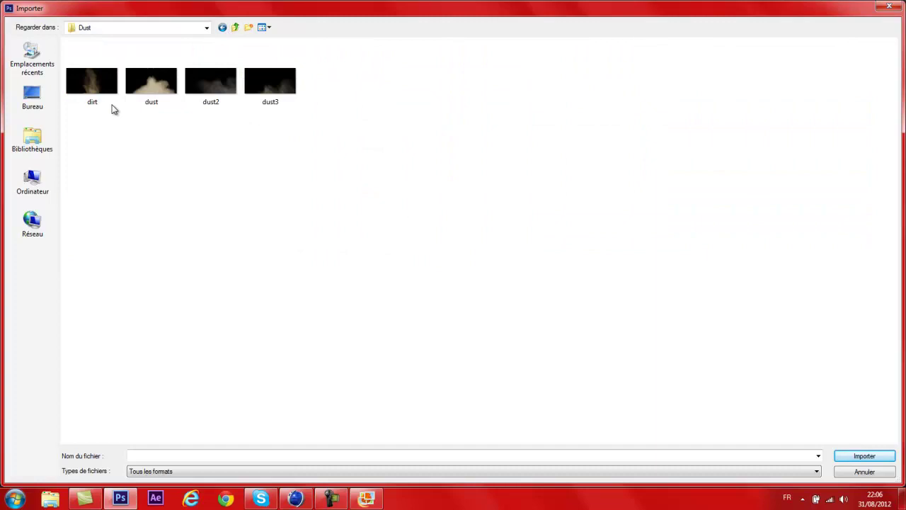
pyautogui.click(223, 29)
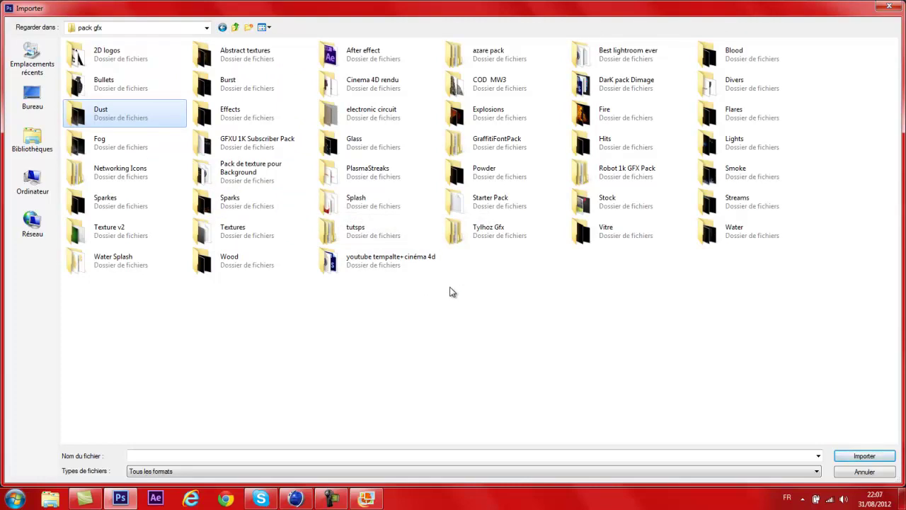
pyautogui.doubleClick(492, 174)
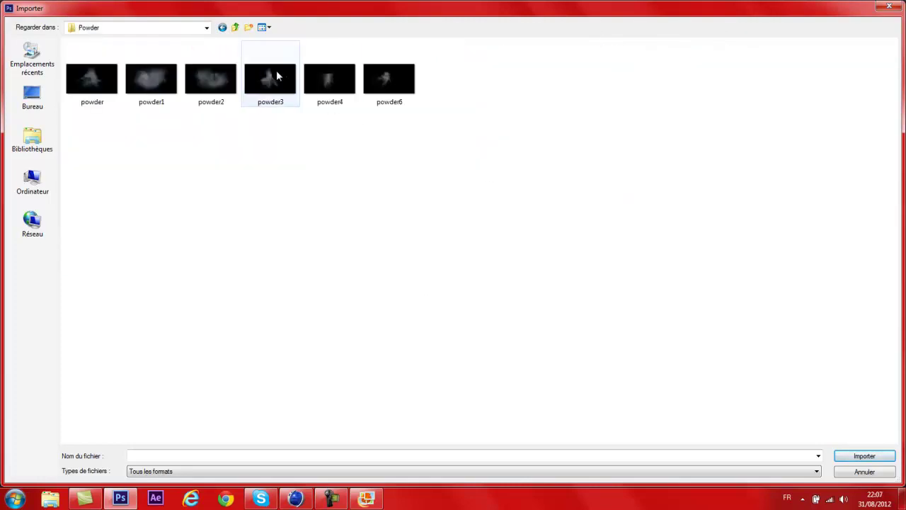
pyautogui.click(222, 28)
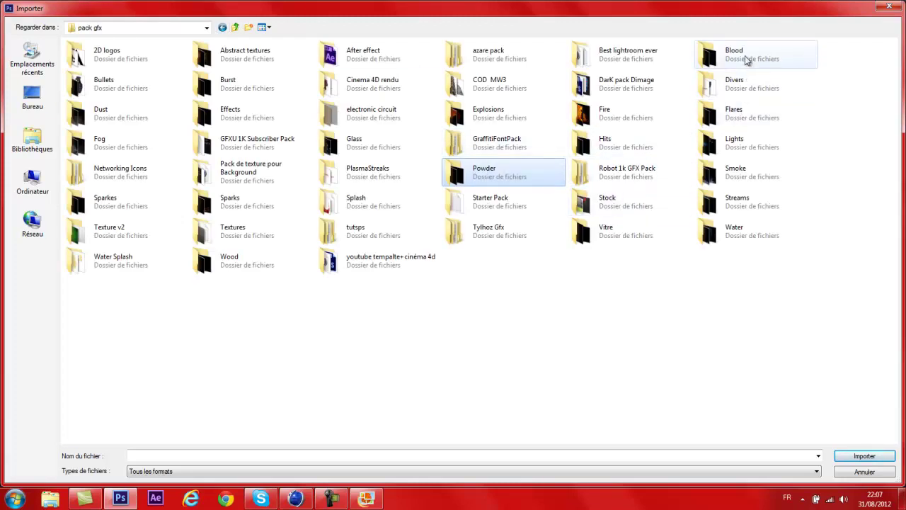
pyautogui.doubleClick(754, 174)
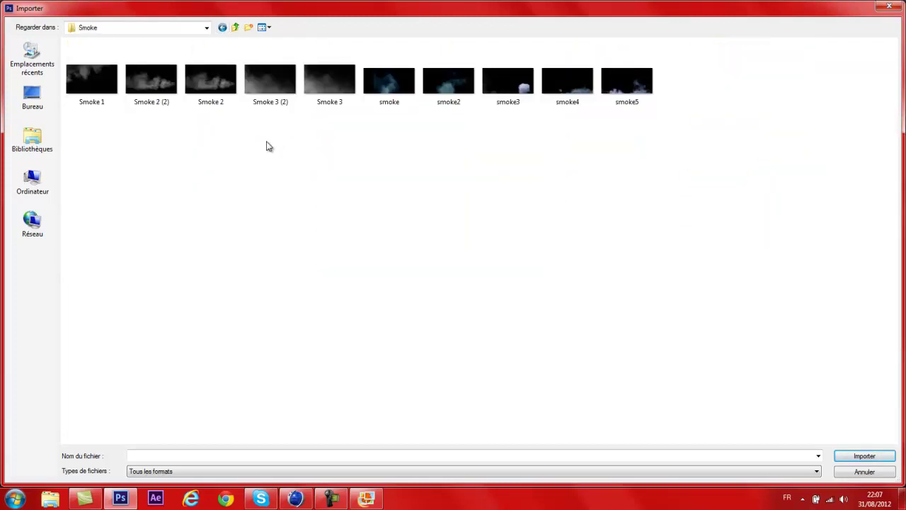
pyautogui.click(224, 30)
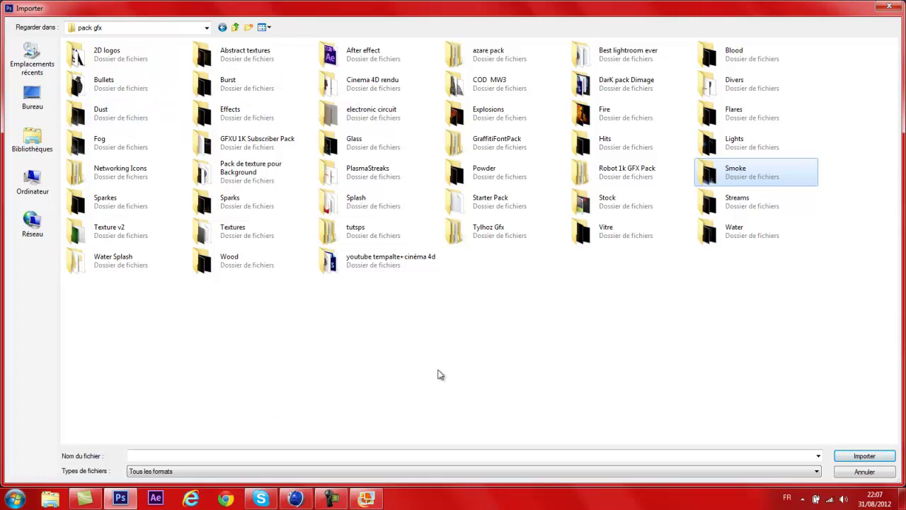
# Place "Smoke 2" from the Smoke folder above the stripe layers and set its blend mode to Superposition.
pyautogui.doubleClick(768, 177)
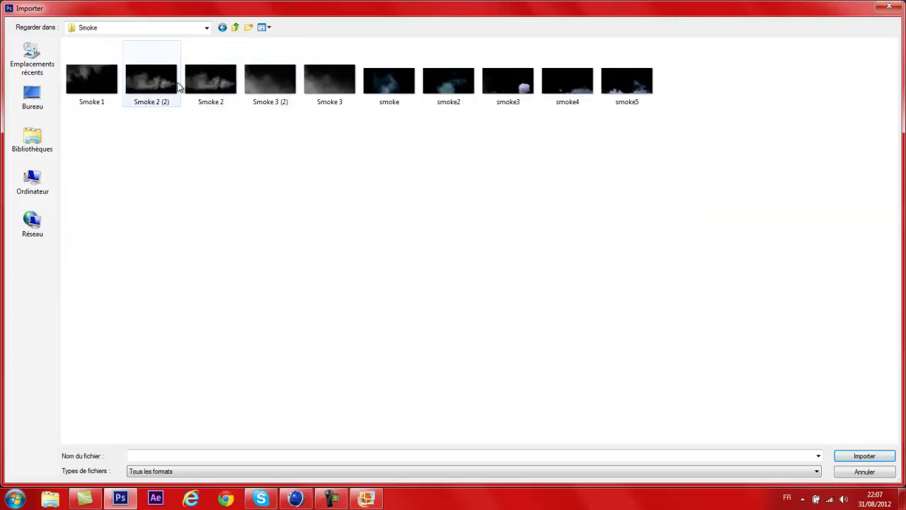
pyautogui.doubleClick(208, 106)
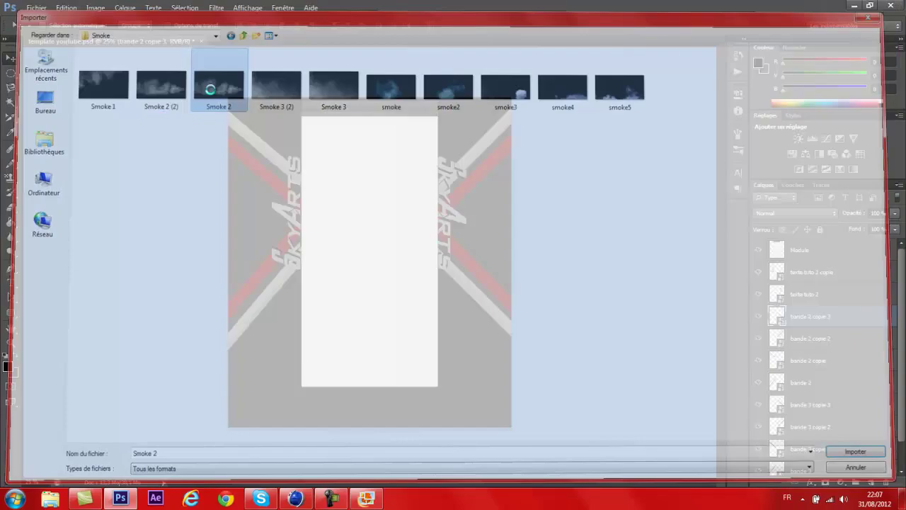
pyautogui.moveTo(435, 265); pyautogui.dragTo(422, 226)
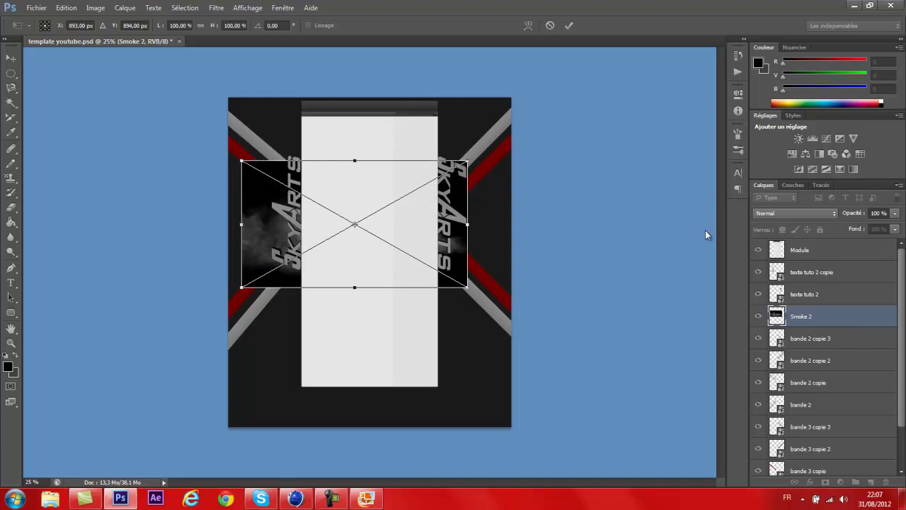
pyautogui.click(775, 212)
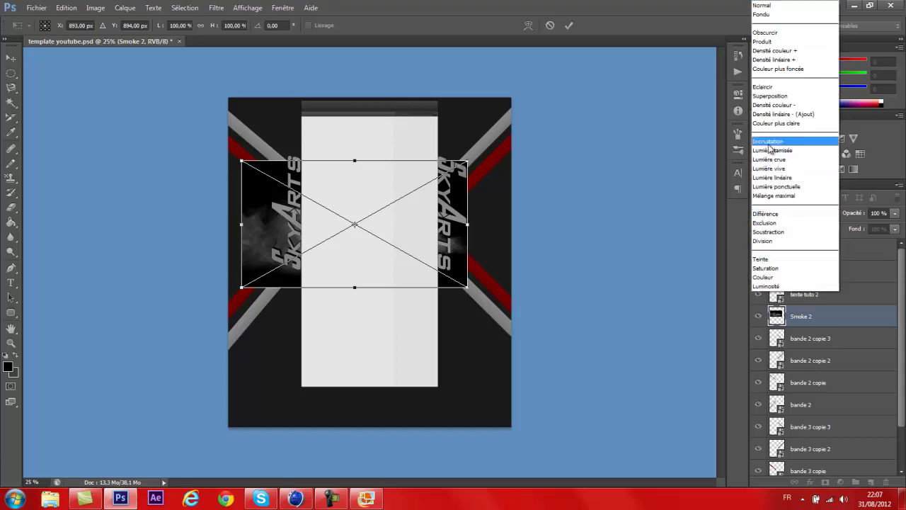
pyautogui.click(774, 96)
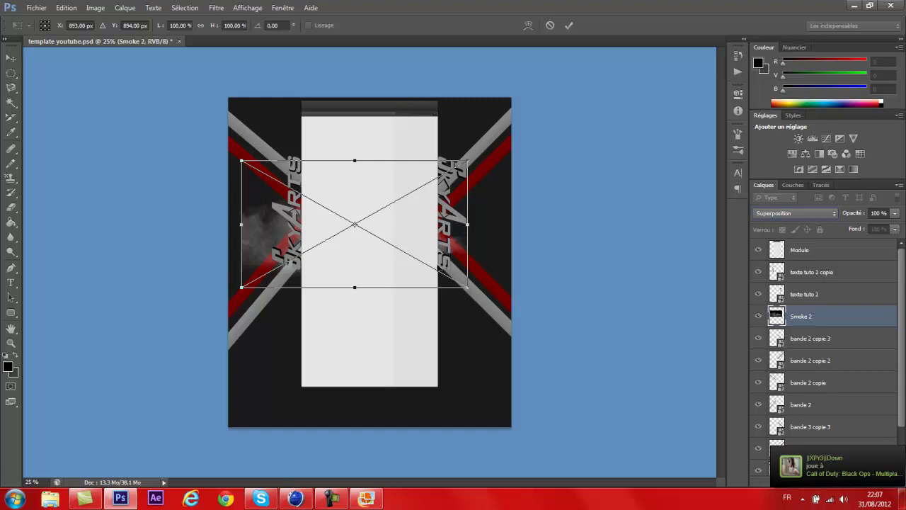
# Rotate the Smoke 2 image 90° clockwise, move it behind the right SkyArts title and confirm the placement.
pyautogui.rightClick(429, 256)
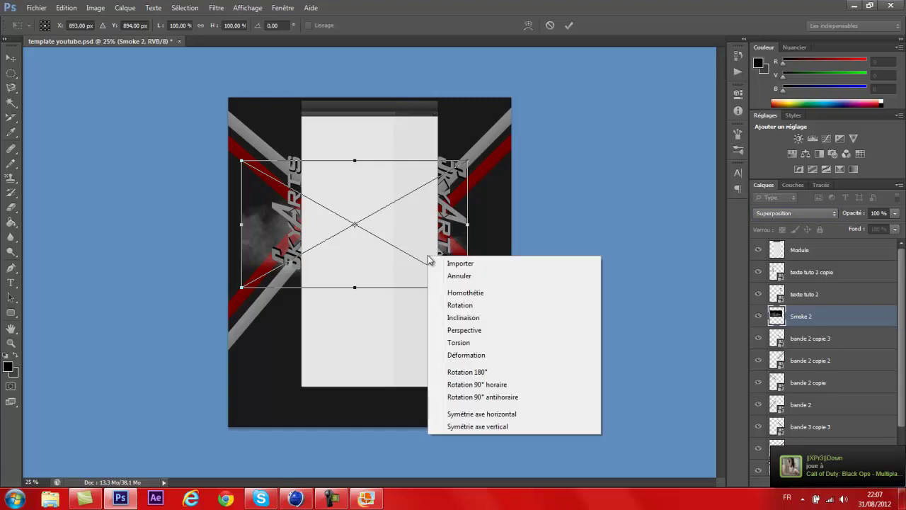
pyautogui.click(501, 385)
pyautogui.moveTo(385, 248); pyautogui.dragTo(486, 253)
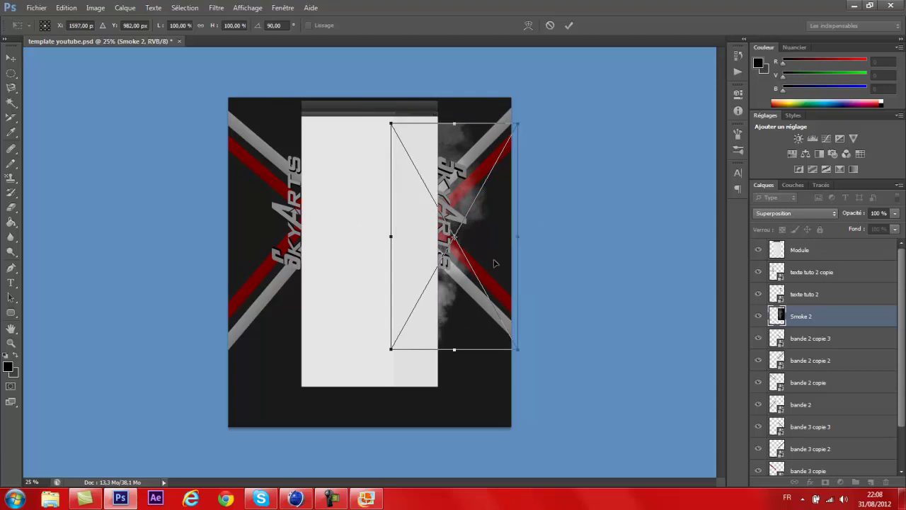
pyautogui.rightClick(493, 259)
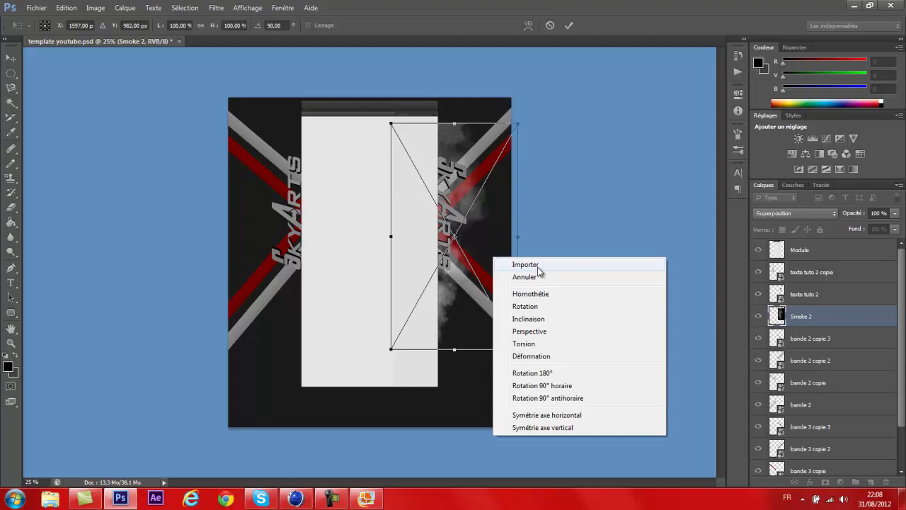
pyautogui.click(536, 267)
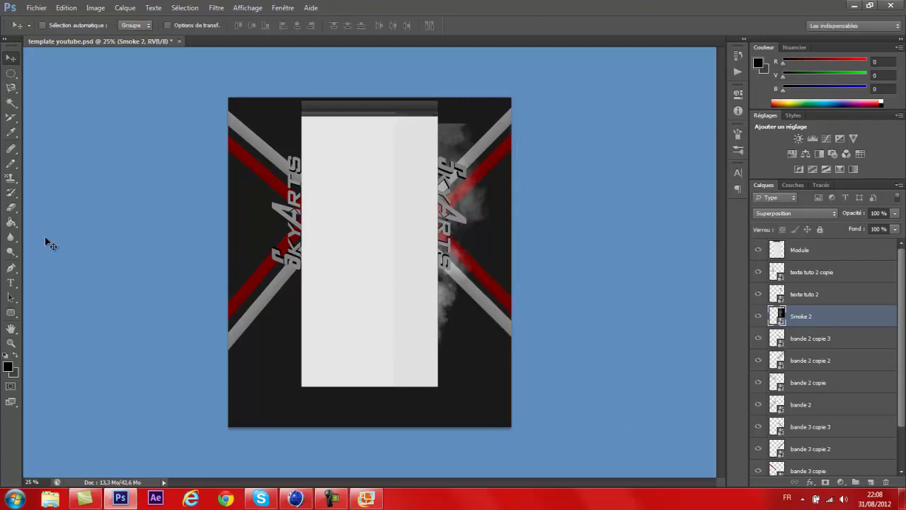
# Rasterize the Smoke 2 layer and erase the hard upper and lower ends of the smoke with the Eraser.
pyautogui.click(11, 208)
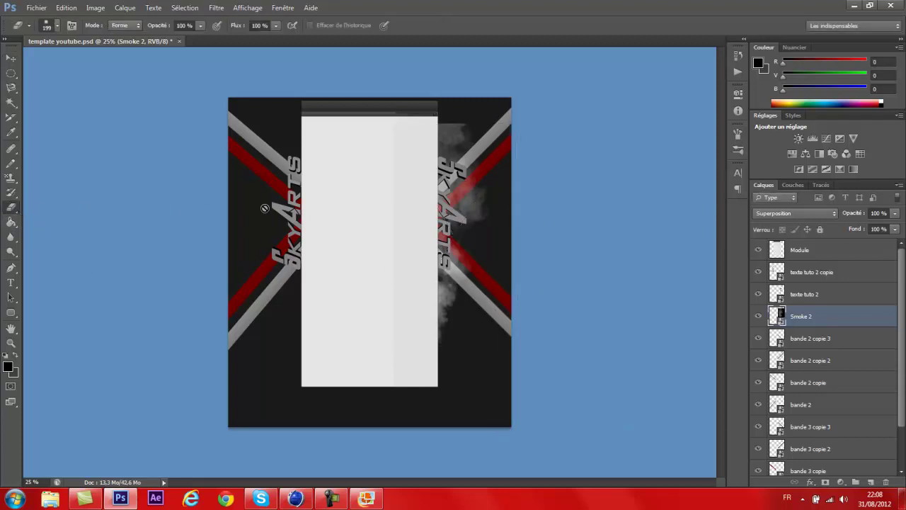
pyautogui.click(433, 196)
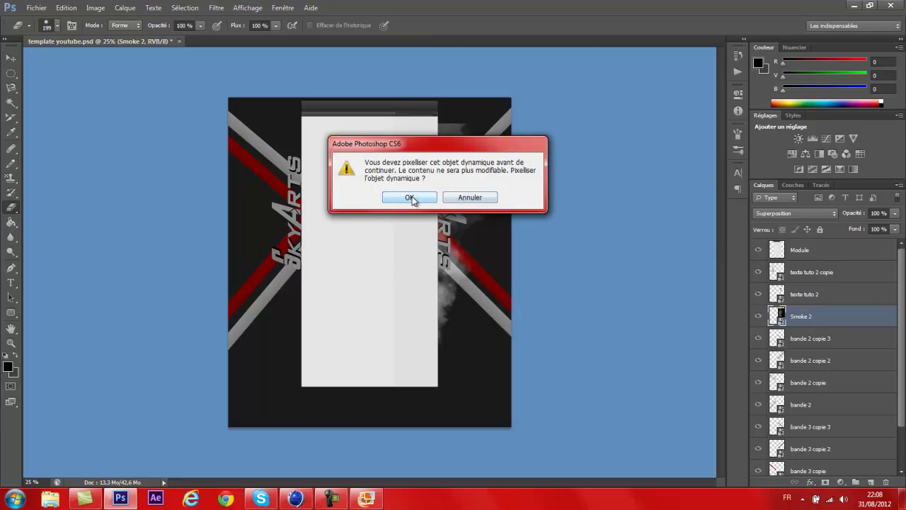
pyautogui.click(410, 198)
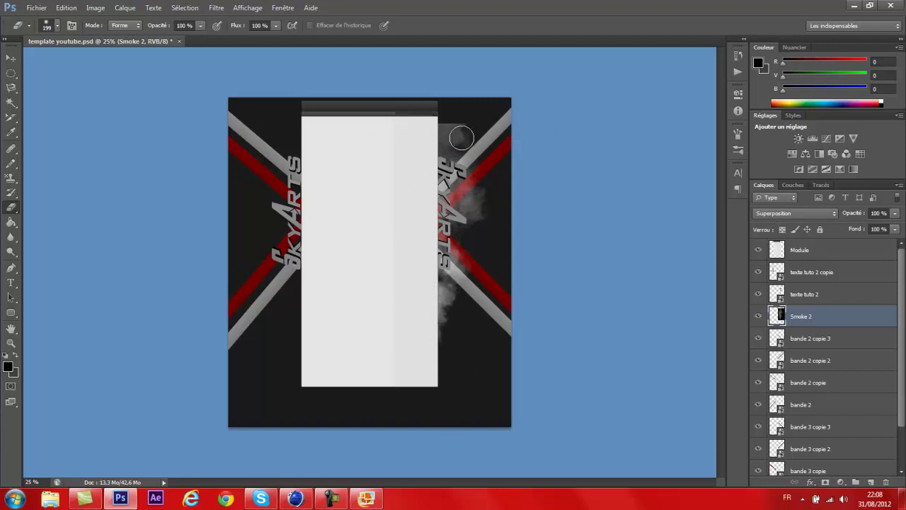
pyautogui.moveTo(436, 121); pyautogui.dragTo(468, 134)
pyautogui.rightClick(473, 334)
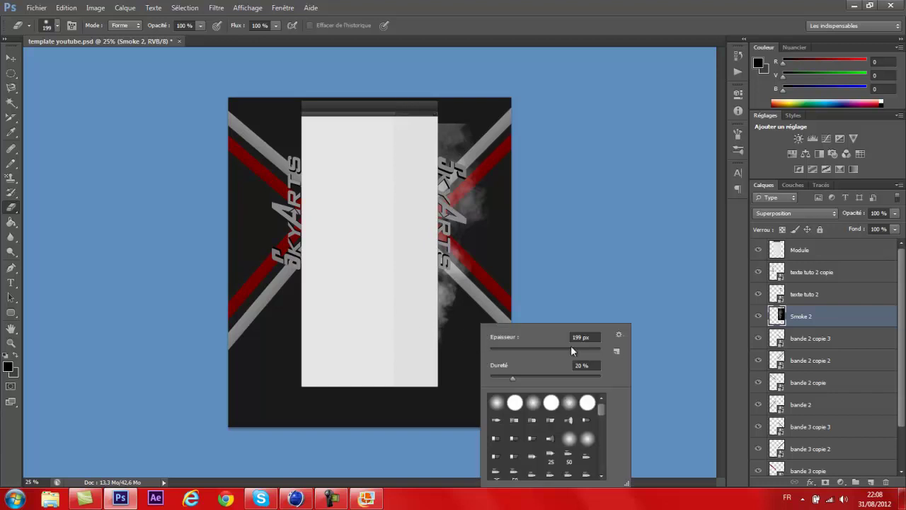
pyautogui.click(442, 351)
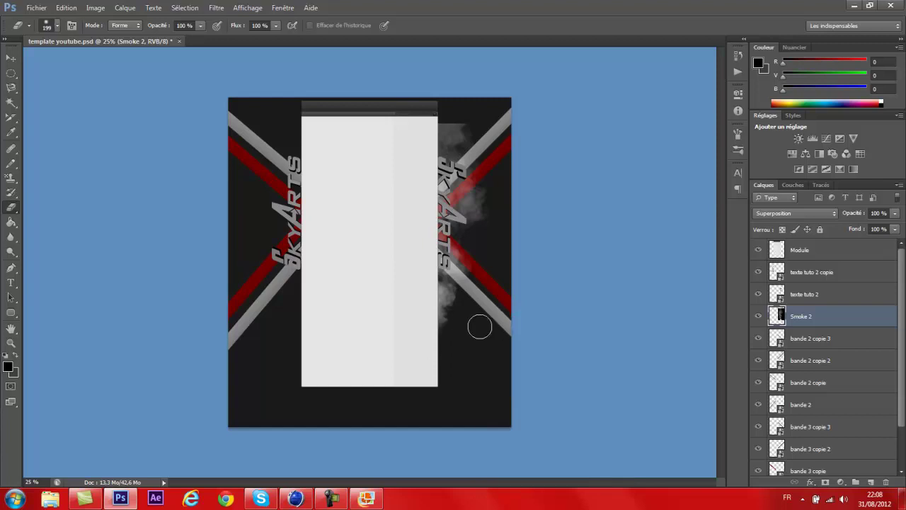
pyautogui.moveTo(442, 328)
pyautogui.mouseDown()
pyautogui.moveTo(443, 304)
pyautogui.moveTo(468, 293)
pyautogui.moveTo(446, 296)
pyautogui.moveTo(465, 291)
pyautogui.moveTo(451, 288)
pyautogui.moveTo(504, 276)
pyautogui.mouseUp()
pyautogui.moveTo(474, 142)
pyautogui.mouseDown()
pyautogui.moveTo(441, 115)
pyautogui.moveTo(497, 137)
pyautogui.moveTo(441, 127)
pyautogui.moveTo(447, 136)
pyautogui.moveTo(527, 139)
pyautogui.mouseUp()
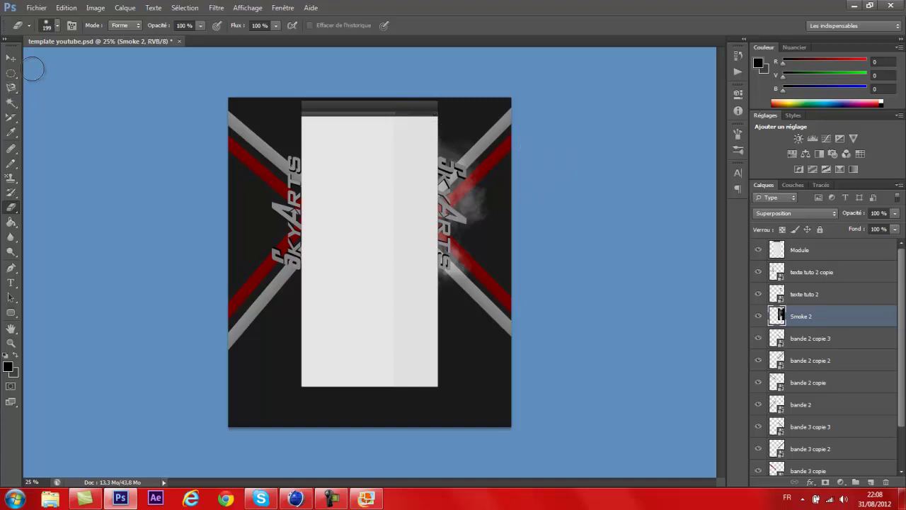
# Duplicate the Smoke 2 layer onto the left SkyArts title and start a free transform on the copy.
pyautogui.click(12, 58)
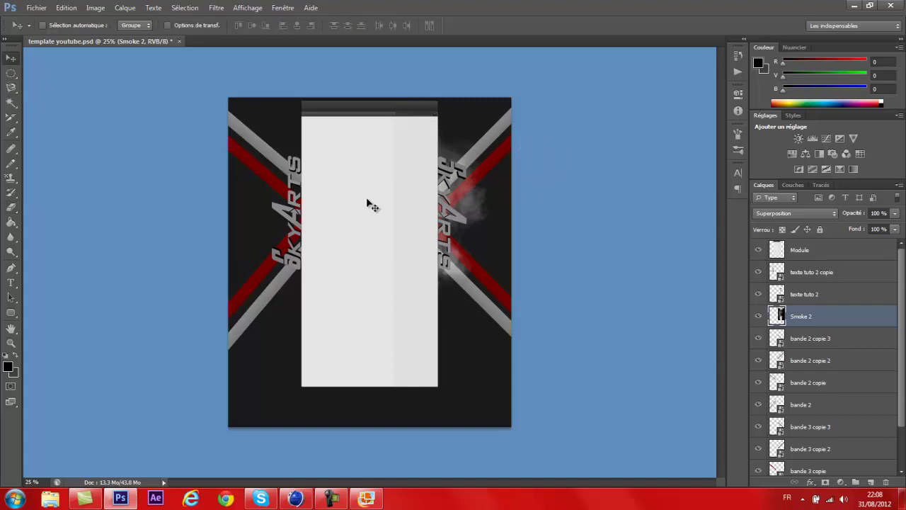
pyautogui.moveTo(453, 217); pyautogui.dragTo(317, 214)
pyautogui.rightClick(296, 208)
pyautogui.click(322, 212)
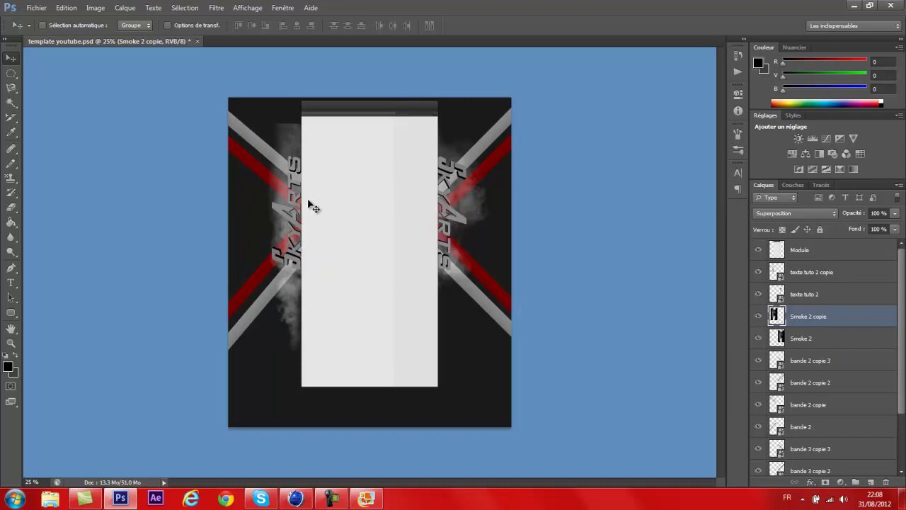
pyautogui.hotkey('ctrl', 't')
# Try a 180° rotation followed by horizontal and vertical flips on the left smoke copy.
pyautogui.rightClick(323, 191)
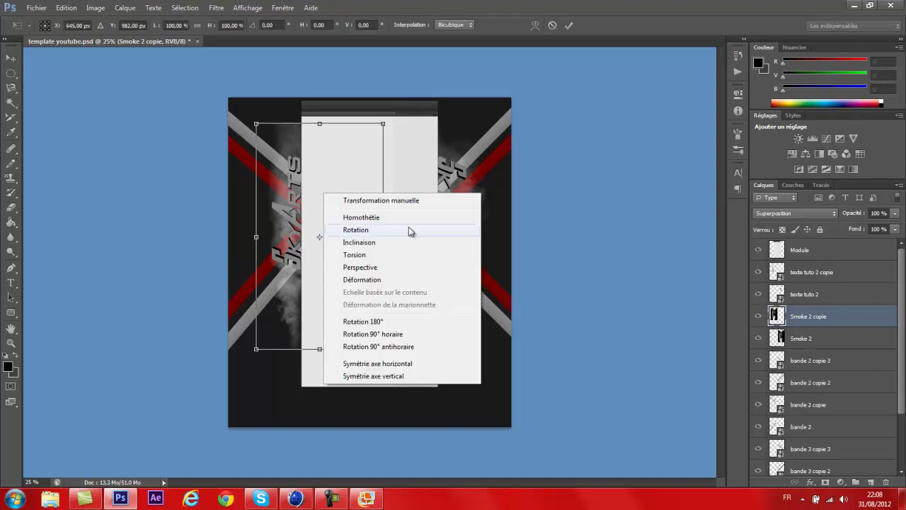
pyautogui.click(431, 317)
pyautogui.moveTo(359, 245); pyautogui.dragTo(327, 204)
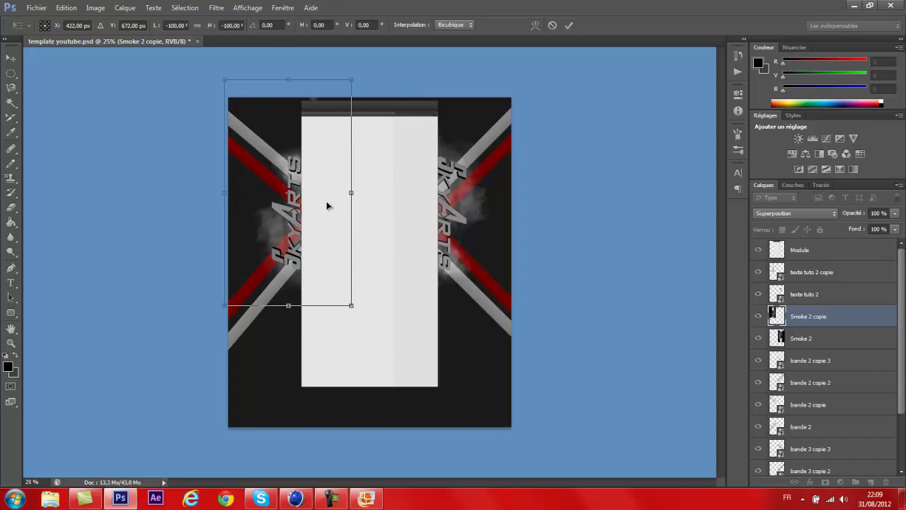
pyautogui.rightClick(327, 203)
pyautogui.click(406, 373)
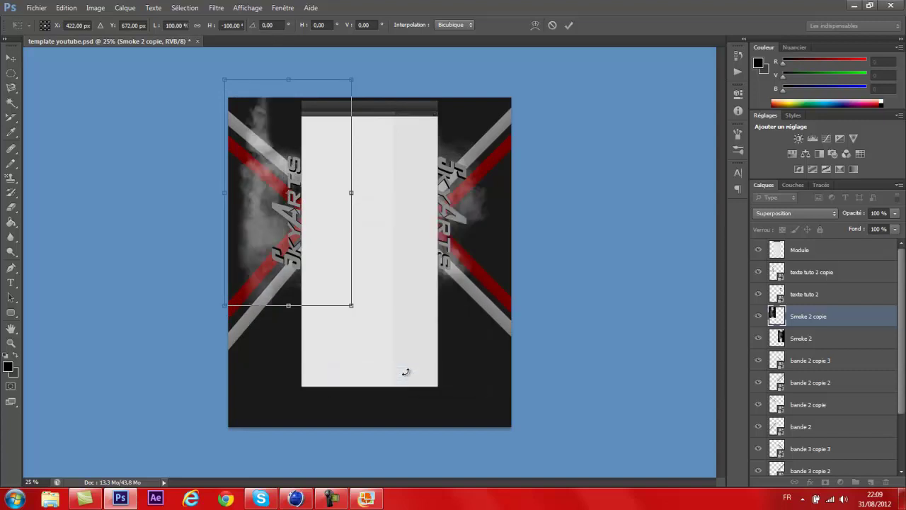
pyautogui.rightClick(329, 252)
pyautogui.click(429, 435)
# Flip the left smoke copy horizontally, align it behind the left SkyArts title and apply the transformation.
pyautogui.rightClick(346, 258)
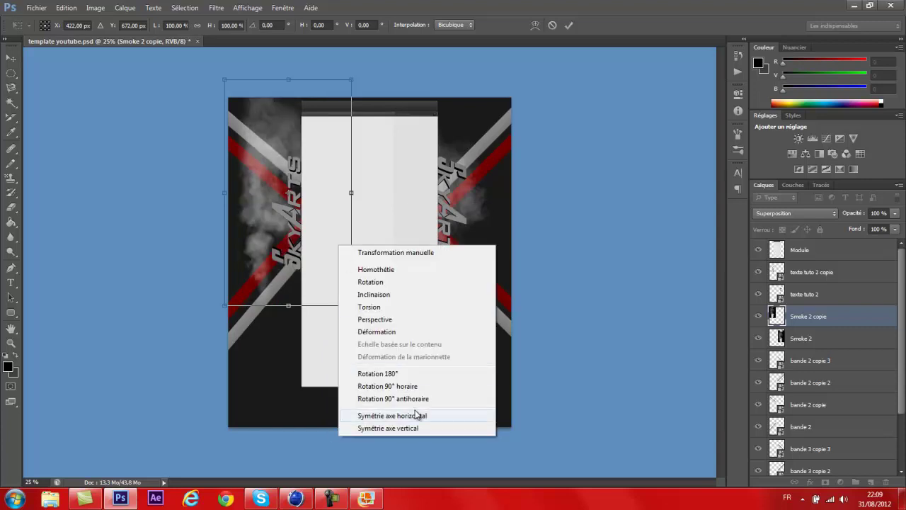
pyautogui.click(417, 410)
pyautogui.moveTo(325, 230); pyautogui.dragTo(328, 273)
pyautogui.rightClick(322, 255)
pyautogui.click(305, 205)
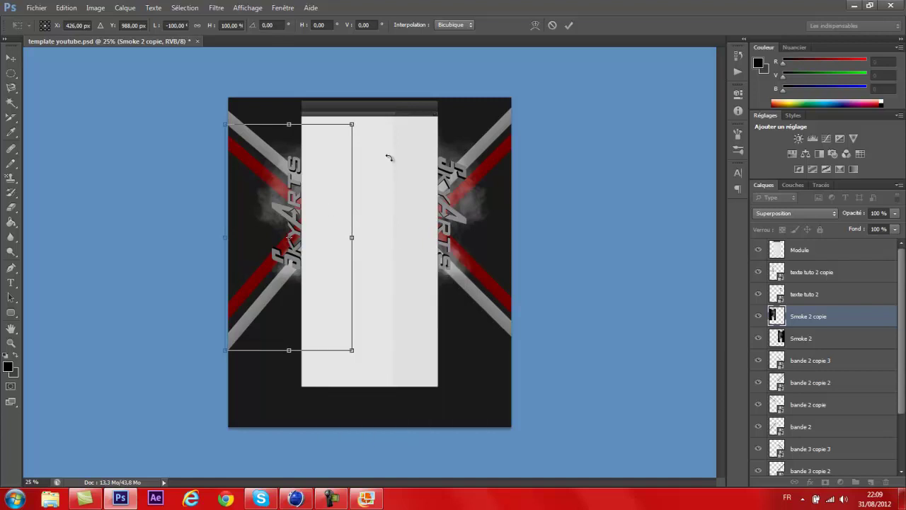
pyautogui.press('Return')
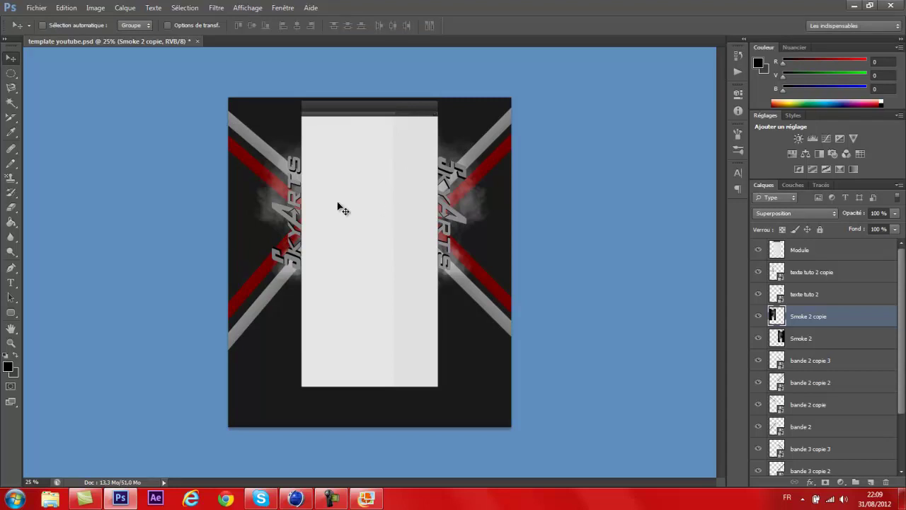
# Place the "wood" texture from the Wood folder of "pack gfx" and set its blend mode to Superposition.
pyautogui.click(37, 8)
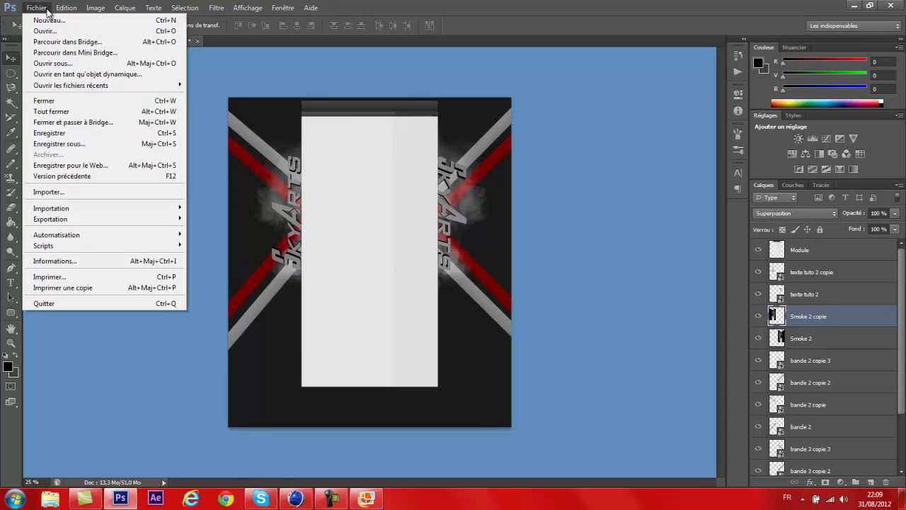
pyautogui.click(144, 194)
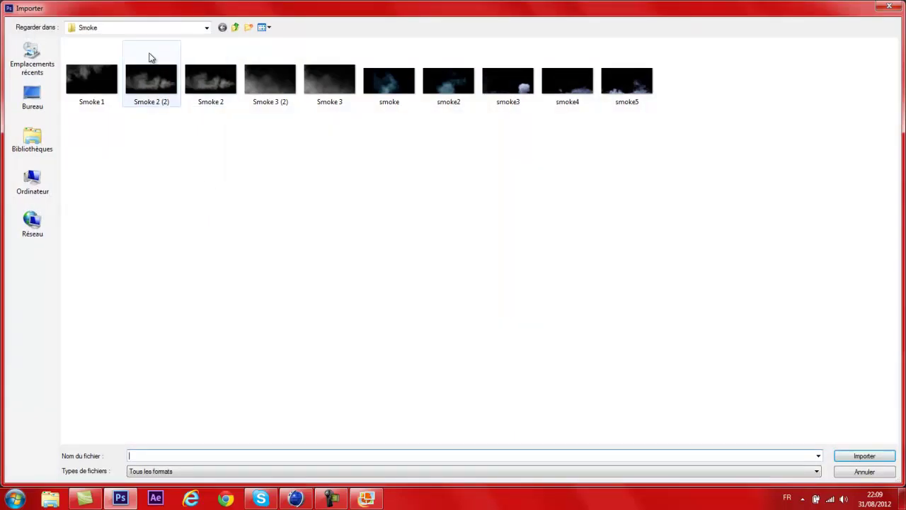
pyautogui.click(236, 28)
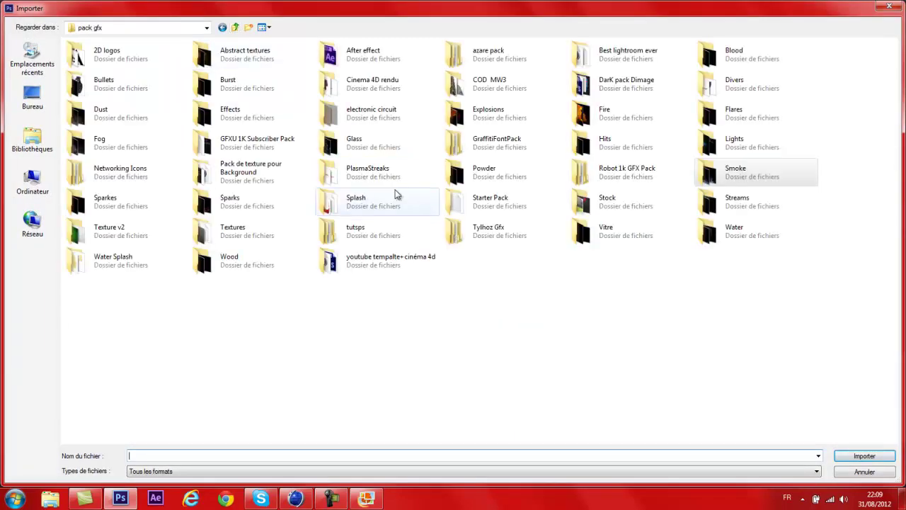
pyautogui.doubleClick(264, 271)
pyautogui.doubleClick(162, 85)
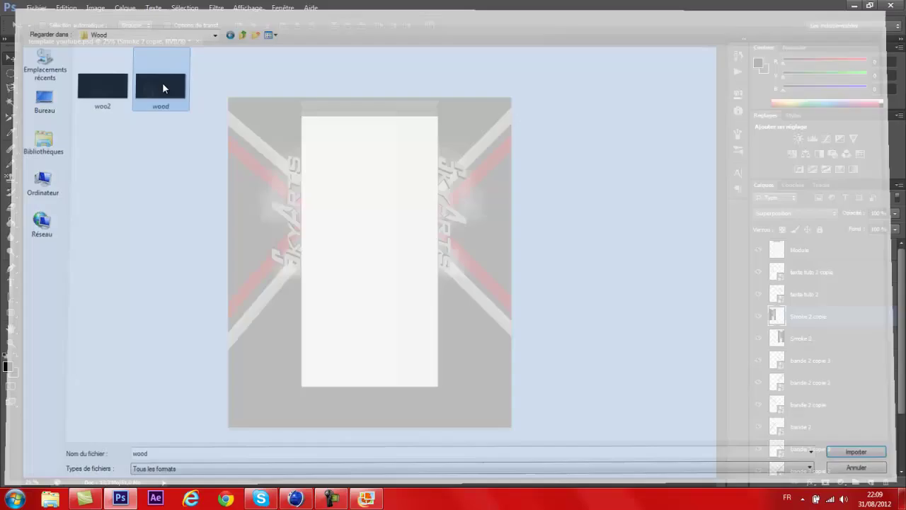
pyautogui.moveTo(425, 280); pyautogui.dragTo(355, 306)
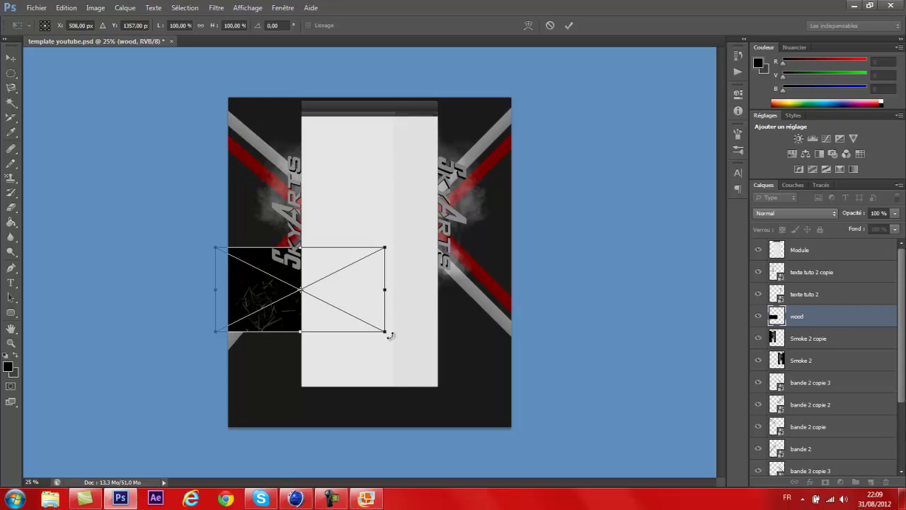
pyautogui.click(765, 212)
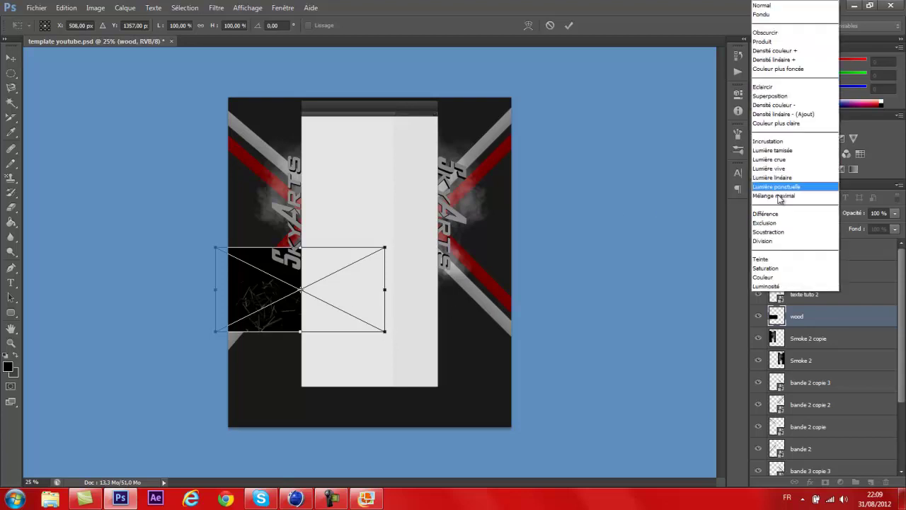
pyautogui.click(792, 116)
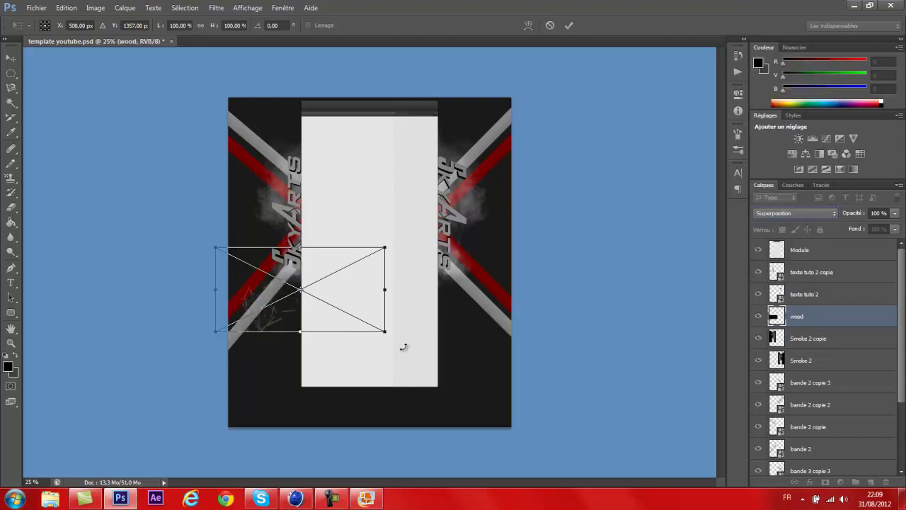
# Rotate the wood texture 90° clockwise, move it over the right SkyArts title and confirm the placement.
pyautogui.rightClick(353, 311)
pyautogui.click(427, 435)
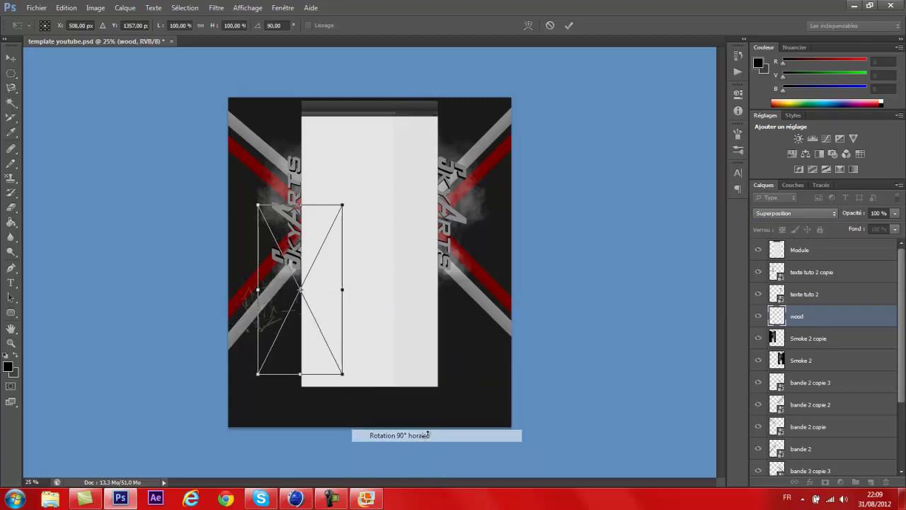
pyautogui.moveTo(320, 303); pyautogui.dragTo(479, 273)
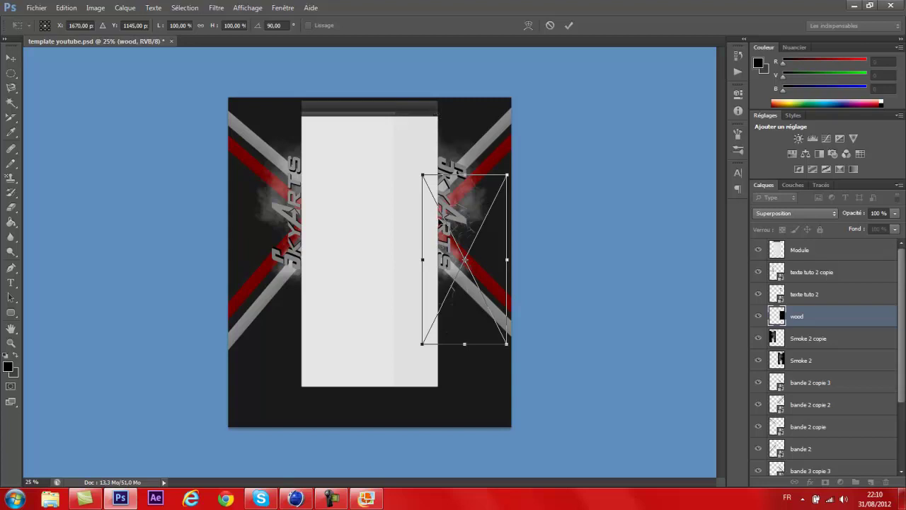
pyautogui.rightClick(462, 236)
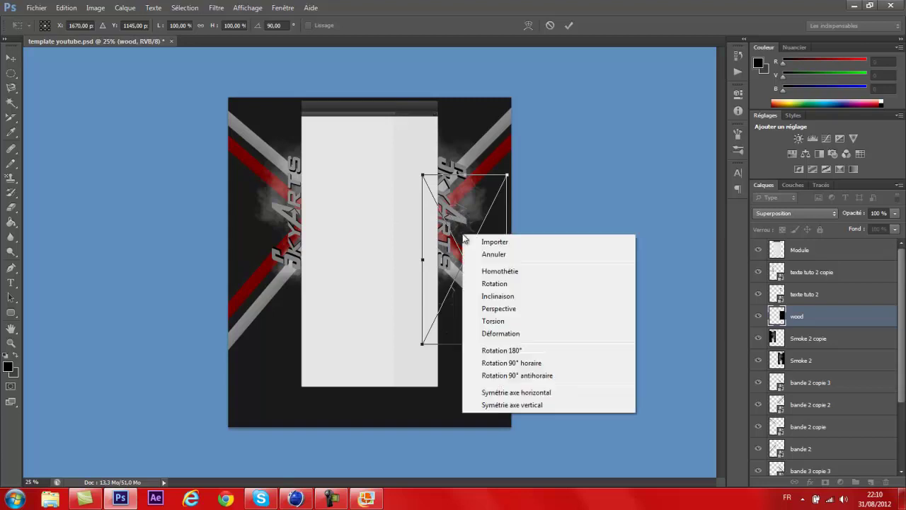
pyautogui.click(518, 248)
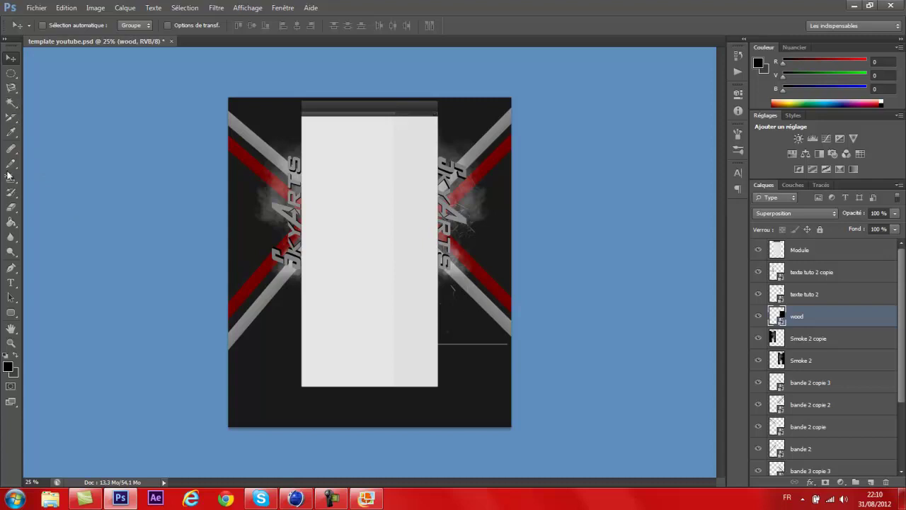
# Rasterize the wood layer and erase the stray horizontal line along its lower edge.
pyautogui.click(15, 207)
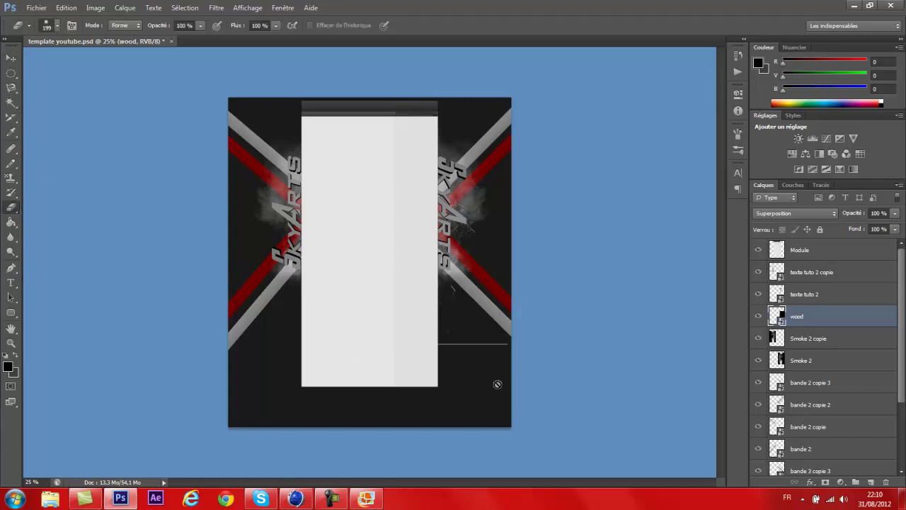
pyautogui.click(439, 257)
pyautogui.click(409, 199)
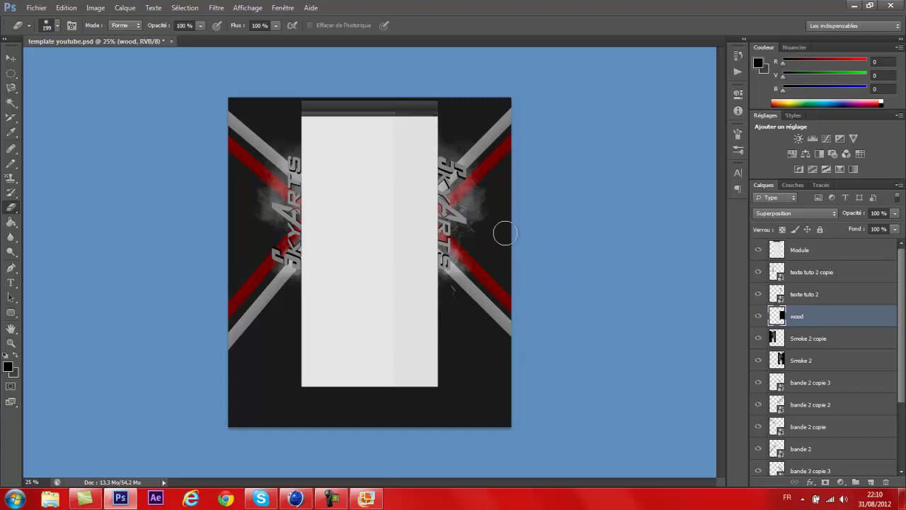
# Apply a color balance to the wood layer with the midtones shifted fully from cyan towards red.
pyautogui.click(95, 7)
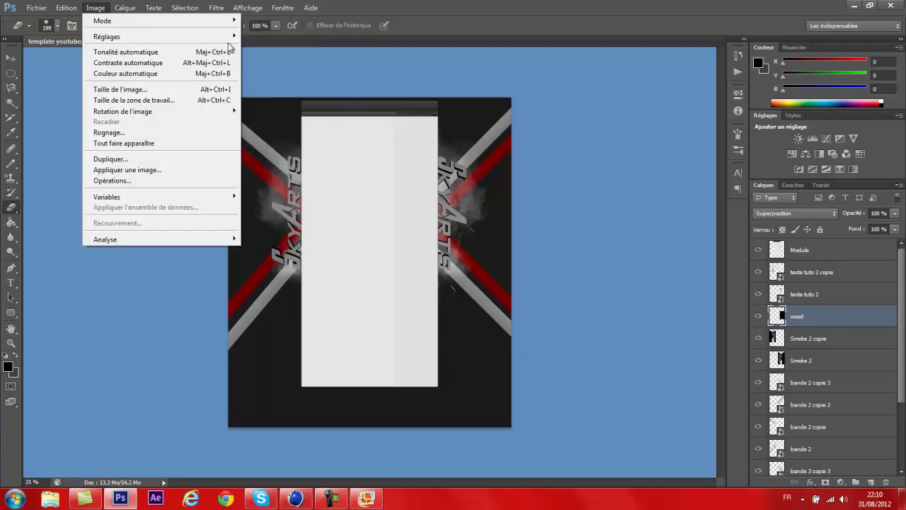
pyautogui.moveTo(236, 39)
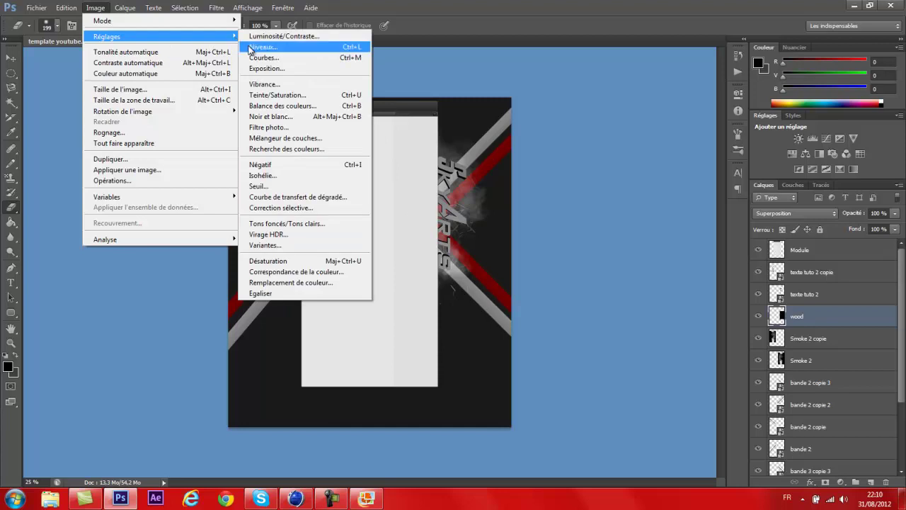
pyautogui.click(304, 106)
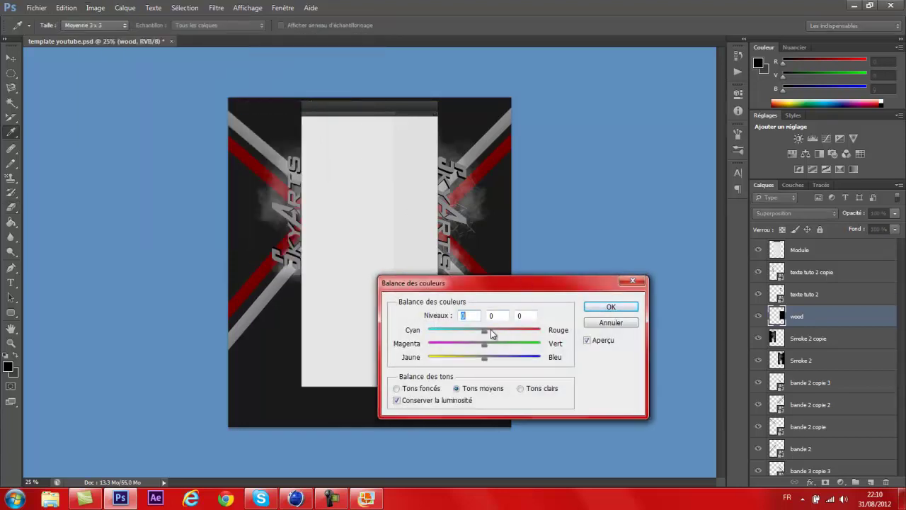
pyautogui.moveTo(486, 330); pyautogui.dragTo(566, 330)
pyautogui.click(610, 307)
pyautogui.press('e')
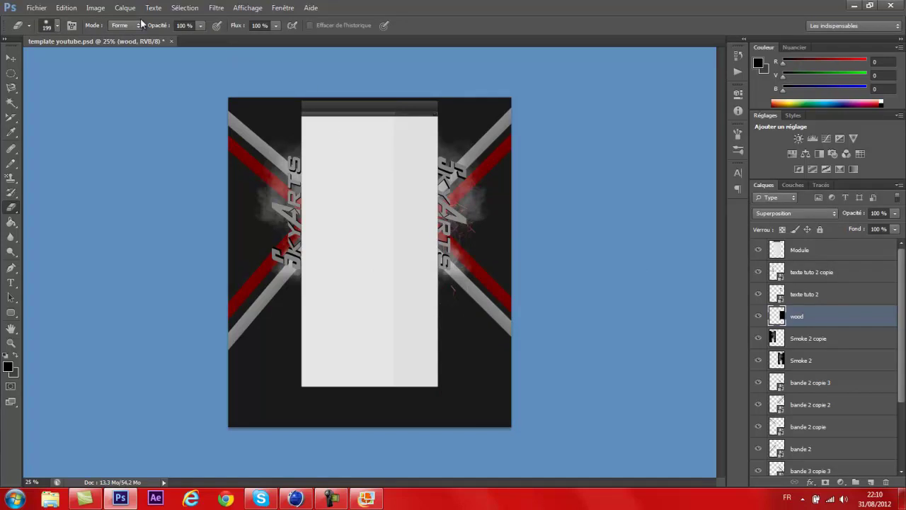
# Raise the wood layer's saturation to +100 with a Hue/Saturation (Teinte/Saturation) adjustment.
pyautogui.click(99, 9)
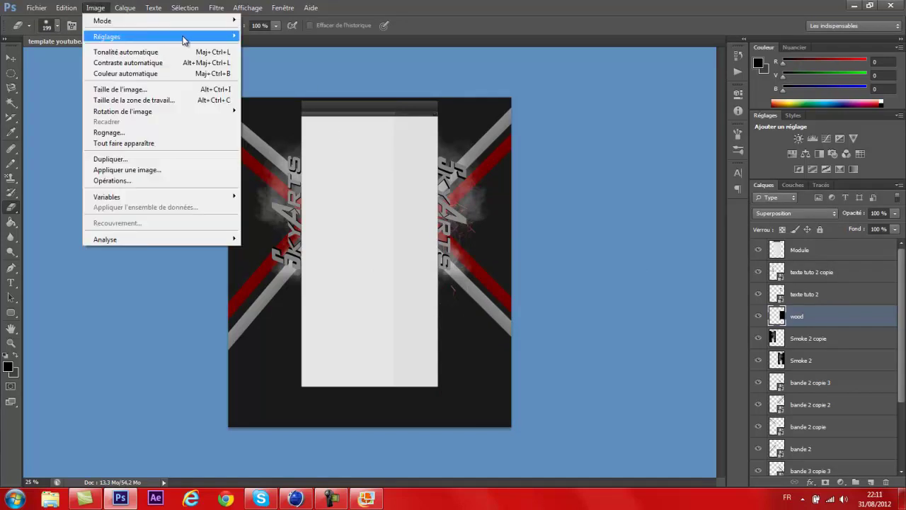
pyautogui.moveTo(175, 36)
pyautogui.click(306, 95)
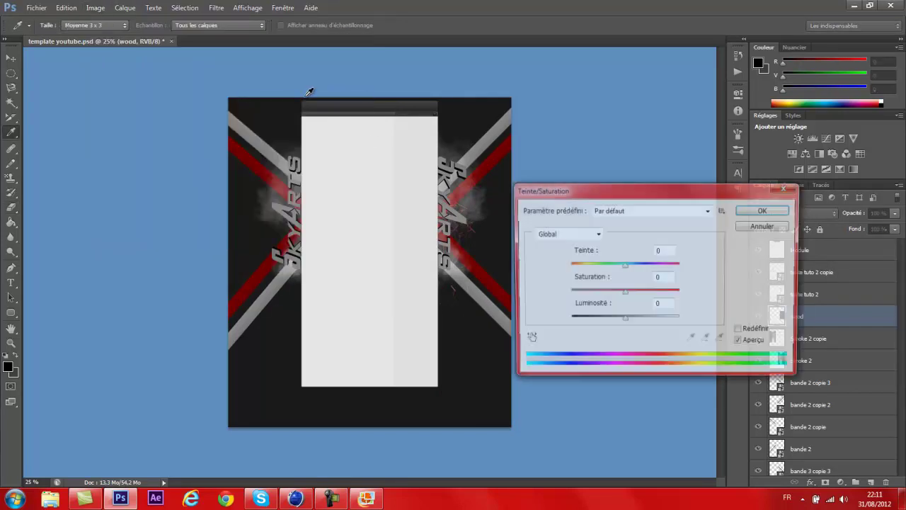
pyautogui.moveTo(623, 293); pyautogui.dragTo(671, 294)
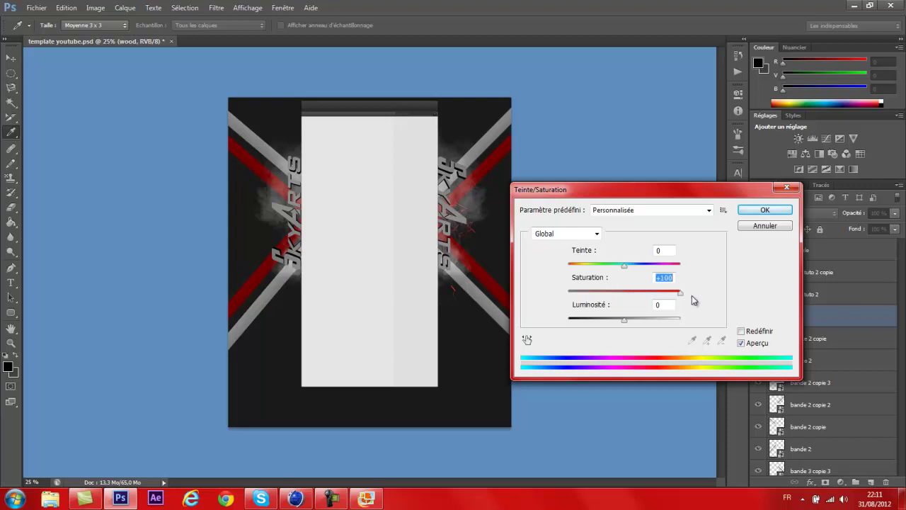
pyautogui.click(764, 209)
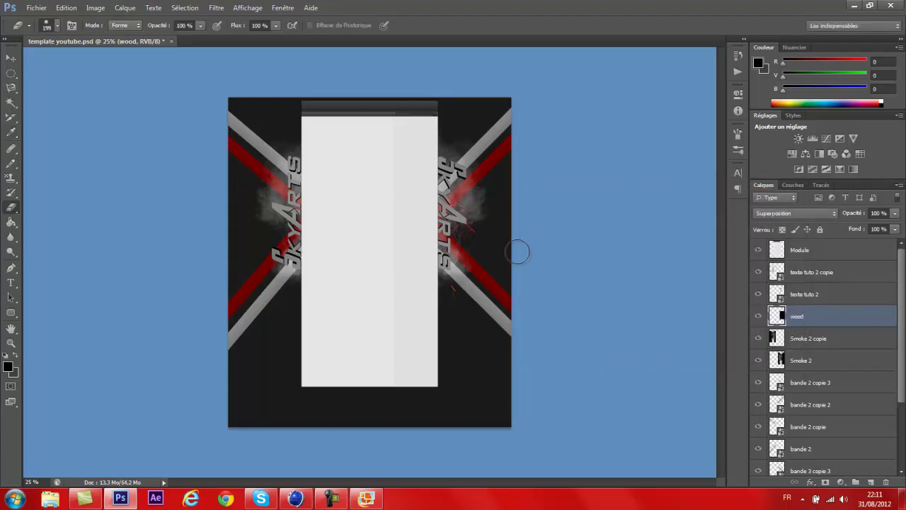
# Duplicate the red wood debris from the right SkyArts title onto the left SkyArts title.
pyautogui.click(14, 60)
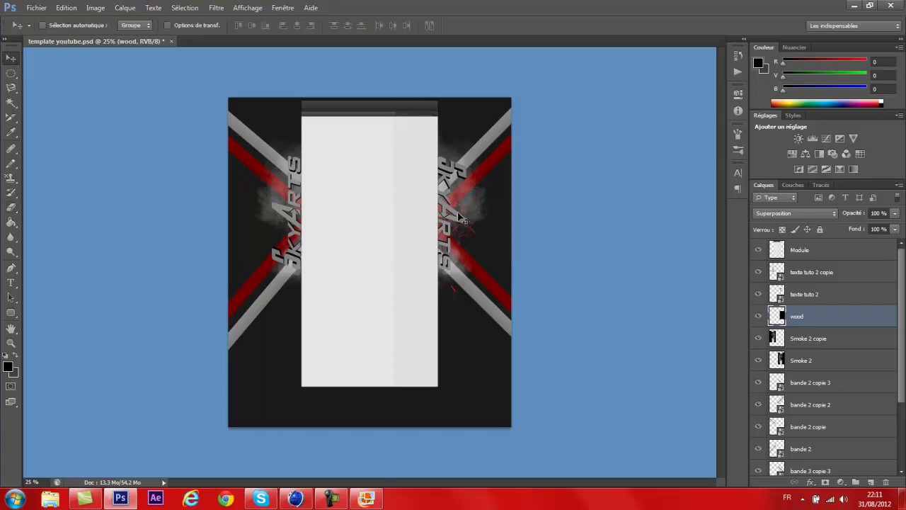
pyautogui.moveTo(459, 219); pyautogui.dragTo(459, 221)
pyautogui.moveTo(459, 229); pyautogui.dragTo(302, 235)
pyautogui.rightClick(303, 235)
pyautogui.click(305, 236)
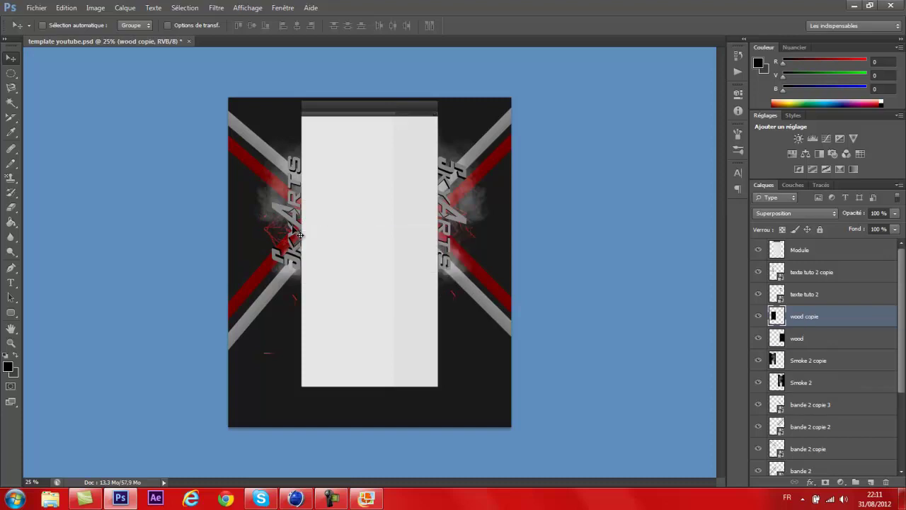
# Mirror the wood copy horizontally, tilt it about -1.09°, position it over the left SkyArts title and confirm the transformation.
pyautogui.hotkey('ctrl', 't')
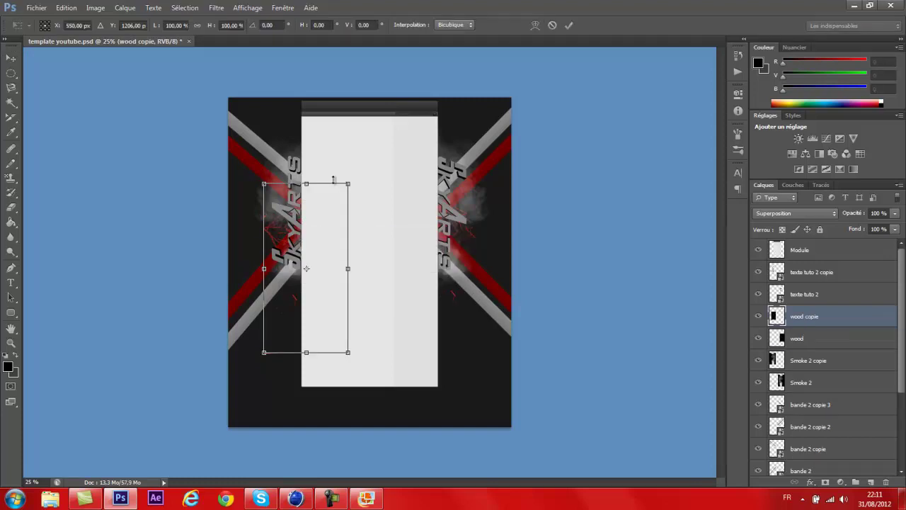
pyautogui.rightClick(304, 209)
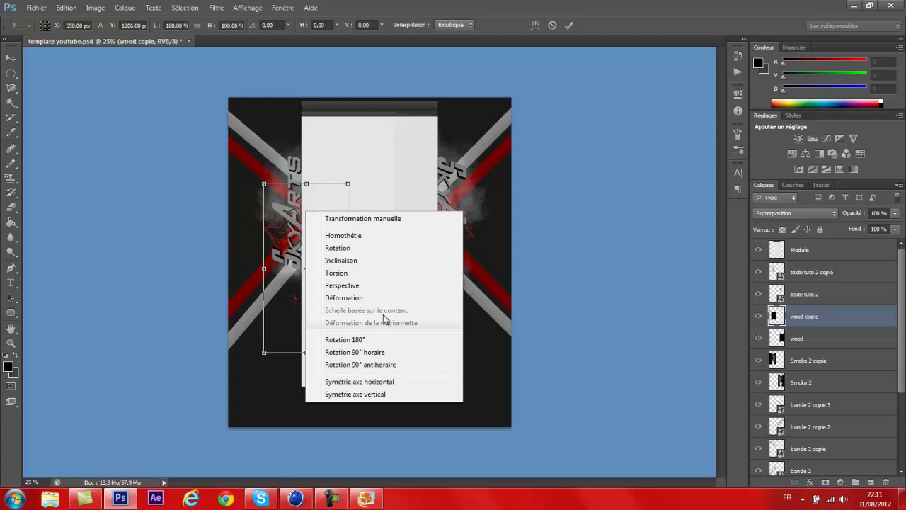
pyautogui.click(391, 381)
pyautogui.moveTo(330, 264); pyautogui.dragTo(308, 216)
pyautogui.rightClick(307, 235)
pyautogui.click(376, 366)
pyautogui.moveTo(337, 306); pyautogui.dragTo(226, 107)
pyautogui.moveTo(311, 222); pyautogui.dragTo(309, 266)
pyautogui.moveTo(309, 267)
pyautogui.mouseDown()
pyautogui.moveTo(299, 261)
pyautogui.moveTo(306, 270)
pyautogui.mouseUp()
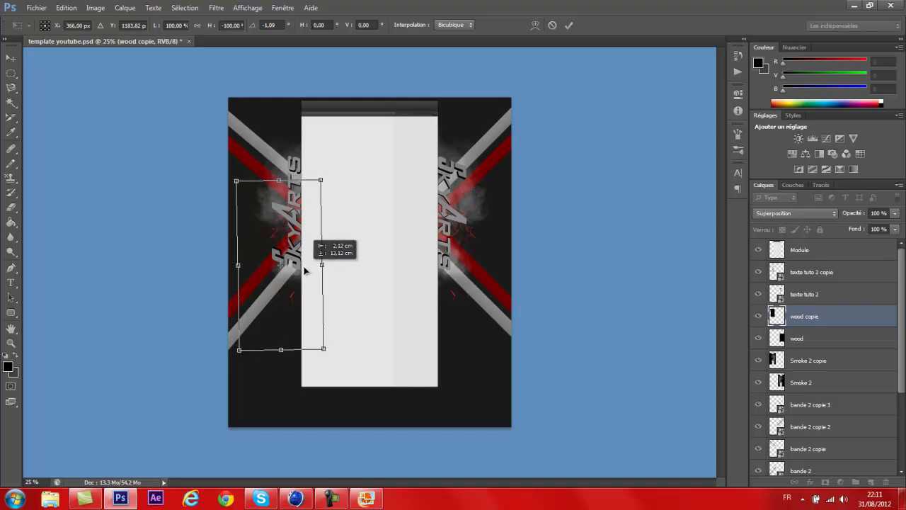
pyautogui.moveTo(305, 270); pyautogui.dragTo(305, 264)
pyautogui.rightClick(306, 262)
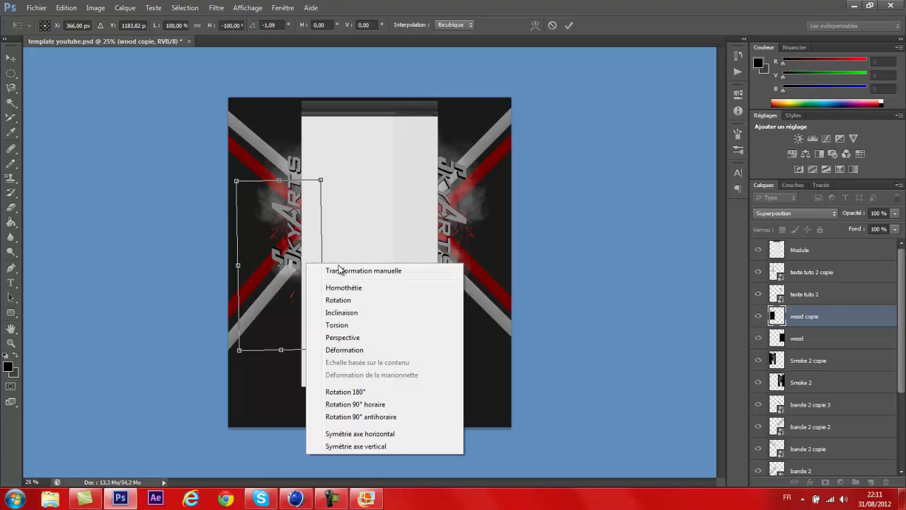
pyautogui.press('Escape')
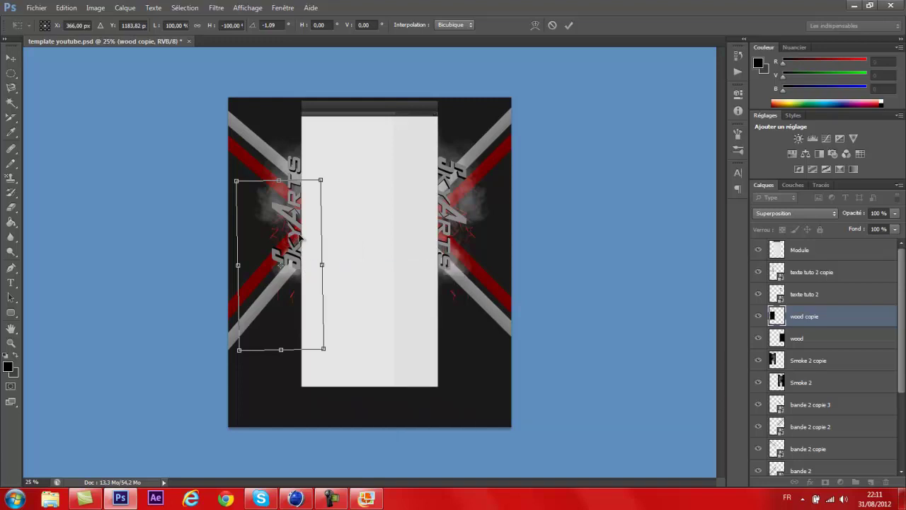
pyautogui.press('Return')
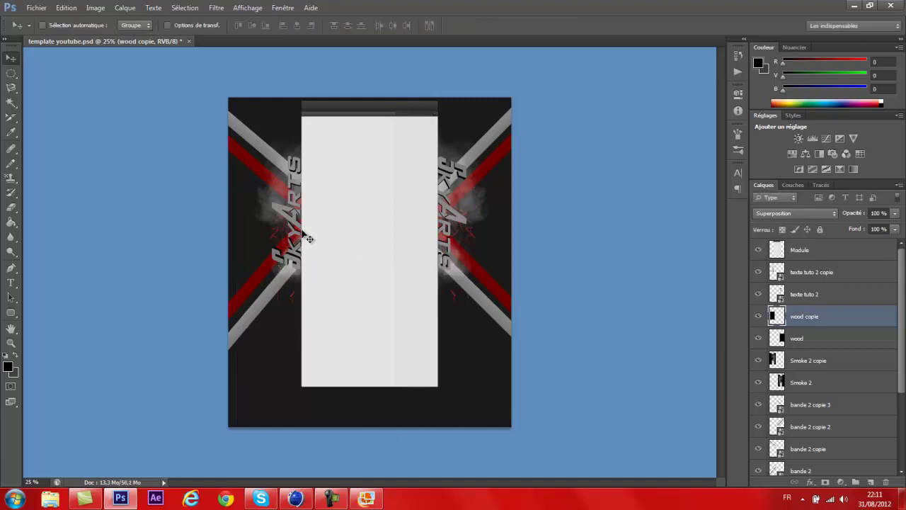
# Place the "Burst 1" image from the Sparkes folder of "pack gfx" and set its blend mode to Superposition.
pyautogui.click(36, 8)
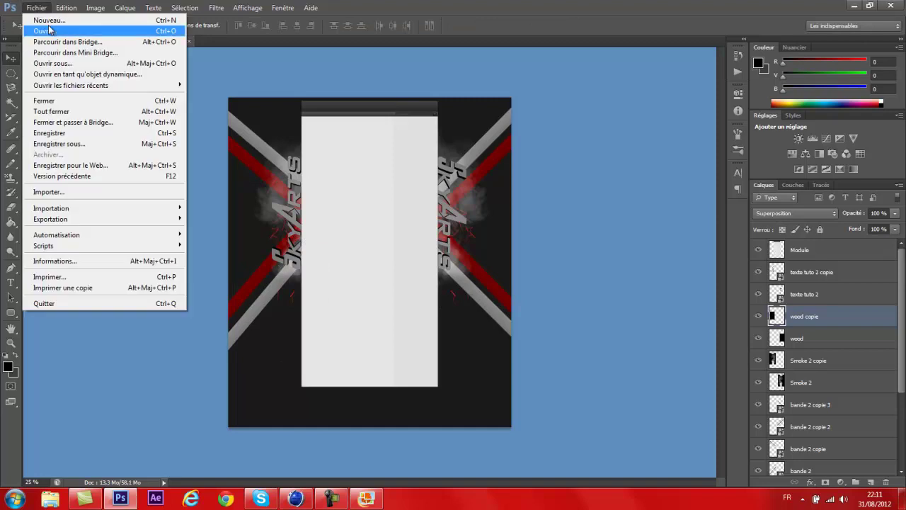
pyautogui.click(101, 195)
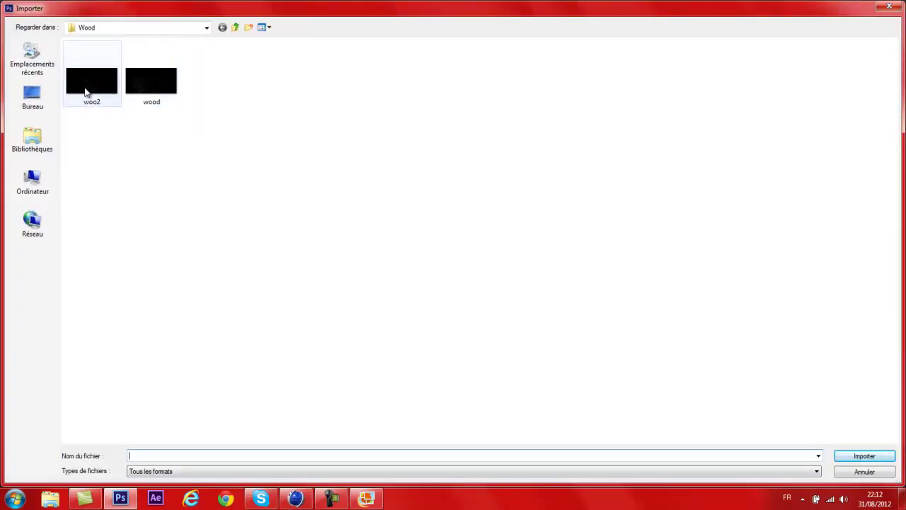
pyautogui.click(235, 29)
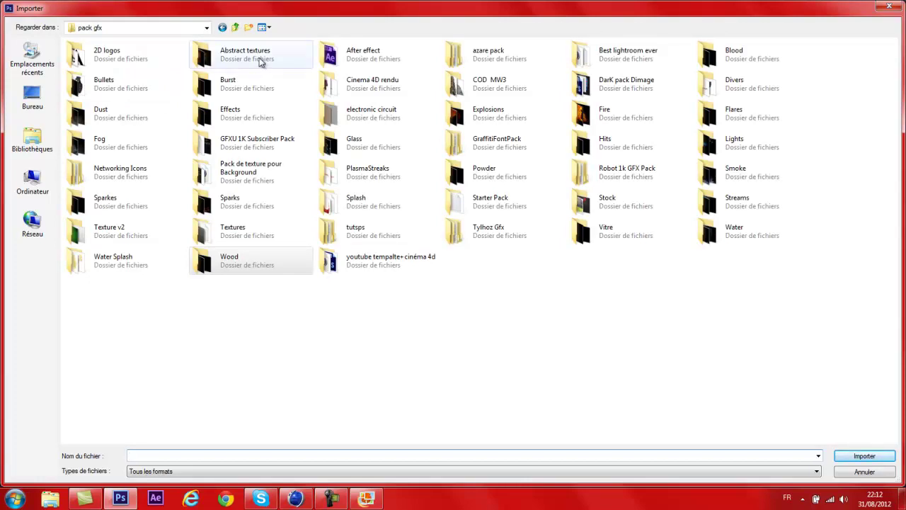
pyautogui.doubleClick(153, 204)
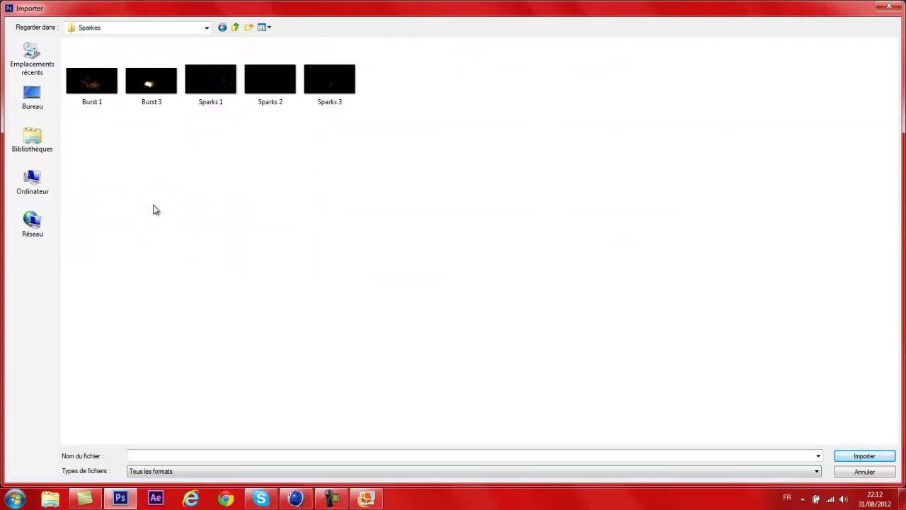
pyautogui.click(223, 28)
pyautogui.doubleClick(254, 211)
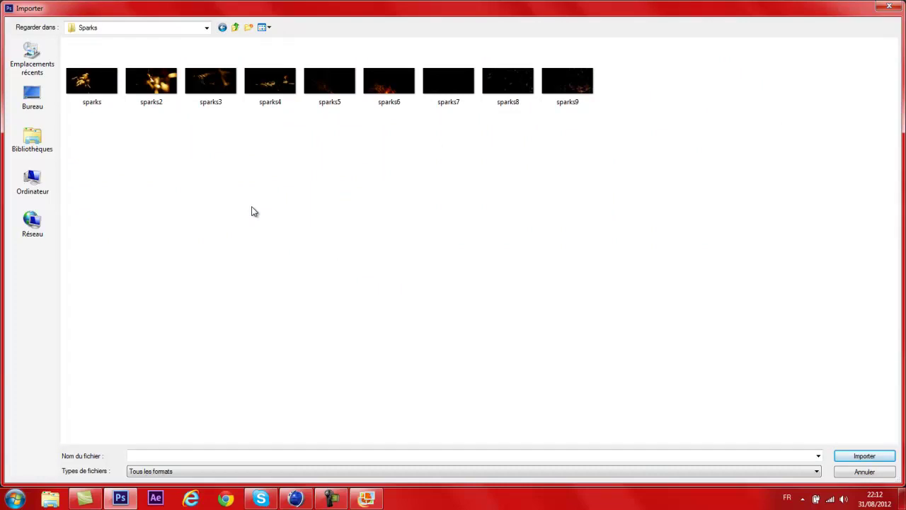
pyautogui.click(222, 28)
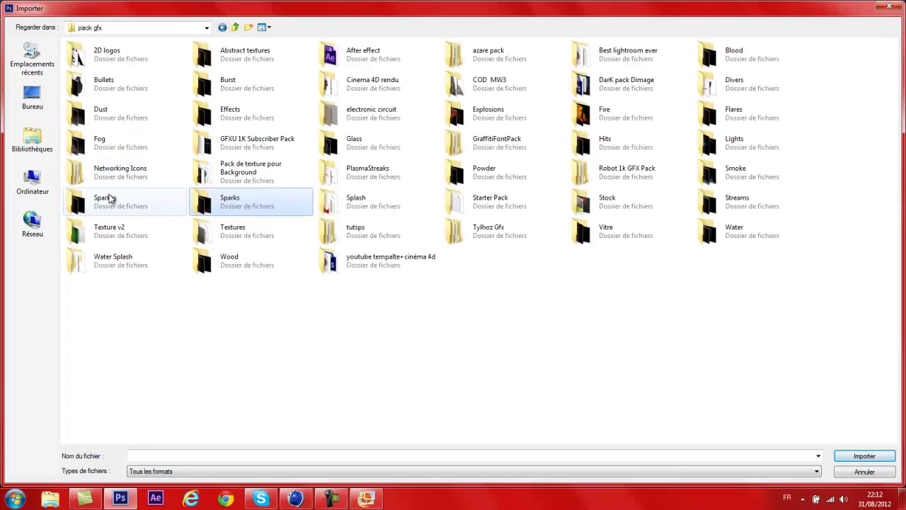
pyautogui.doubleClick(112, 200)
pyautogui.doubleClick(92, 88)
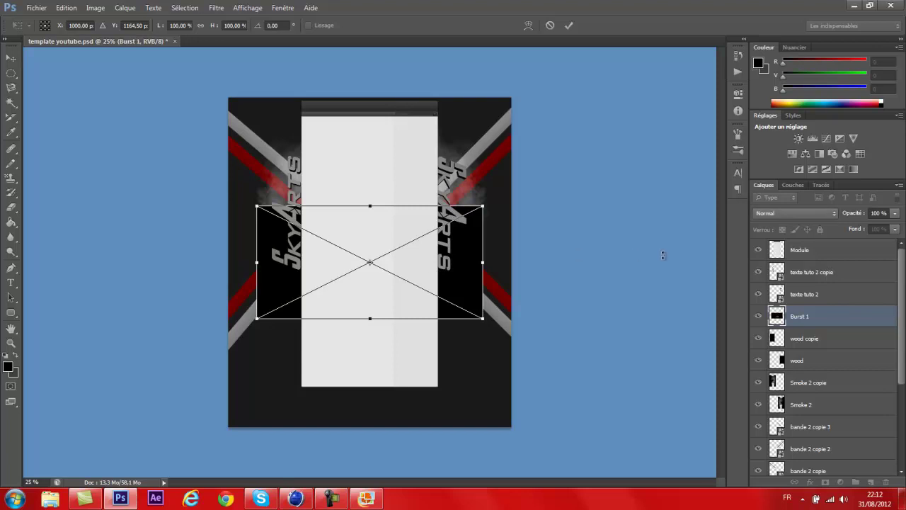
pyautogui.click(782, 215)
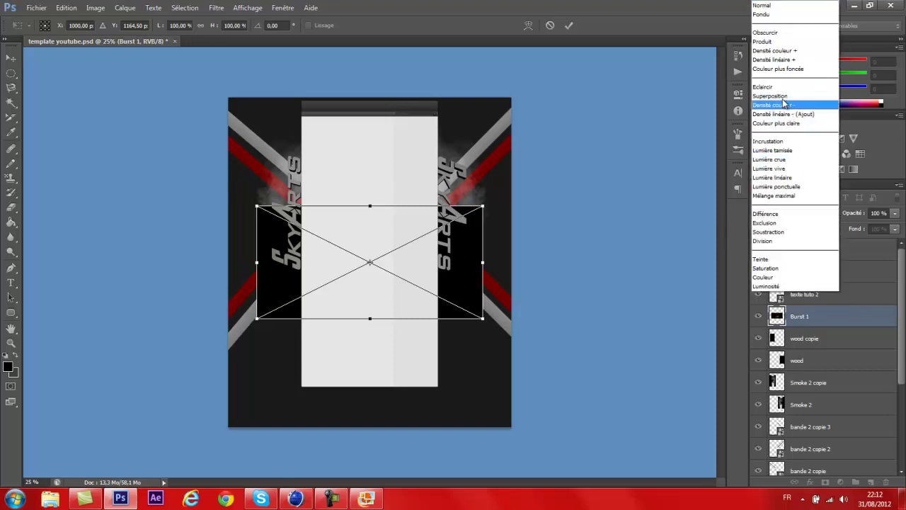
pyautogui.click(769, 95)
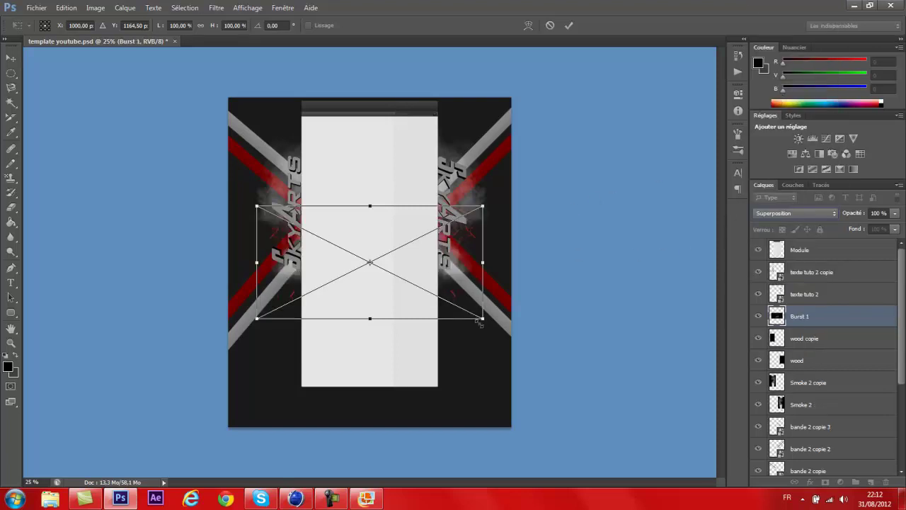
# Rotate the Burst 1 image 90° clockwise, move it over the upper part of the right SkyArts title and confirm the placement.
pyautogui.rightClick(446, 269)
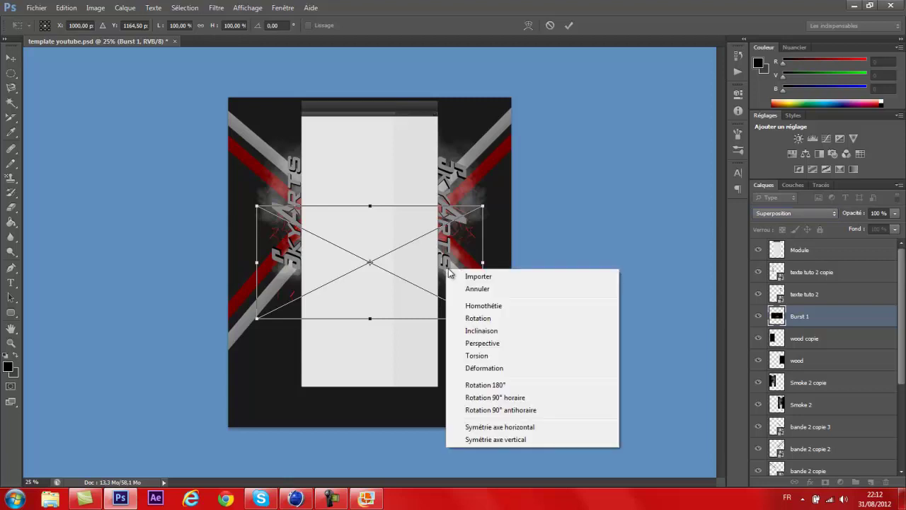
pyautogui.click(504, 401)
pyautogui.moveTo(409, 269); pyautogui.dragTo(478, 172)
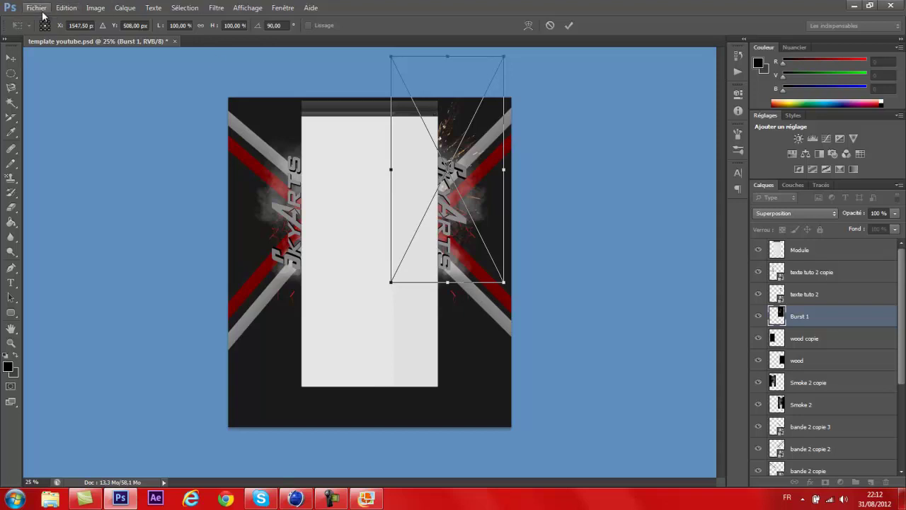
pyautogui.rightClick(488, 172)
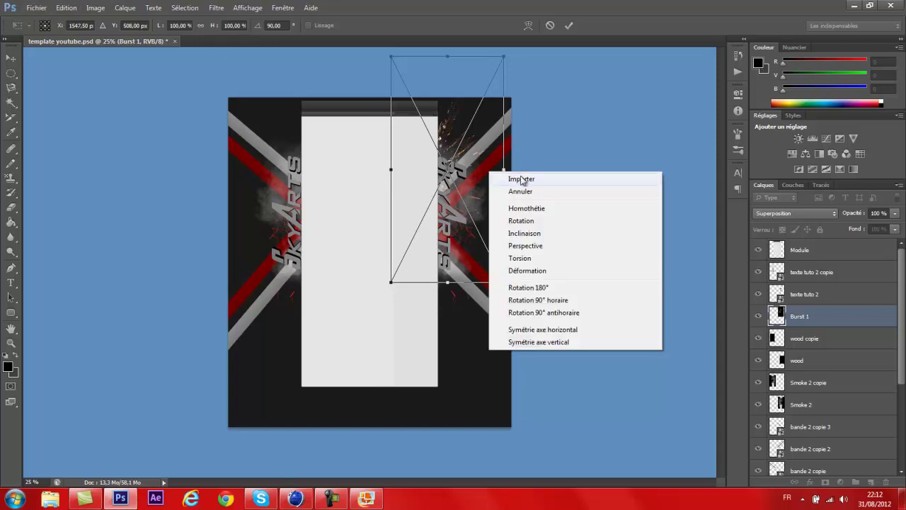
pyautogui.click(522, 179)
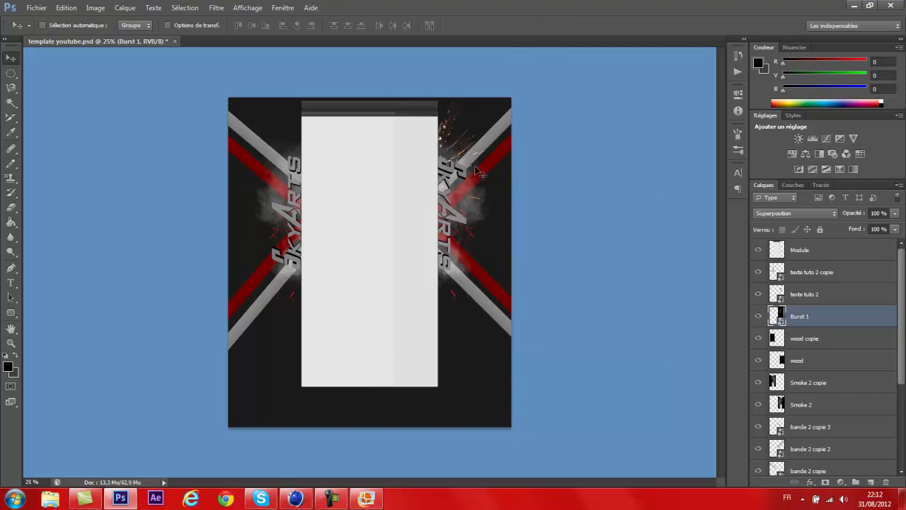
# Rasterize the Burst 1 layer and erase the stray traces along its outer edge beside the right SkyArts title.
pyautogui.click(15, 211)
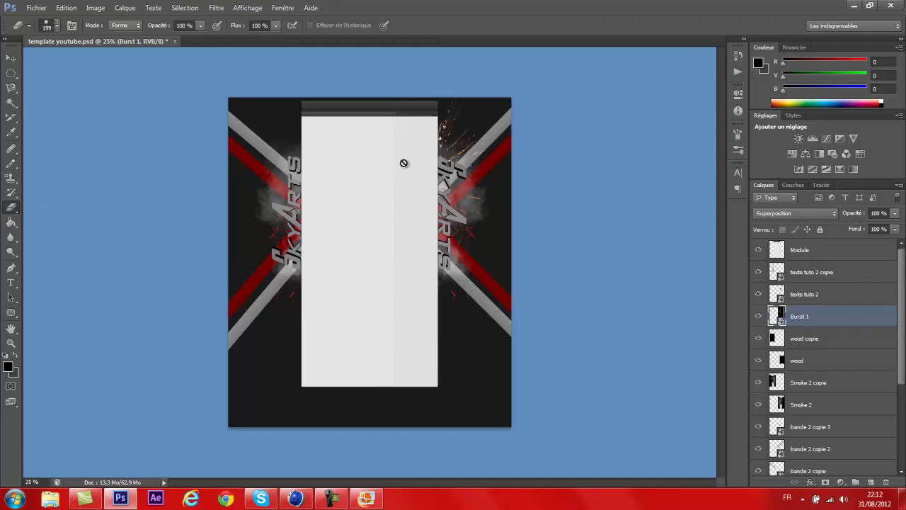
pyautogui.rightClick(816, 316)
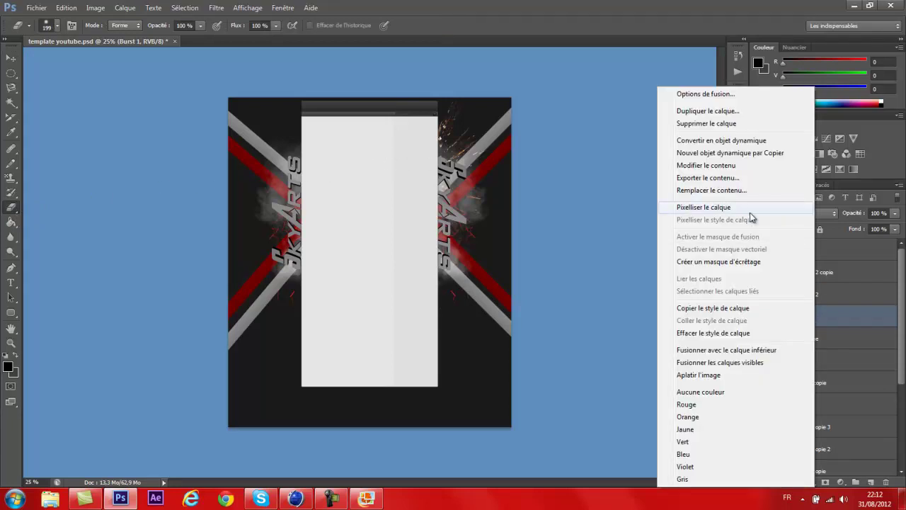
pyautogui.click(753, 209)
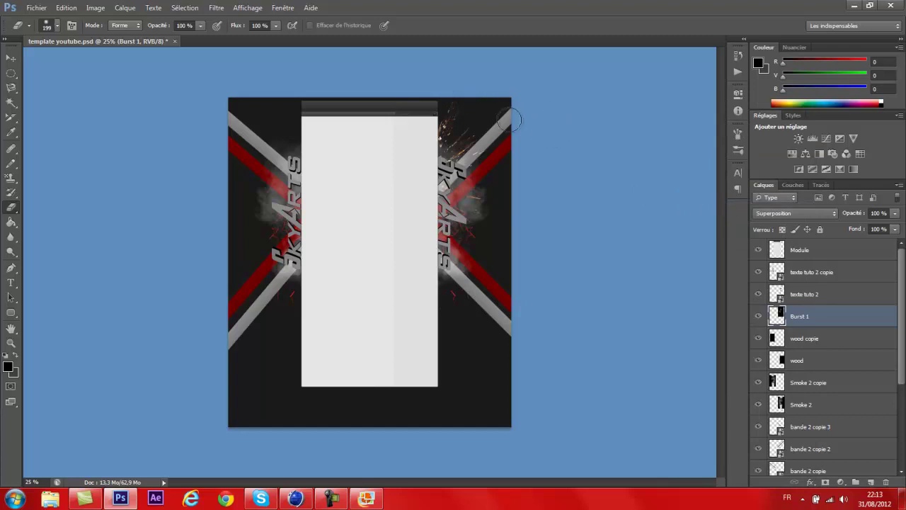
pyautogui.hotkey('ctrl', '+')
pyautogui.hotkey('ctrl', '+')
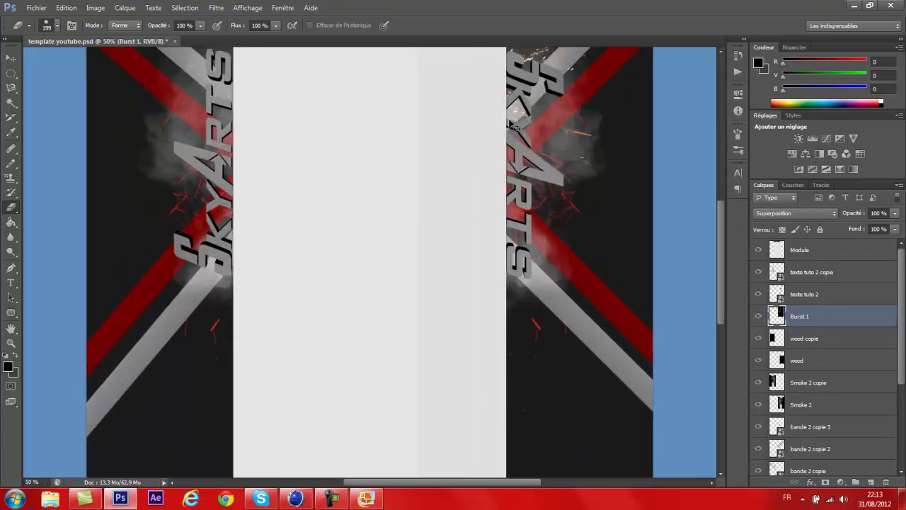
pyautogui.scroll(5, 505, 118)
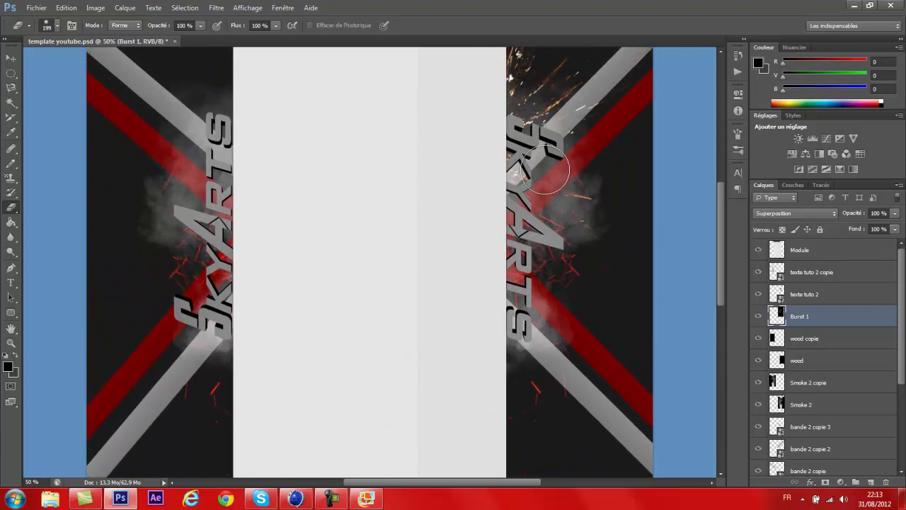
pyautogui.scroll(2, 545, 169)
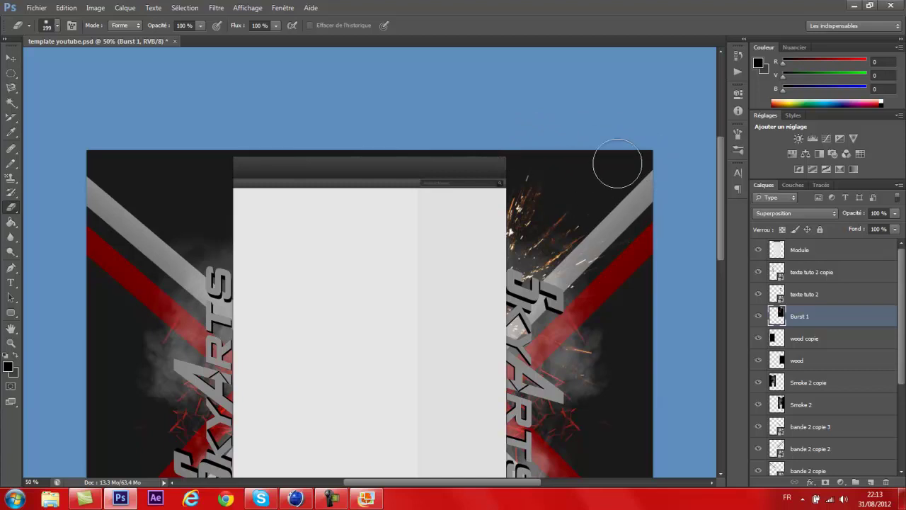
pyautogui.scroll(-2, 616, 159)
pyautogui.scroll(-1, 605, 165)
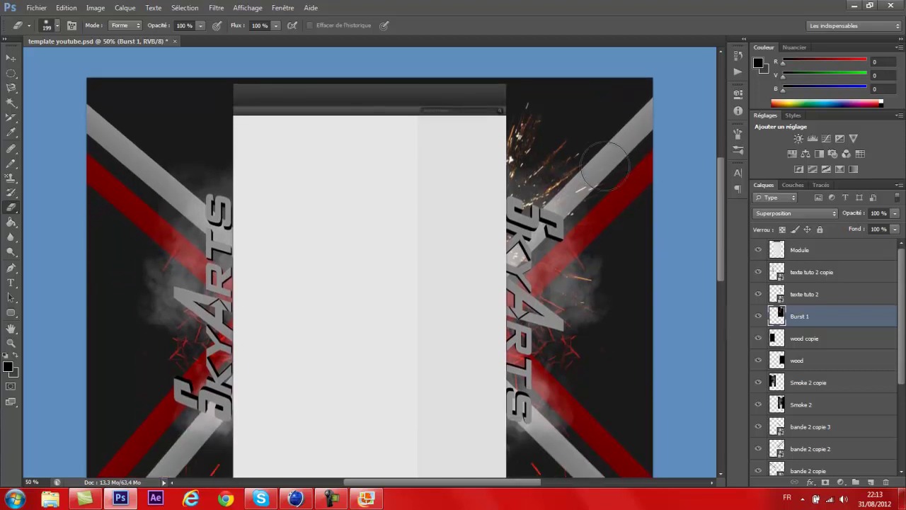
pyautogui.moveTo(602, 285); pyautogui.dragTo(637, 297)
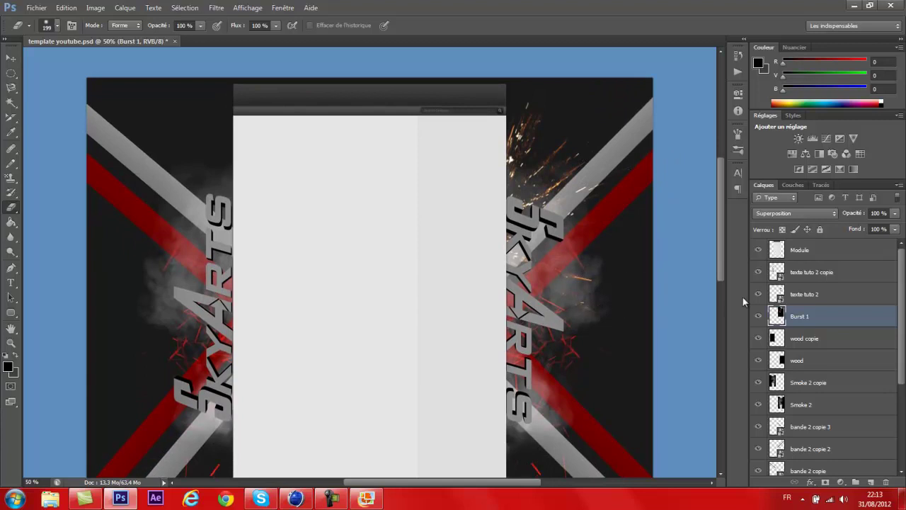
# Desaturate the Burst 1 sparks by setting Saturation to -100 in the Hue/Saturation adjustment.
pyautogui.click(97, 8)
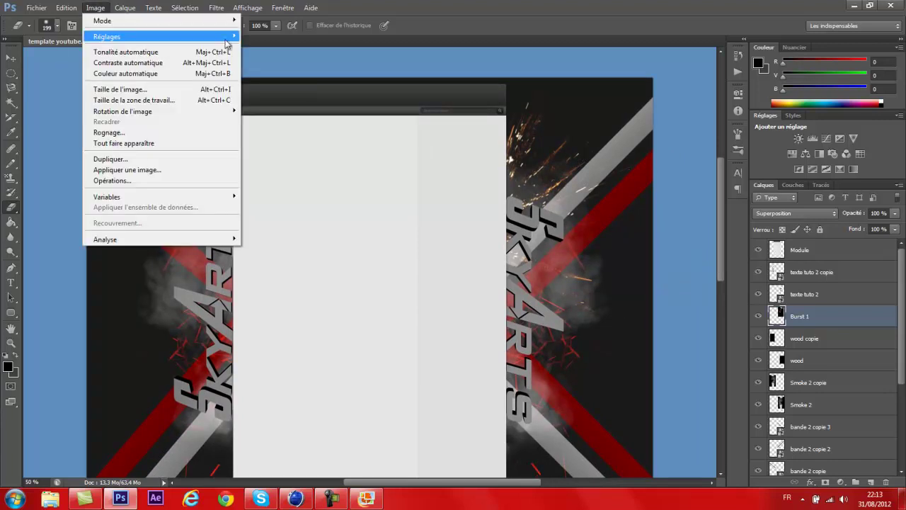
pyautogui.moveTo(226, 44)
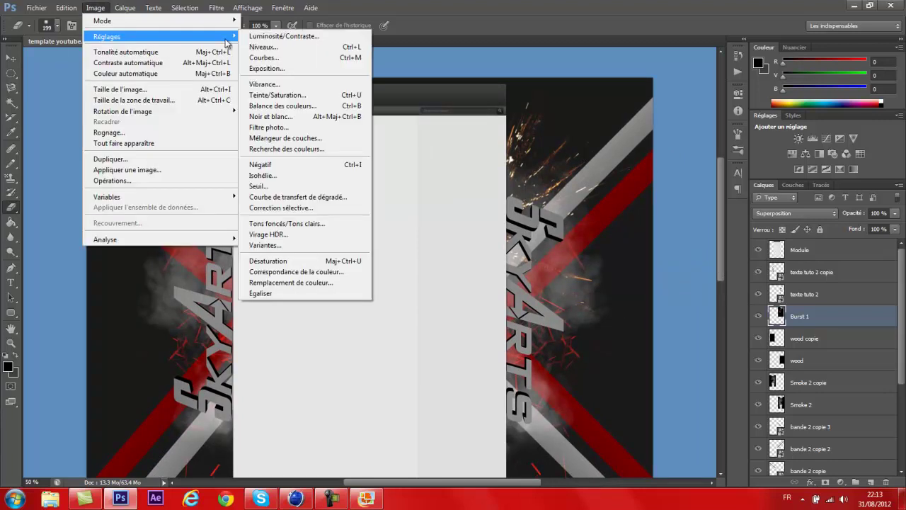
pyautogui.click(340, 95)
pyautogui.moveTo(639, 199); pyautogui.dragTo(720, 201)
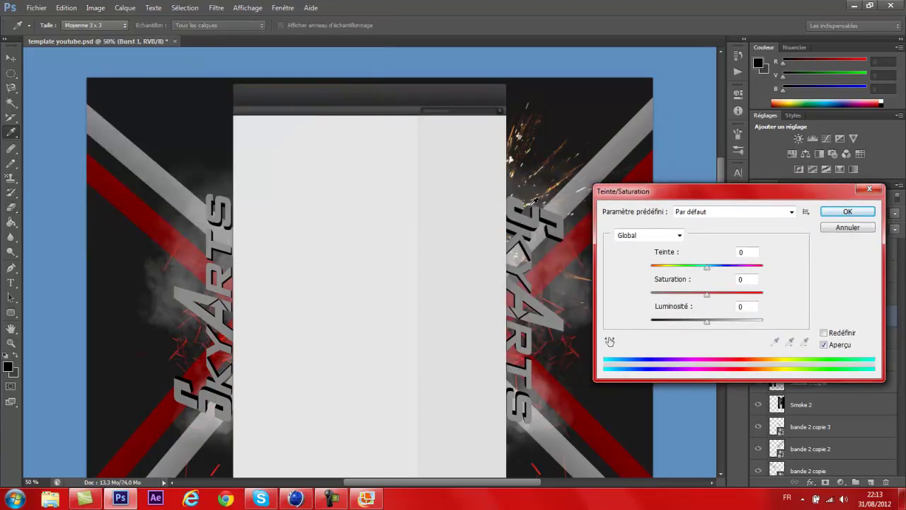
pyautogui.moveTo(706, 295); pyautogui.dragTo(612, 296)
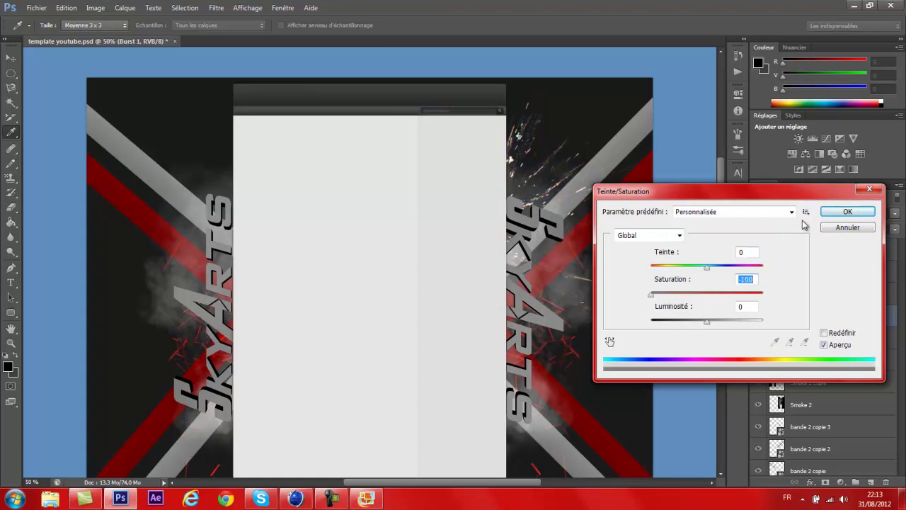
pyautogui.click(847, 212)
pyautogui.press('e')
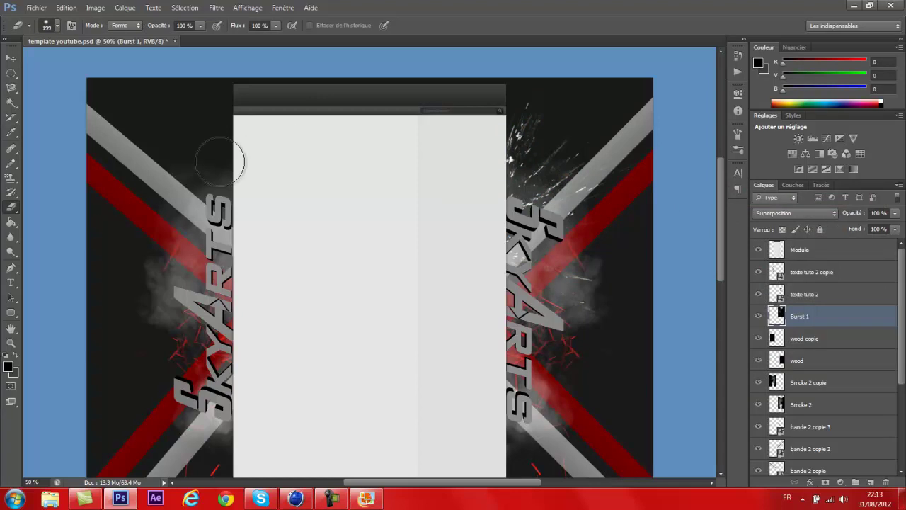
# Shift the Burst 1 sparks slightly lower over the right SkyArts title and place a duplicate over the left title.
pyautogui.click(11, 57)
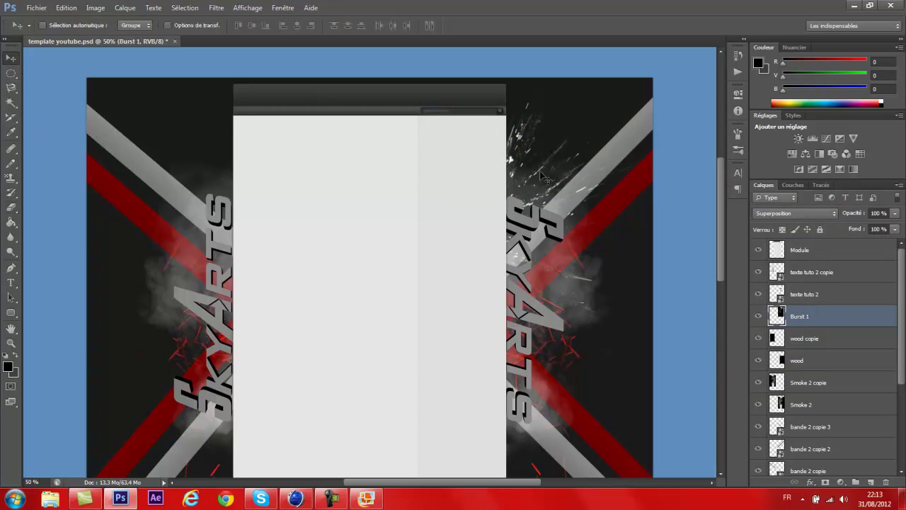
pyautogui.moveTo(540, 176); pyautogui.dragTo(542, 185)
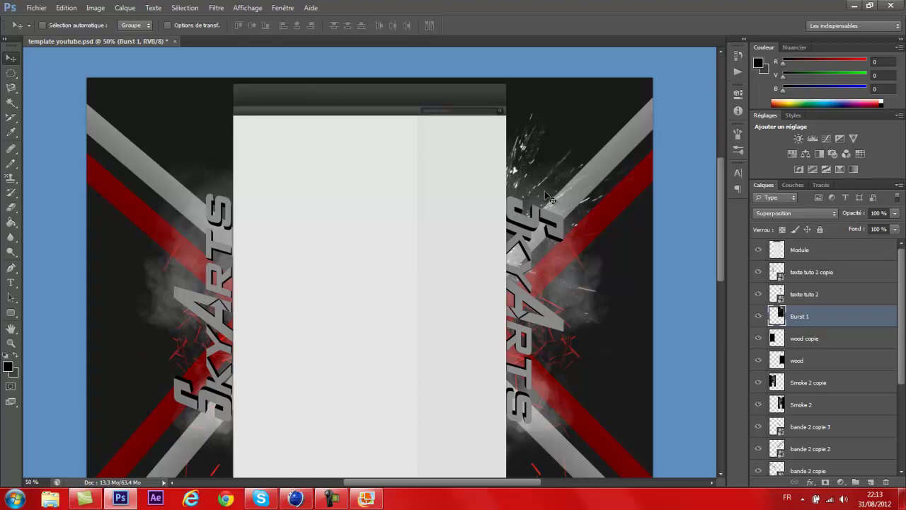
pyautogui.scroll(-2, 548, 192)
pyautogui.scroll(-2, 545, 192)
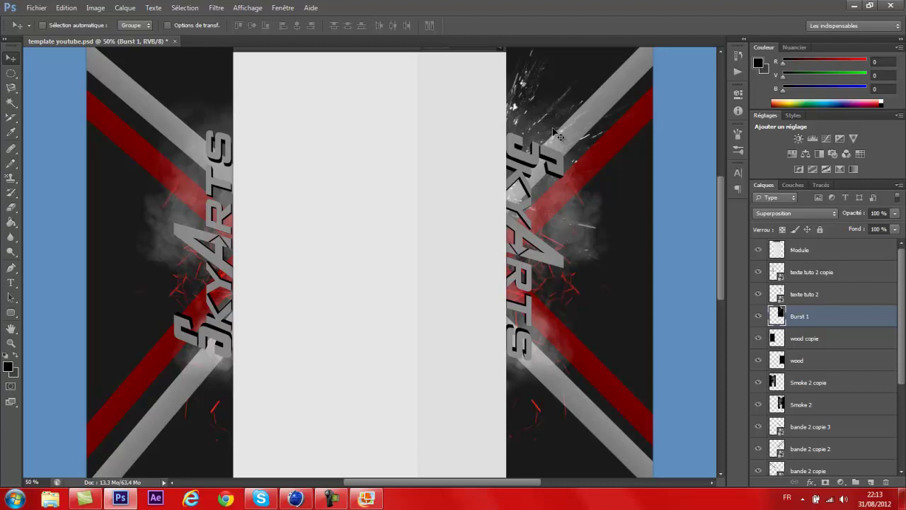
pyautogui.moveTo(550, 122); pyautogui.dragTo(256, 317)
pyautogui.hotkey('ctrl', 'j')
# Rotate the Burst 1 copy 180°, move it over the lower part of the left SkyArts title and confirm the transformation.
pyautogui.hotkey('ctrl', 't')
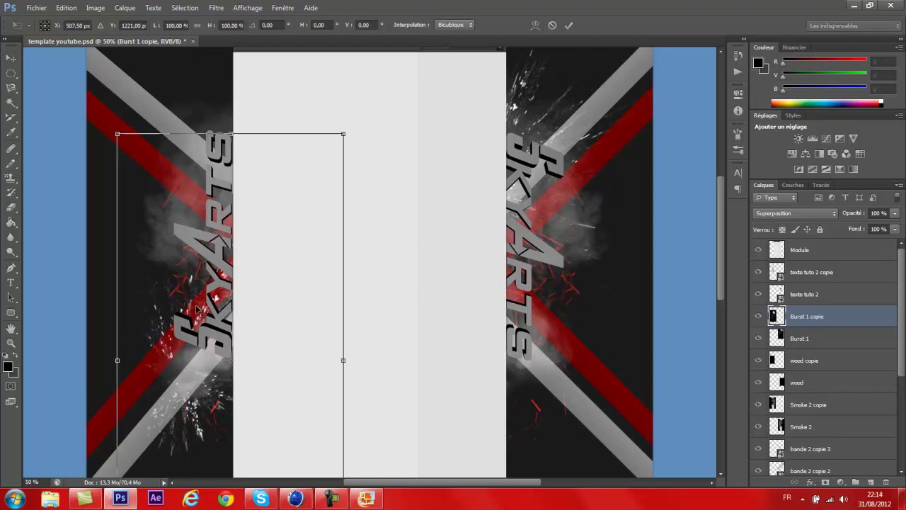
pyautogui.rightClick(220, 259)
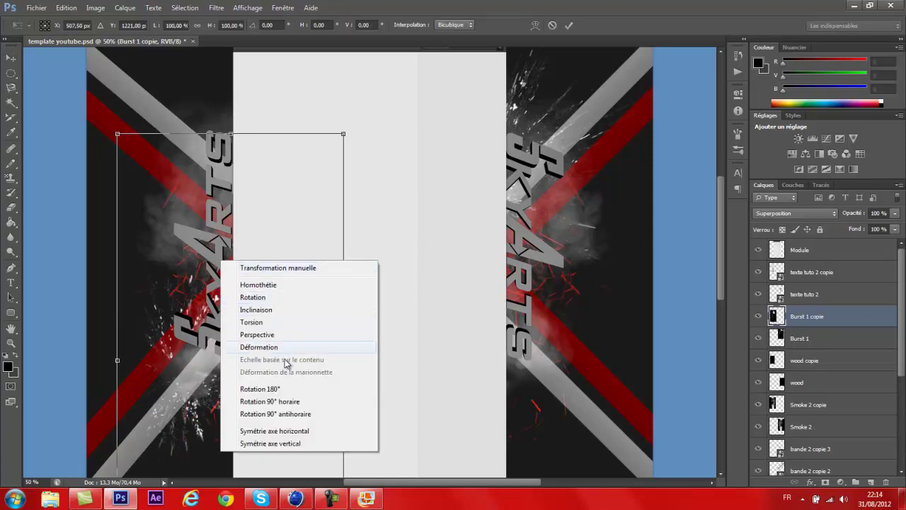
pyautogui.click(285, 388)
pyautogui.scroll(-2, 286, 362)
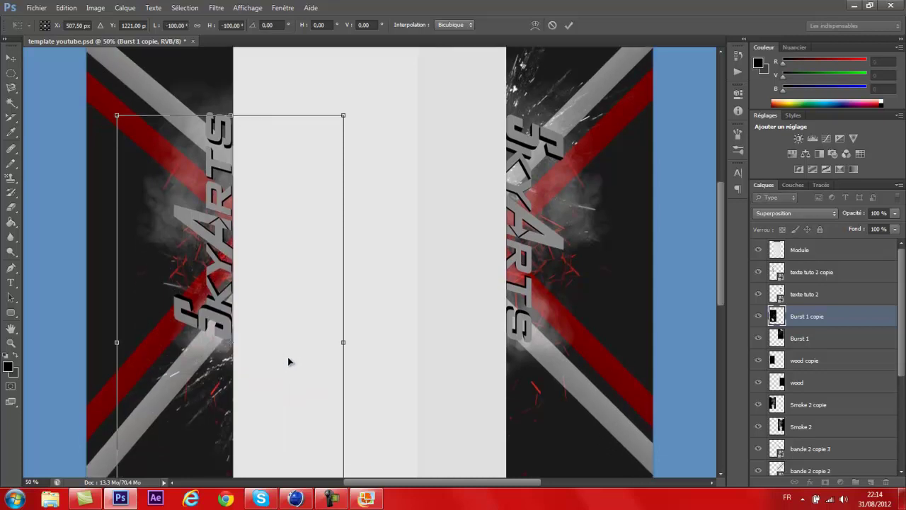
pyautogui.moveTo(287, 338); pyautogui.dragTo(262, 303)
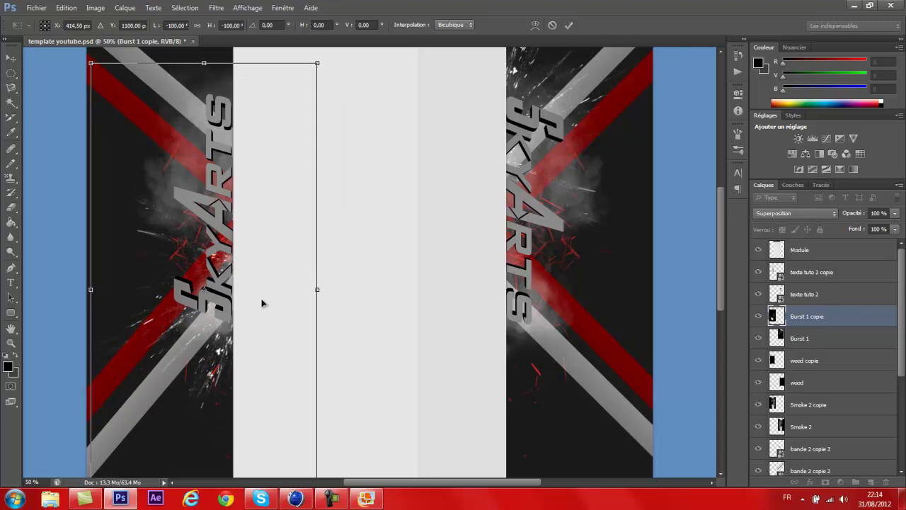
pyautogui.rightClick(243, 308)
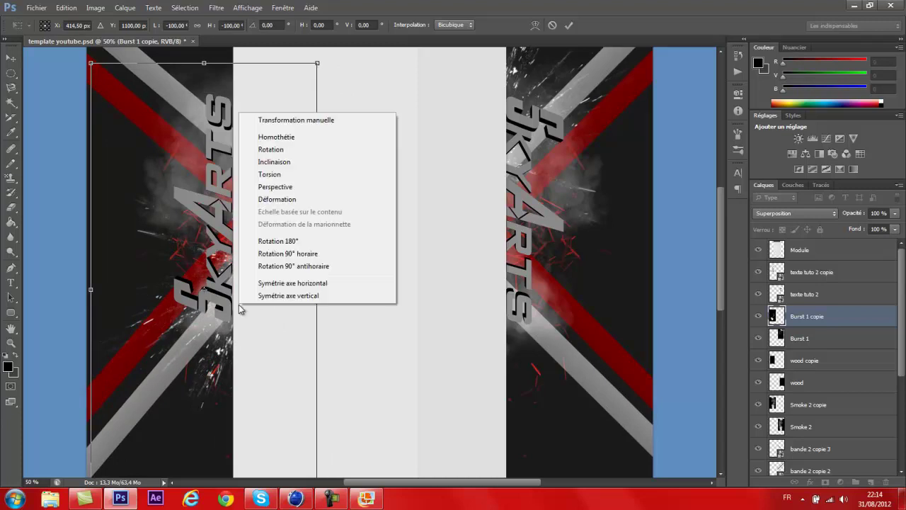
pyautogui.click(429, 332)
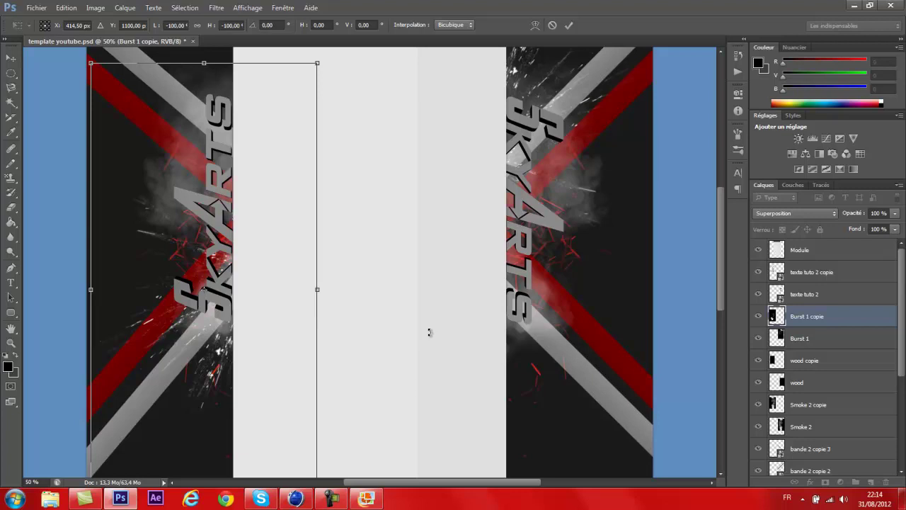
pyautogui.press('Return')
# Check the sparks around both SkyArts titles over the height of the background.
pyautogui.hotkey('shift', 'Up')
pyautogui.hotkey('shift', 'Up')
pyautogui.hotkey('shift', 'Up')
pyautogui.hotkey('shift', 'Up')
pyautogui.hotkey('shift', 'Up')
pyautogui.hotkey('shift', 'Up')
pyautogui.hotkey('shift', 'Up')
pyautogui.hotkey('shift', 'Up')
pyautogui.hotkey('shift', 'Up')
pyautogui.hotkey('shift', 'Up')
pyautogui.hotkey('shift', 'Up')
pyautogui.hotkey('shift', 'Up')
pyautogui.hotkey('shift', 'Up')
pyautogui.hotkey('shift', 'Up')
pyautogui.hotkey('shift', 'Up')
pyautogui.hotkey('shift', 'Up')
pyautogui.hotkey('shift', 'Up')
pyautogui.hotkey('shift', 'Up')
pyautogui.hotkey('shift', 'Up')
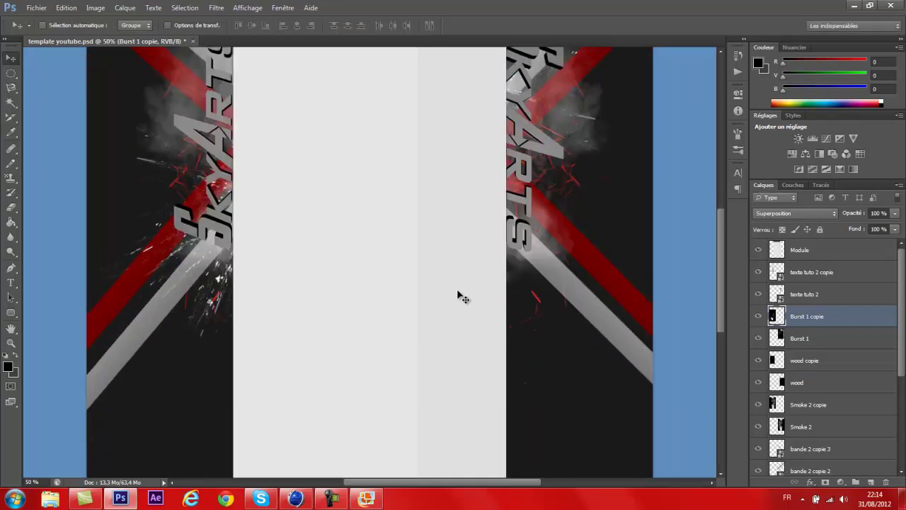
pyautogui.hotkey('shift', 'Down')
pyautogui.hotkey('shift', 'Down')
pyautogui.hotkey('shift', 'Down')
pyautogui.hotkey('shift', 'Down')
pyautogui.hotkey('shift', 'Down')
pyautogui.hotkey('shift', 'Down')
pyautogui.hotkey('shift', 'Up')
pyautogui.hotkey('shift', 'Up')
pyautogui.hotkey('shift', 'Up')
pyautogui.hotkey('shift', 'Up')
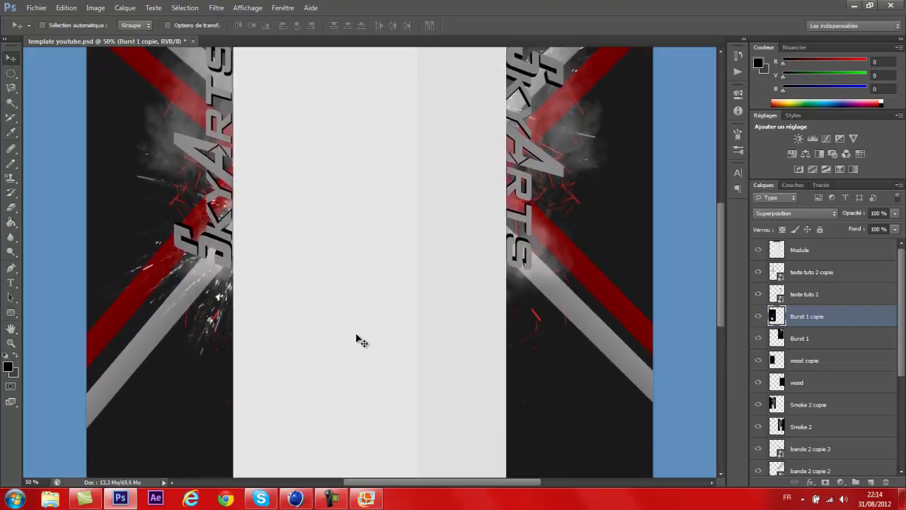
pyautogui.scroll(5, 637, 402)
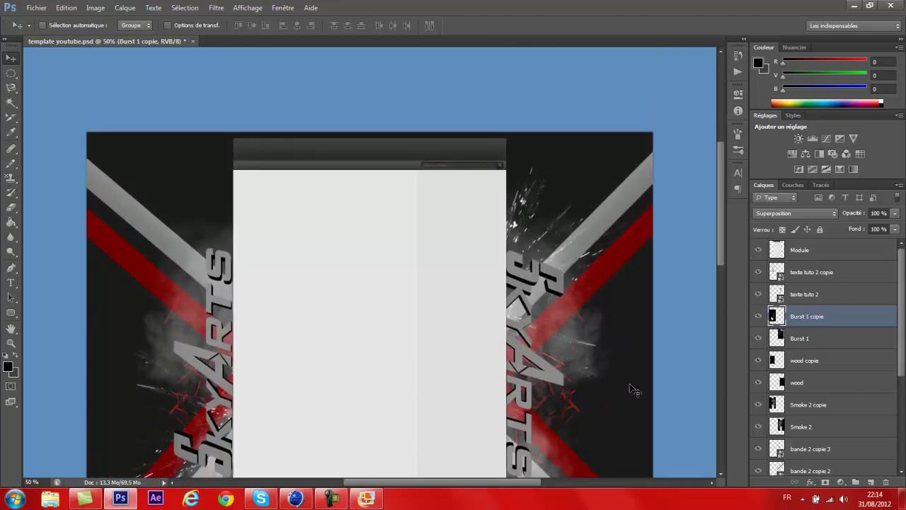
pyautogui.scroll(-4, 634, 389)
pyautogui.scroll(2, 635, 380)
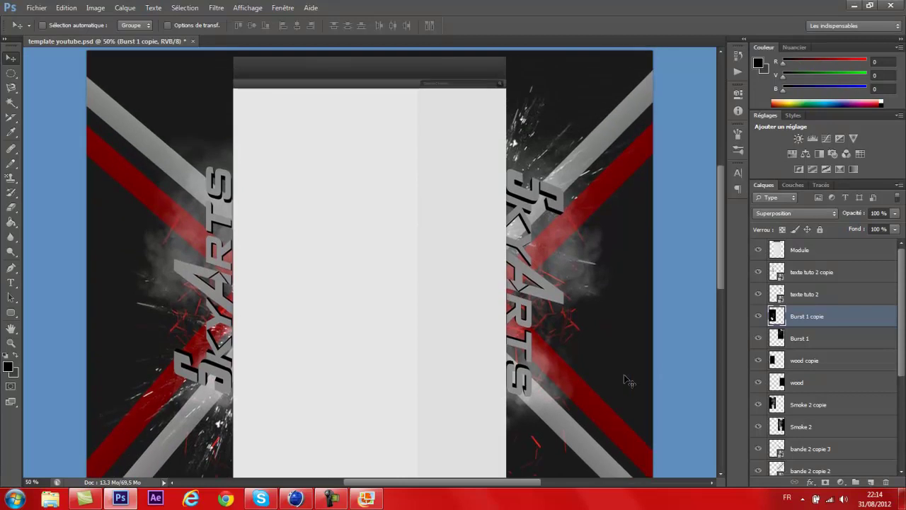
pyautogui.scroll(-2, 625, 372)
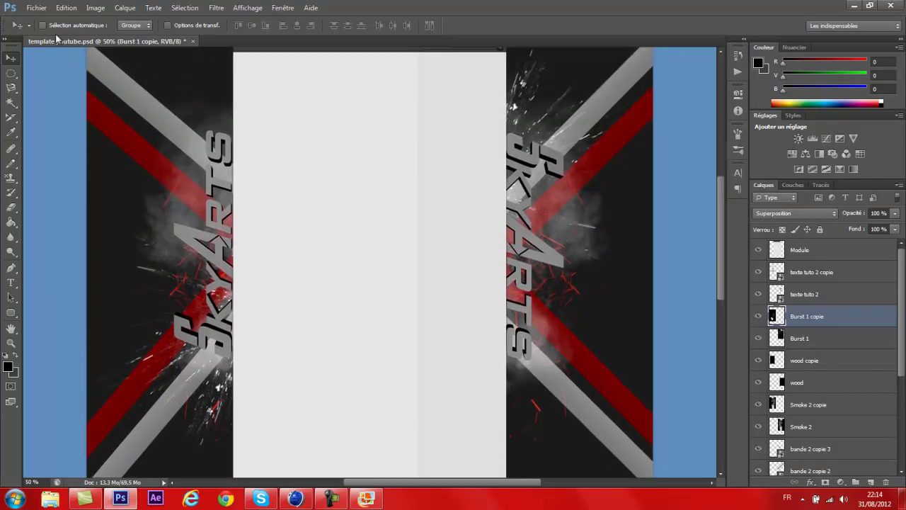
# Place the "Untitled-21" image from the Effects folder of "pack gfx" on the left side and set its blend mode to Superposition.
pyautogui.click(36, 8)
pyautogui.click(50, 192)
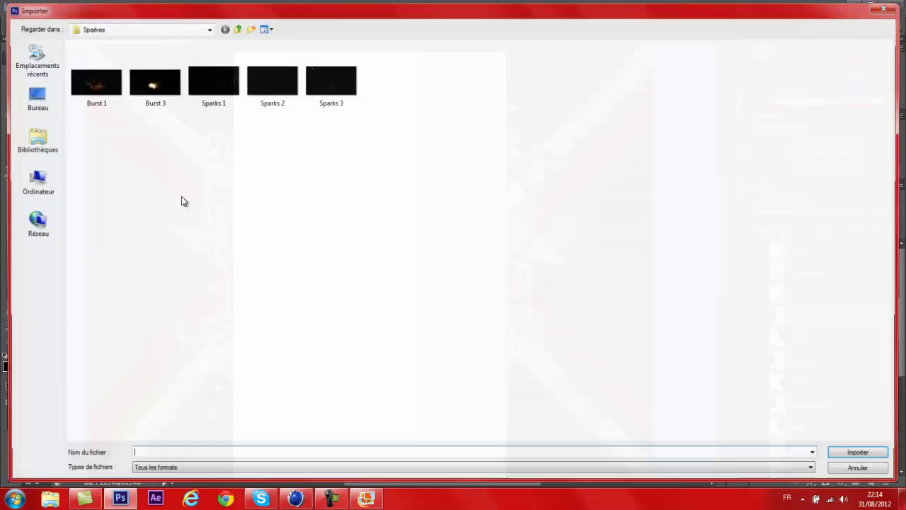
pyautogui.click(41, 106)
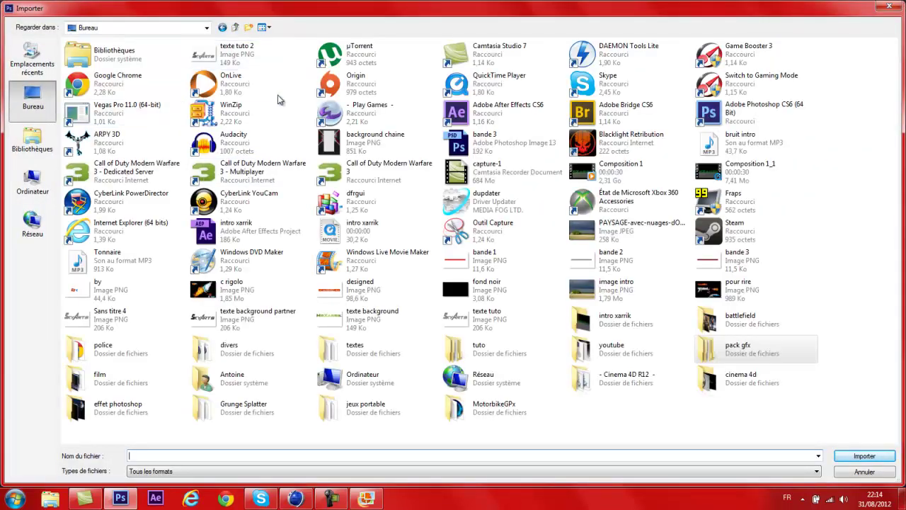
pyautogui.doubleClick(796, 354)
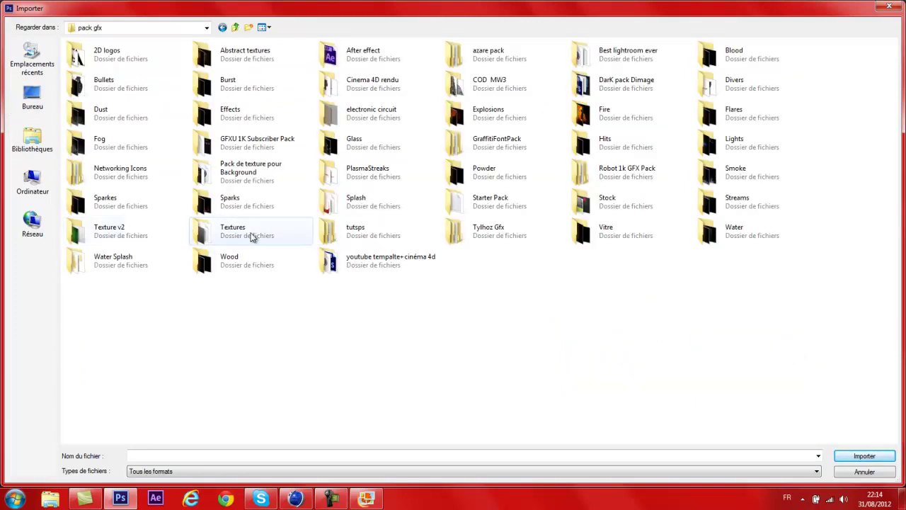
pyautogui.doubleClick(244, 115)
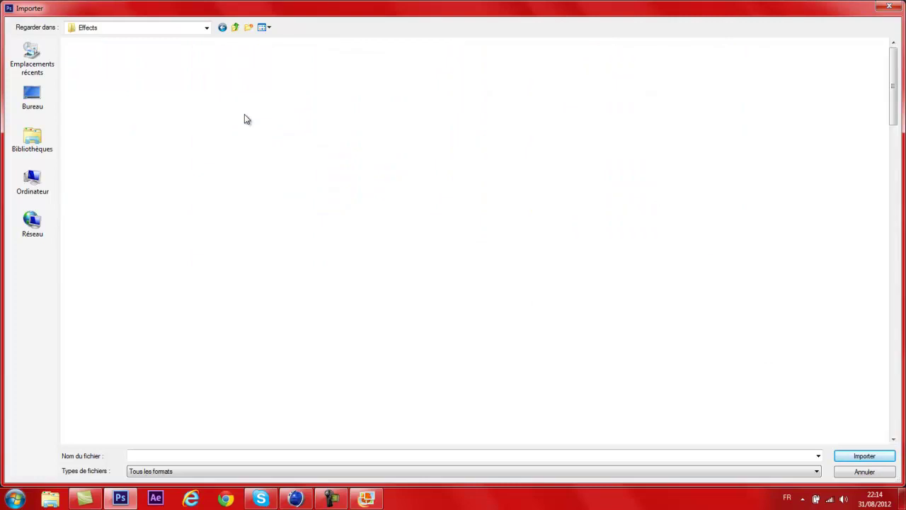
pyautogui.scroll(-15, 484, 200)
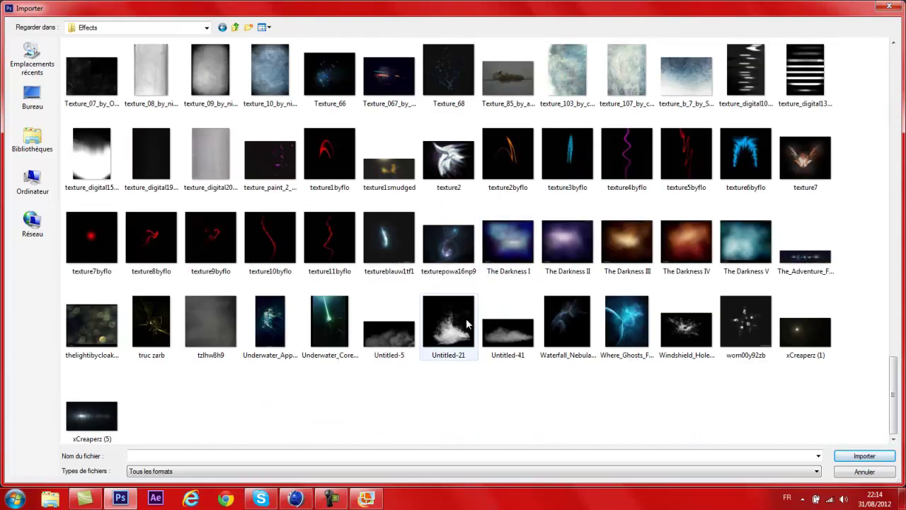
pyautogui.doubleClick(464, 324)
pyautogui.moveTo(396, 281); pyautogui.dragTo(201, 249)
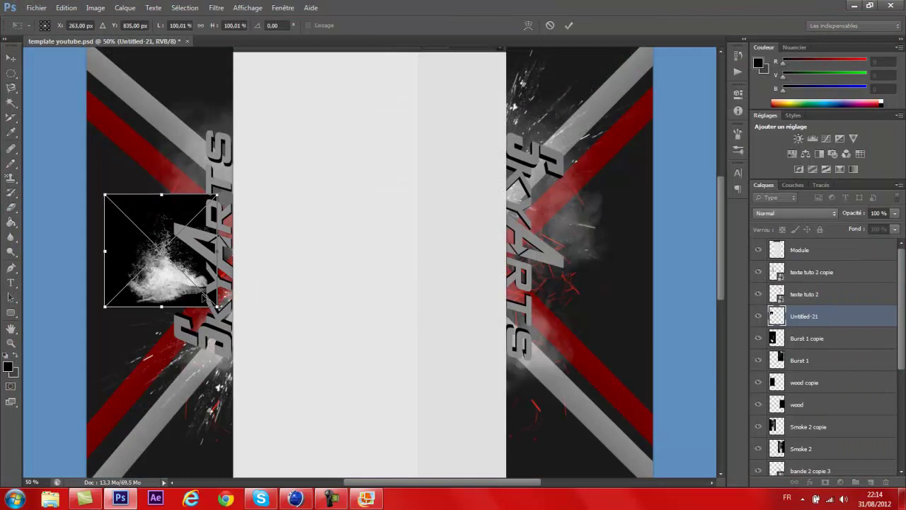
pyautogui.click(809, 214)
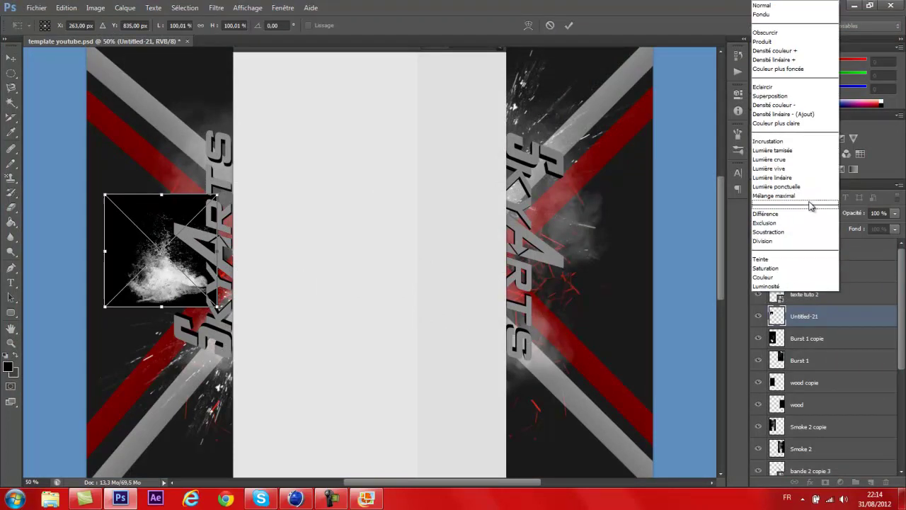
pyautogui.click(789, 99)
# Rotate the Untitled-21 image 90° counterclockwise, move it over the upper part of the left SkyArts title and confirm the placement.
pyautogui.rightClick(187, 261)
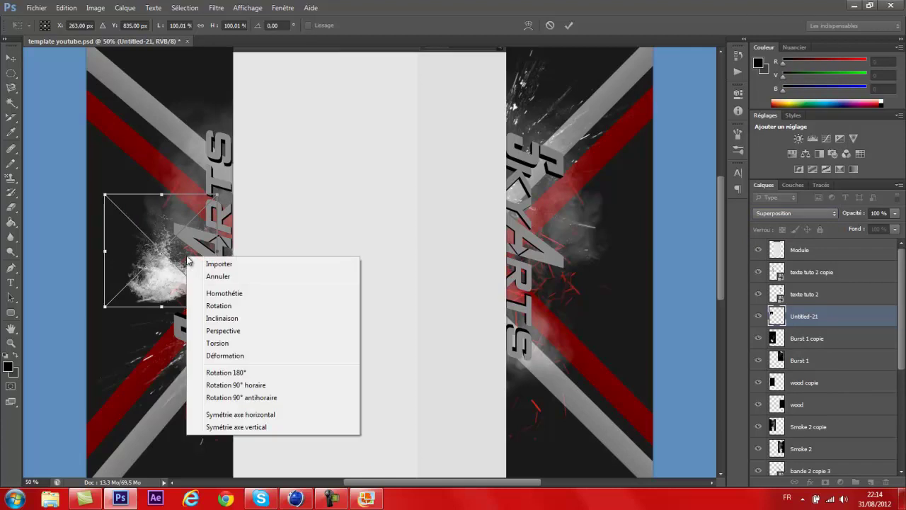
pyautogui.click(287, 401)
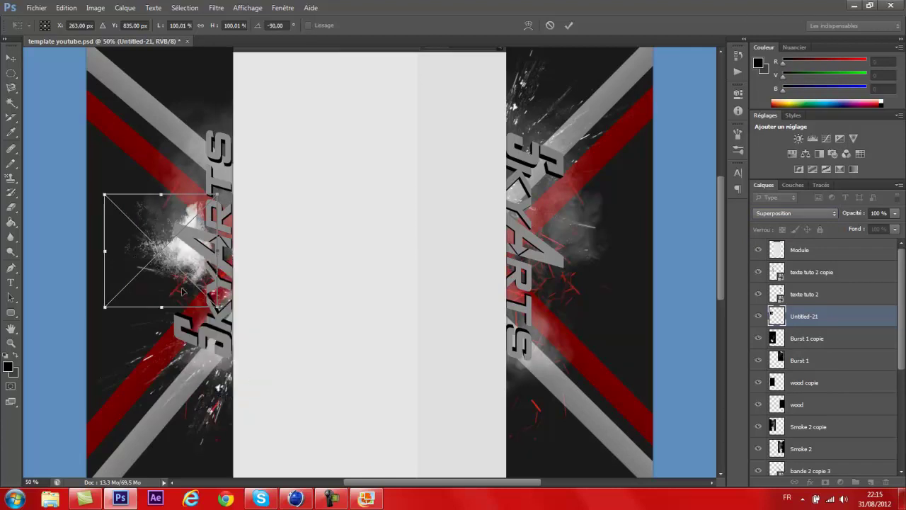
pyautogui.moveTo(187, 274); pyautogui.dragTo(240, 200)
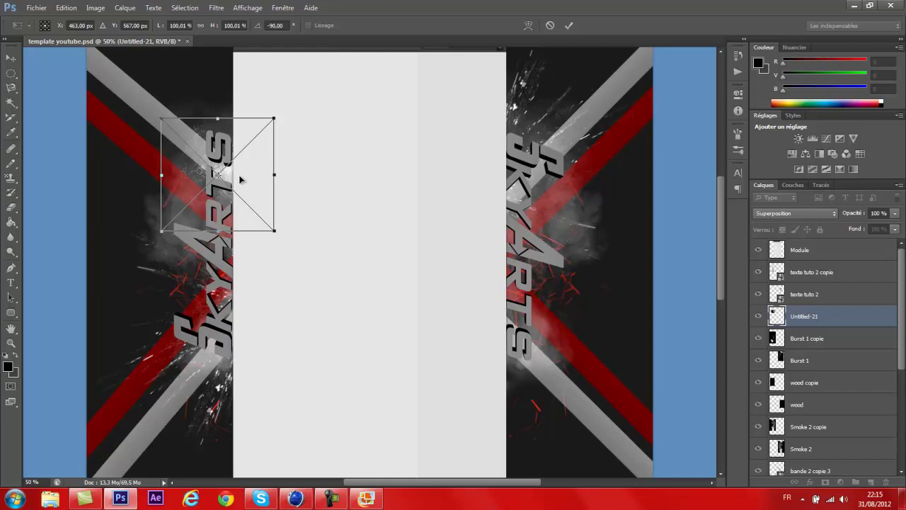
pyautogui.moveTo(240, 177); pyautogui.dragTo(241, 177)
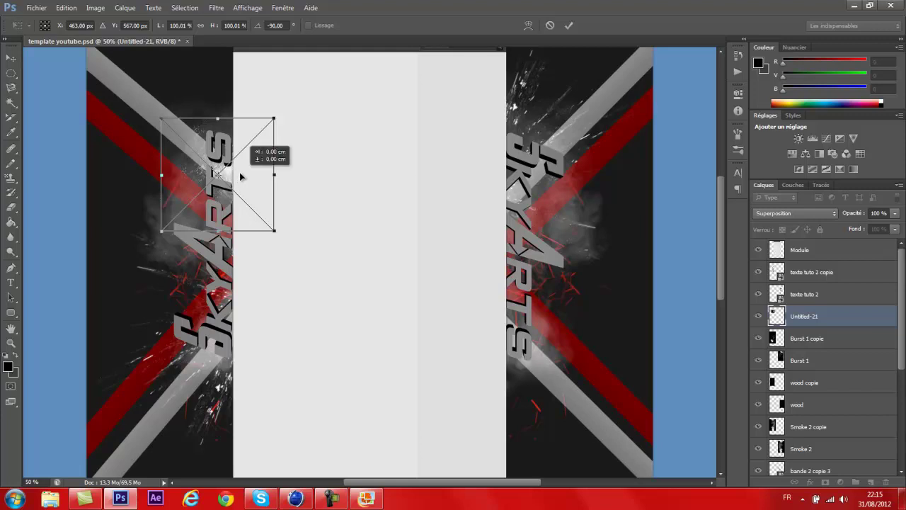
pyautogui.rightClick(240, 177)
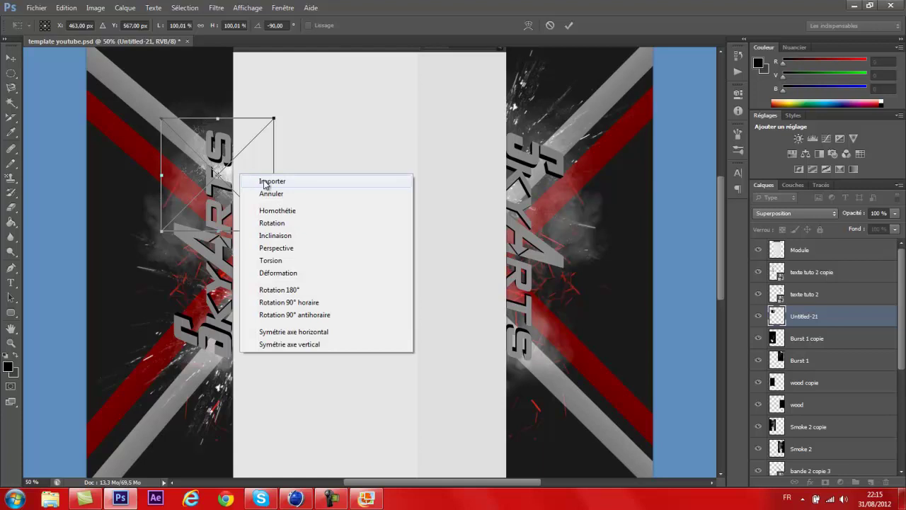
pyautogui.click(263, 178)
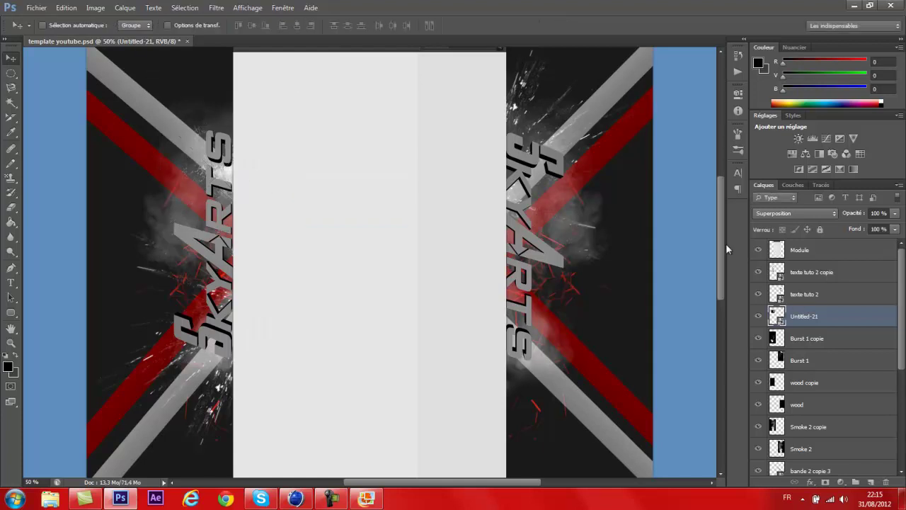
# Rasterize the Untitled-21 layer and lower its saturation with a Hue/Saturation adjustment, setting the hue to +1.
pyautogui.rightClick(824, 314)
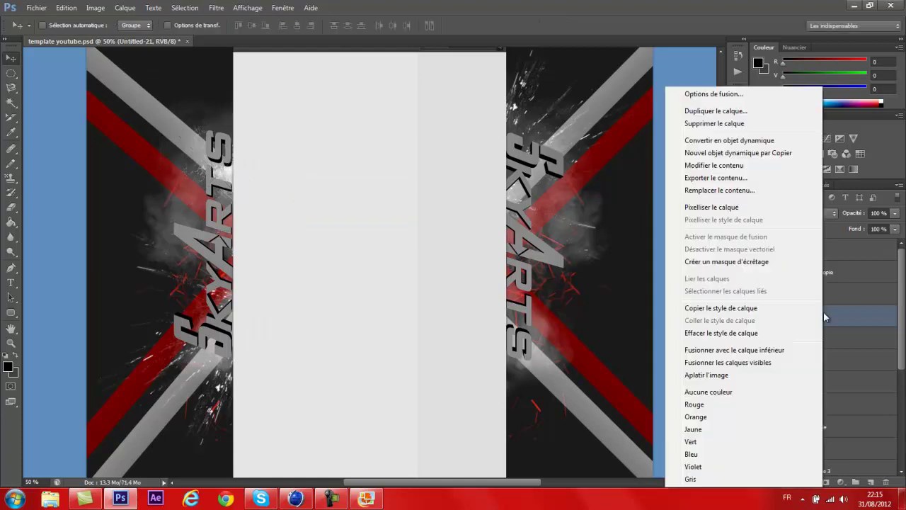
pyautogui.click(726, 207)
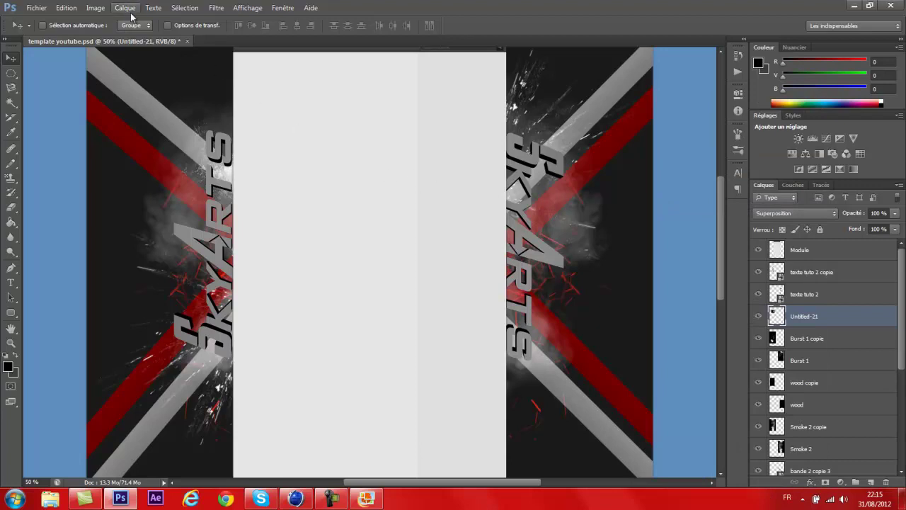
pyautogui.click(96, 8)
pyautogui.moveTo(167, 41)
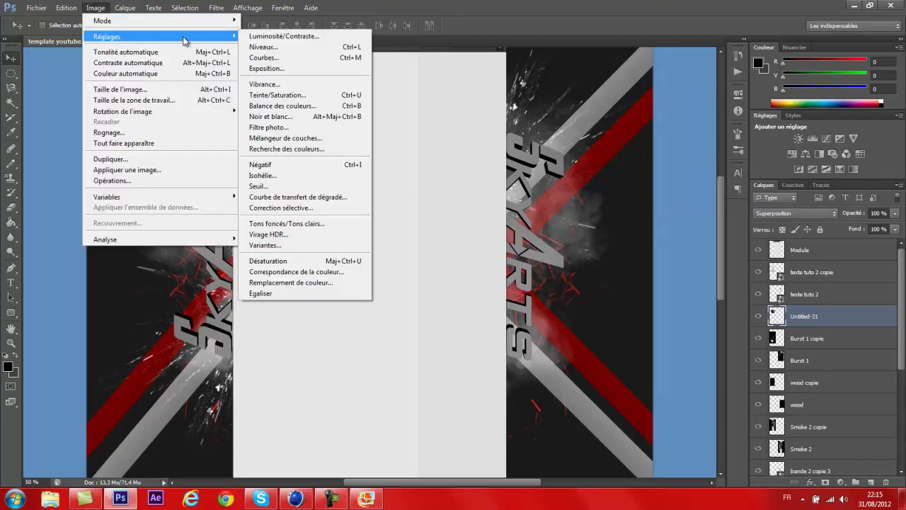
pyautogui.click(297, 95)
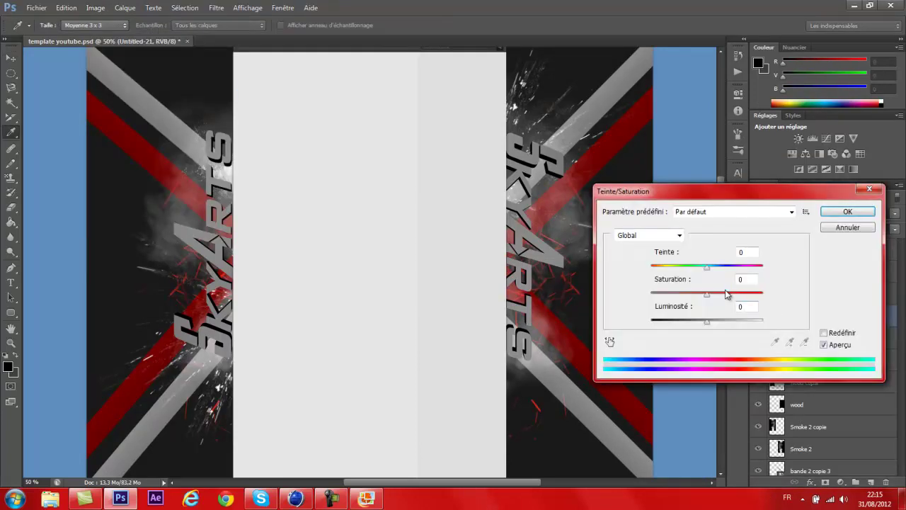
pyautogui.moveTo(707, 296); pyautogui.dragTo(575, 290)
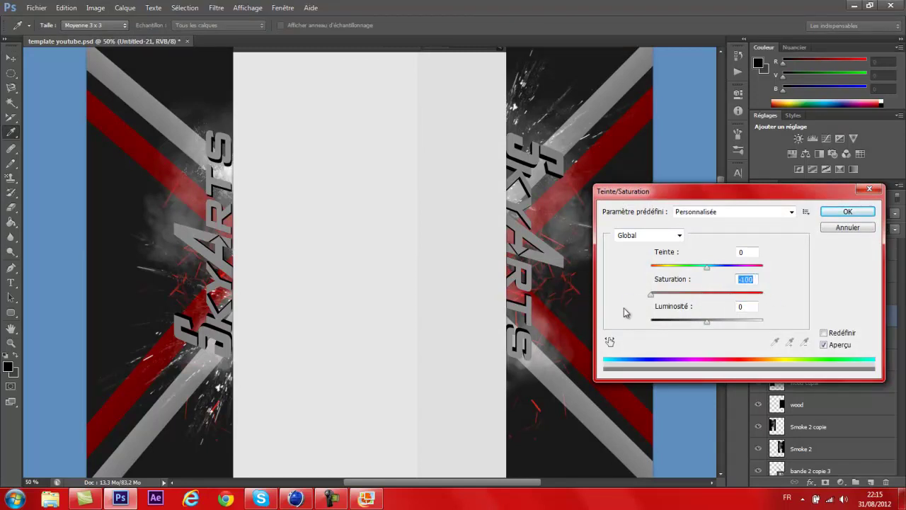
pyautogui.moveTo(708, 267)
pyautogui.mouseDown()
pyautogui.moveTo(798, 277)
pyautogui.moveTo(707, 269)
pyautogui.mouseUp()
pyautogui.press('BackSpace')
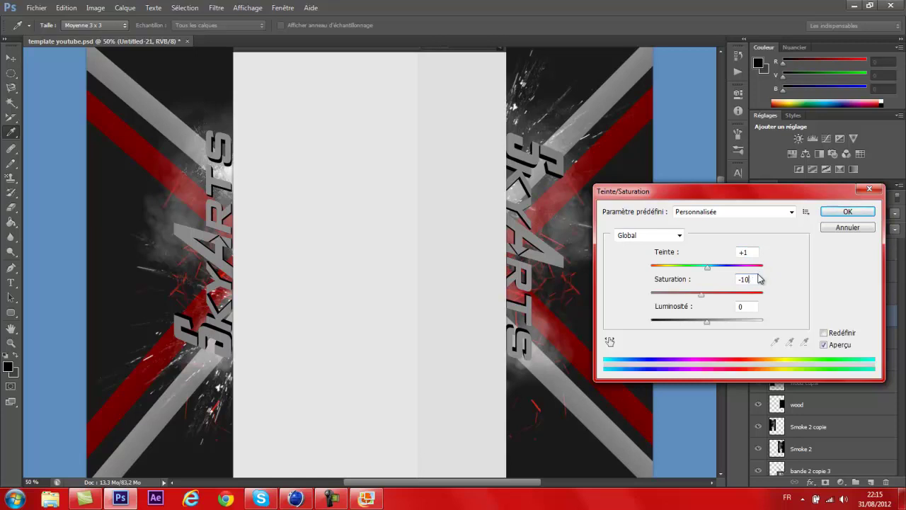
pyautogui.write('0')
pyautogui.press('BackSpace')
pyautogui.press('BackSpace')
pyautogui.write('0')
pyautogui.click(848, 211)
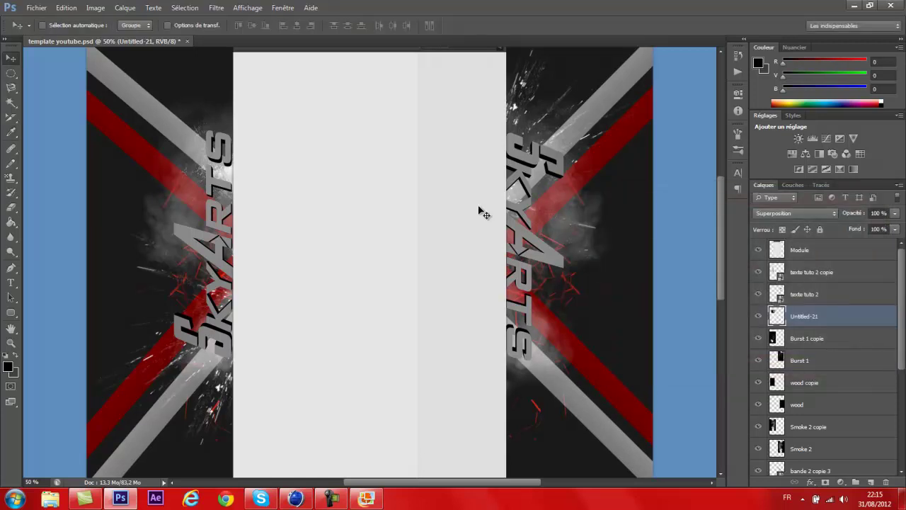
pyautogui.click(95, 7)
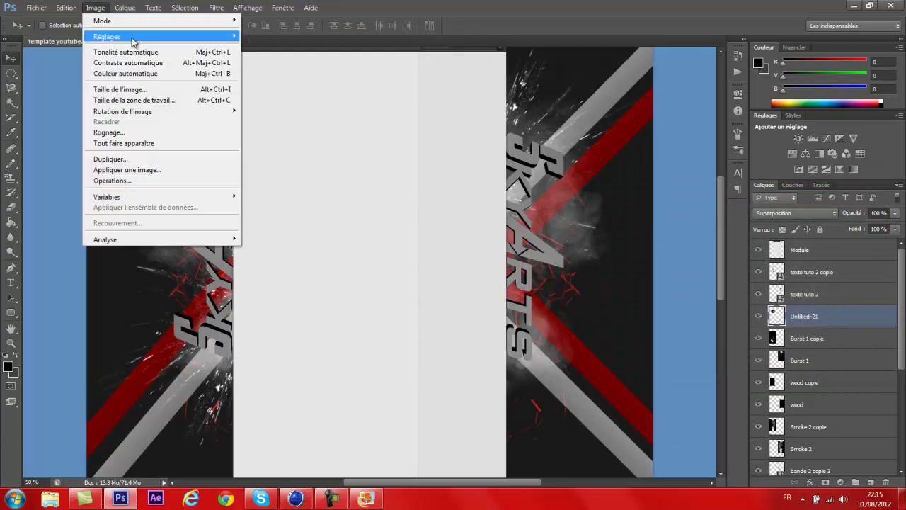
pyautogui.moveTo(177, 40)
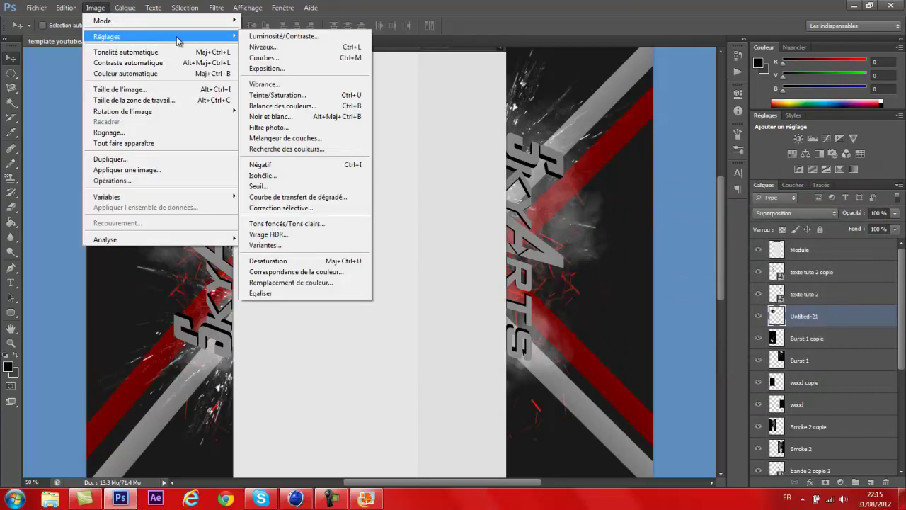
pyautogui.click(314, 106)
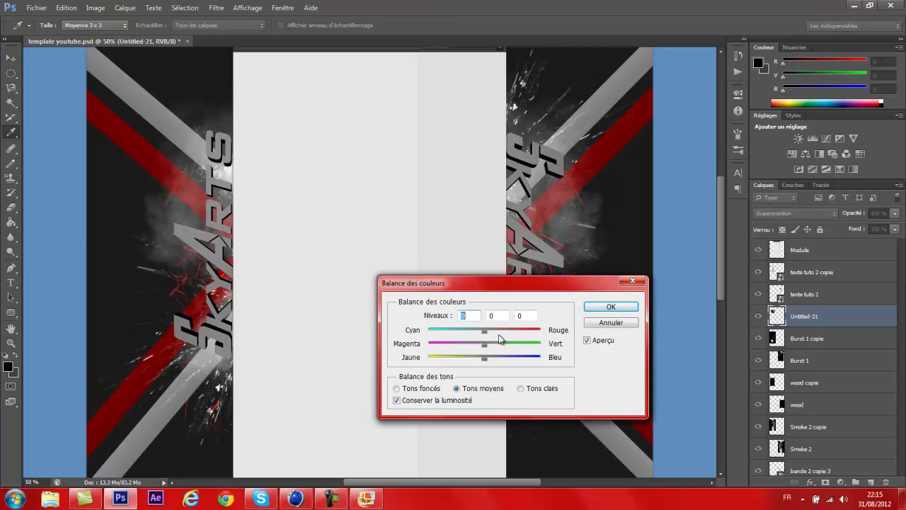
pyautogui.moveTo(486, 332); pyautogui.dragTo(585, 340)
pyautogui.moveTo(539, 335); pyautogui.dragTo(380, 332)
pyautogui.moveTo(513, 346); pyautogui.dragTo(589, 351)
pyautogui.moveTo(484, 364); pyautogui.dragTo(498, 347)
pyautogui.moveTo(430, 333); pyautogui.dragTo(558, 334)
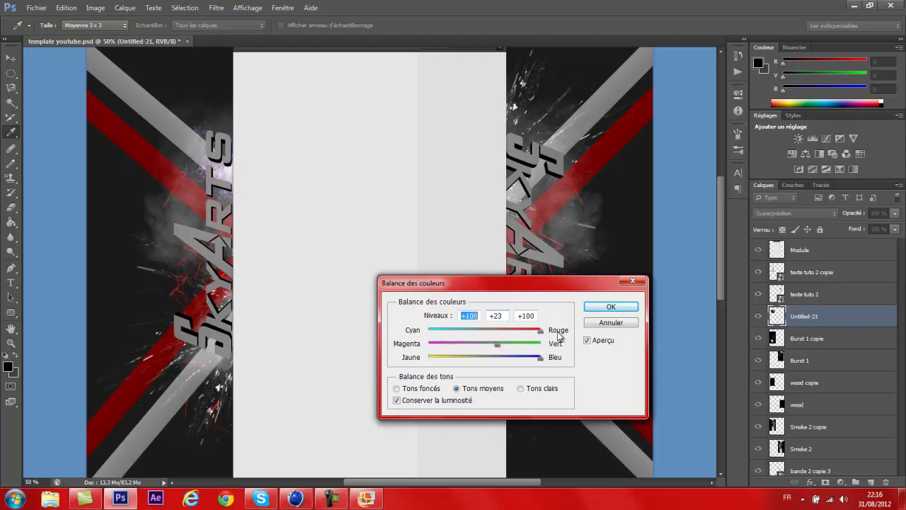
pyautogui.moveTo(495, 349); pyautogui.dragTo(482, 348)
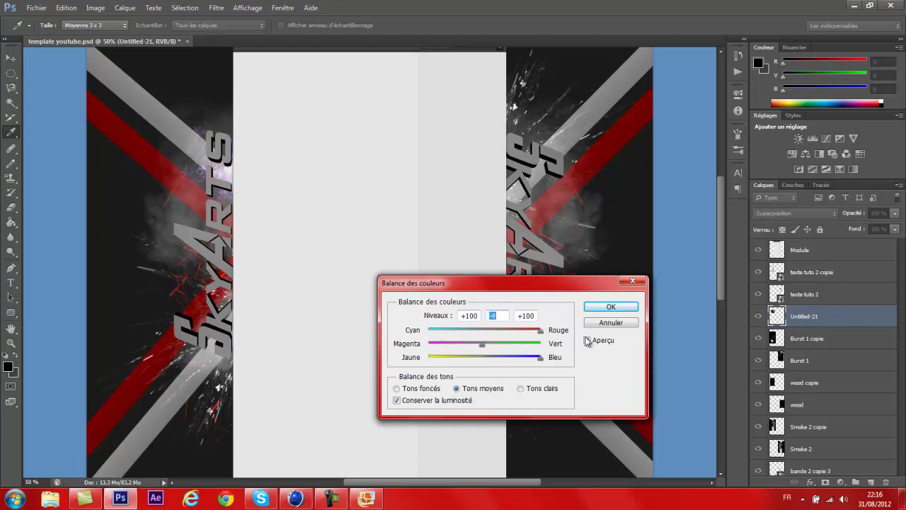
pyautogui.click(616, 323)
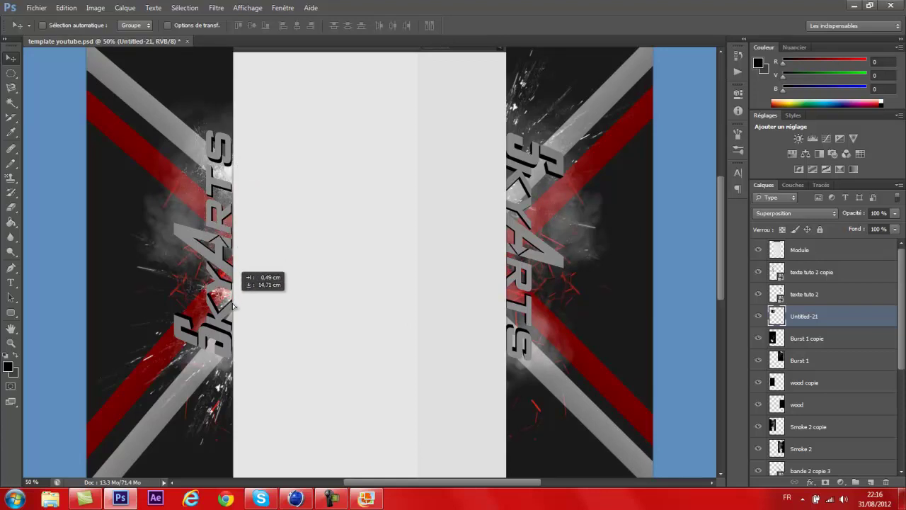
# Duplicate the Untitled-21 powder onto the lower part of the left SkyArts title and duplicate that copy across to the right title.
pyautogui.moveTo(232, 348); pyautogui.dragTo(244, 327)
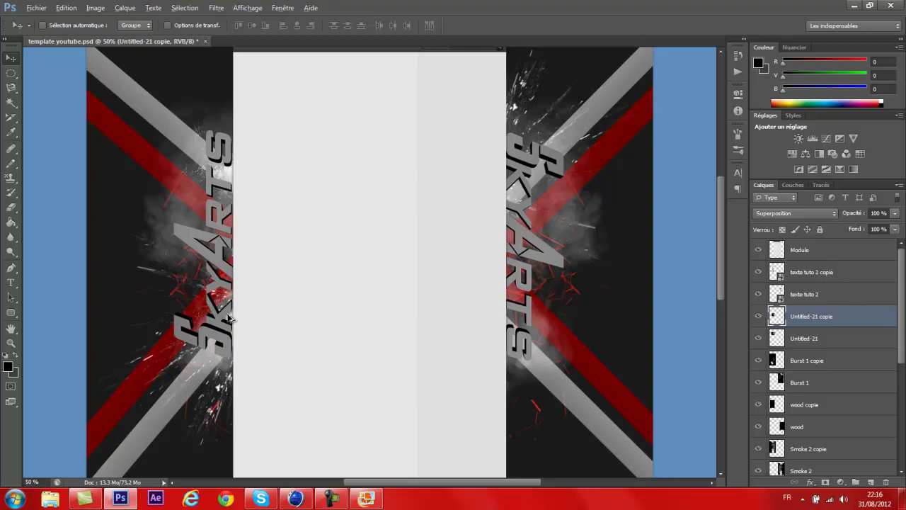
pyautogui.moveTo(231, 320); pyautogui.dragTo(477, 330)
pyautogui.moveTo(508, 331); pyautogui.dragTo(511, 332)
# Rotate the Untitled-21 copy 2 layer 180°, move it over the lower part of the right SkyArts title and confirm the transformation.
pyautogui.hotkey('ctrl', 't')
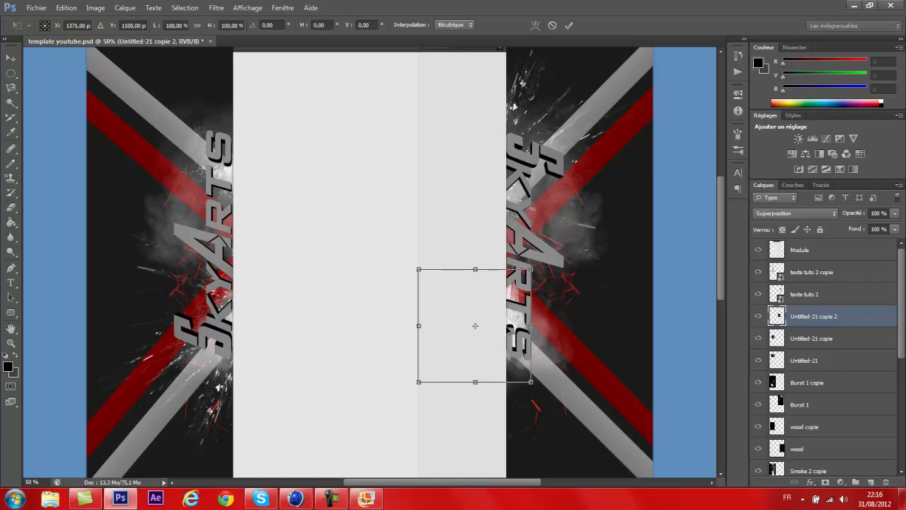
pyautogui.rightClick(527, 330)
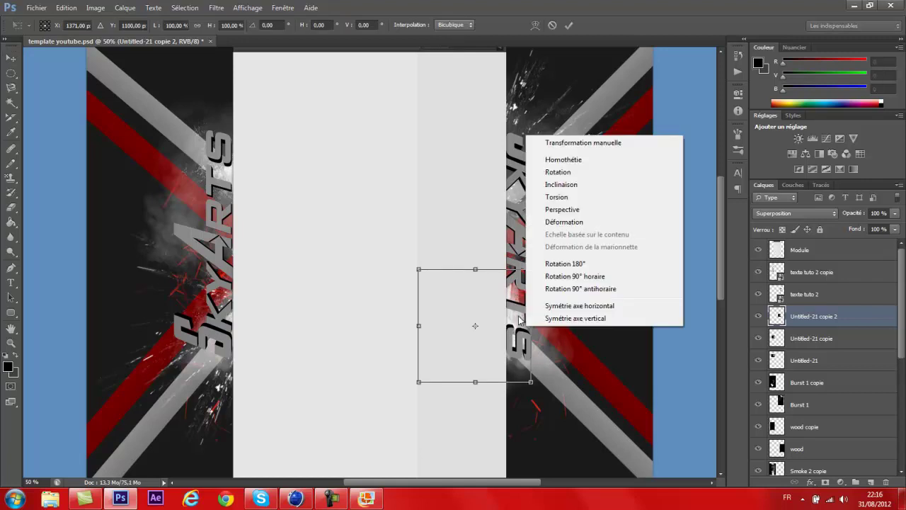
pyautogui.click(574, 263)
pyautogui.moveTo(506, 334); pyautogui.dragTo(559, 331)
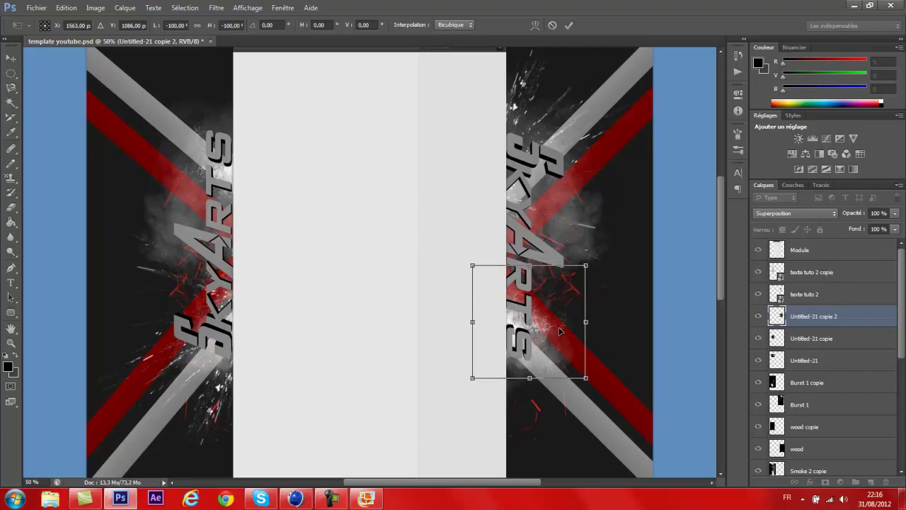
pyautogui.rightClick(540, 330)
pyautogui.click(537, 331)
pyautogui.press('Return')
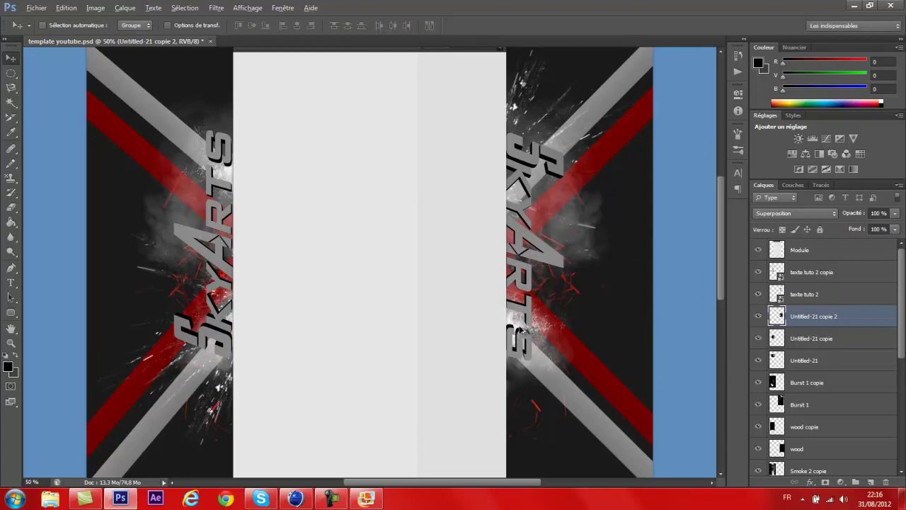
# Duplicate the rotated powder onto the upper part of the right SkyArts title and fine-tune the copy's vertical position.
pyautogui.moveTo(520, 329); pyautogui.dragTo(510, 193)
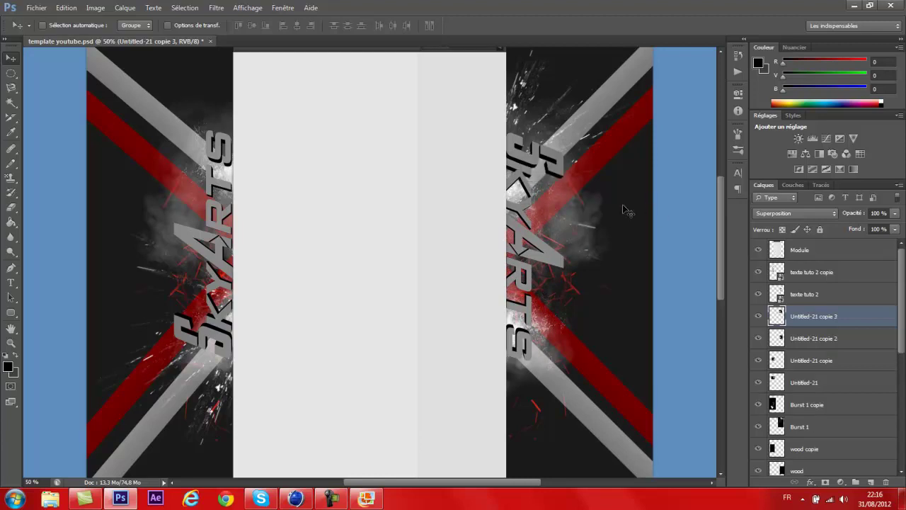
pyautogui.hotkey('shift', 'Up')
pyautogui.hotkey('shift', 'Up')
pyautogui.hotkey('shift', 'Up')
pyautogui.hotkey('shift', 'Up')
pyautogui.hotkey('shift', 'Up')
pyautogui.hotkey('shift', 'Up')
pyautogui.hotkey('shift', 'Up')
pyautogui.hotkey('shift', 'Up')
pyautogui.hotkey('shift', 'Up')
pyautogui.hotkey('shift', 'Up')
pyautogui.hotkey('shift', 'Up')
pyautogui.hotkey('shift', 'Up')
pyautogui.hotkey('shift', 'Up')
pyautogui.hotkey('shift', 'Up')
pyautogui.hotkey('shift', 'Up')
pyautogui.hotkey('shift', 'Up')
pyautogui.hotkey('shift', 'Up')
pyautogui.hotkey('shift', 'Down')
pyautogui.hotkey('shift', 'Down')
pyautogui.hotkey('shift', 'Down')
pyautogui.hotkey('shift', 'Down')
pyautogui.hotkey('shift', 'Down')
pyautogui.hotkey('shift', 'Down')
pyautogui.hotkey('shift', 'Down')
pyautogui.hotkey('shift', 'Down')
pyautogui.hotkey('shift', 'Down')
pyautogui.hotkey('shift', 'Down')
pyautogui.hotkey('shift', 'Down')
pyautogui.hotkey('shift', 'Down')
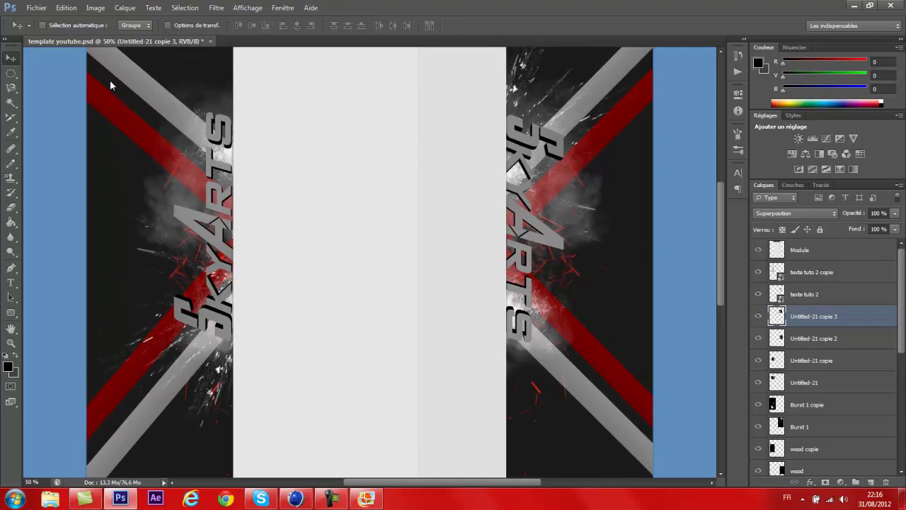
# Place the "macktexture4pa" image from the Effects folder over the left side and set its blend mode to Superposition.
pyautogui.click(35, 8)
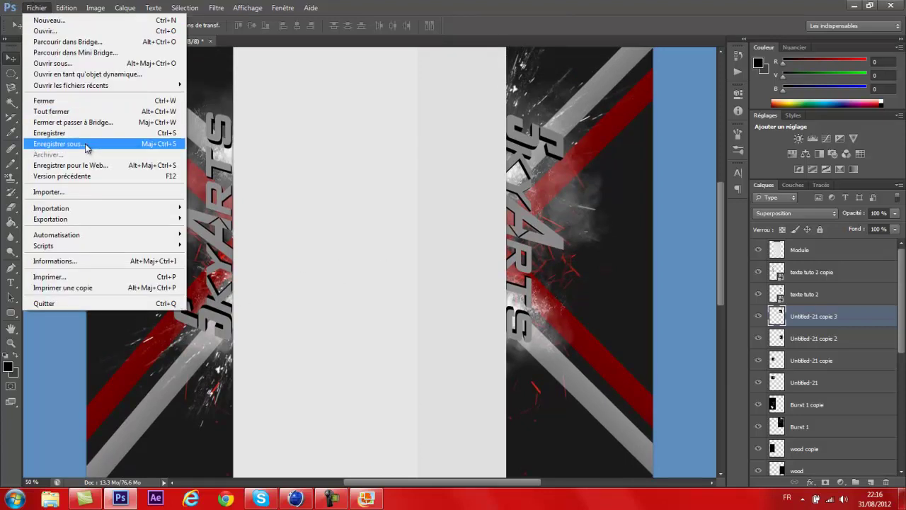
pyautogui.click(90, 189)
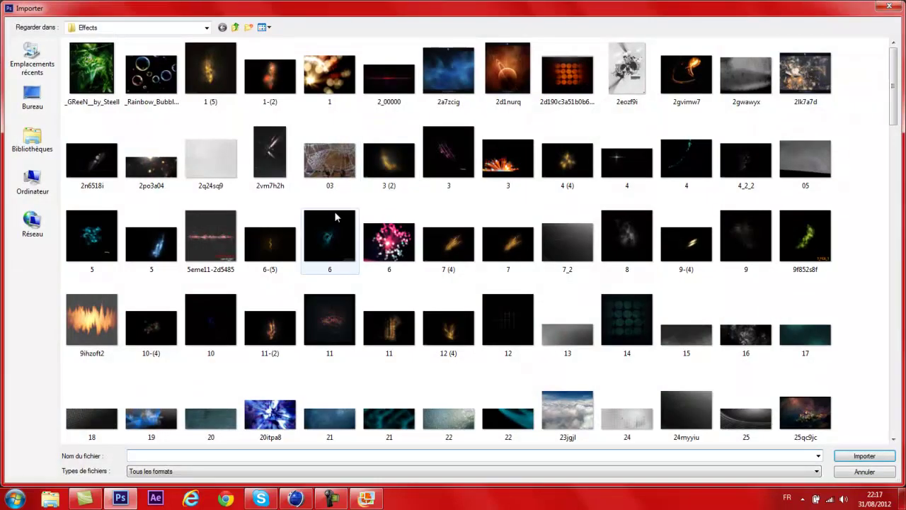
pyautogui.moveTo(894, 96); pyautogui.dragTo(892, 306)
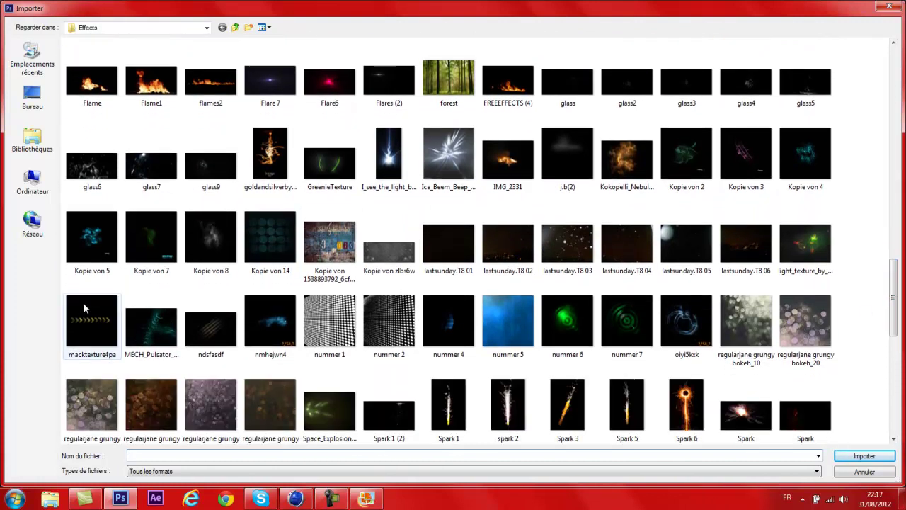
pyautogui.doubleClick(85, 312)
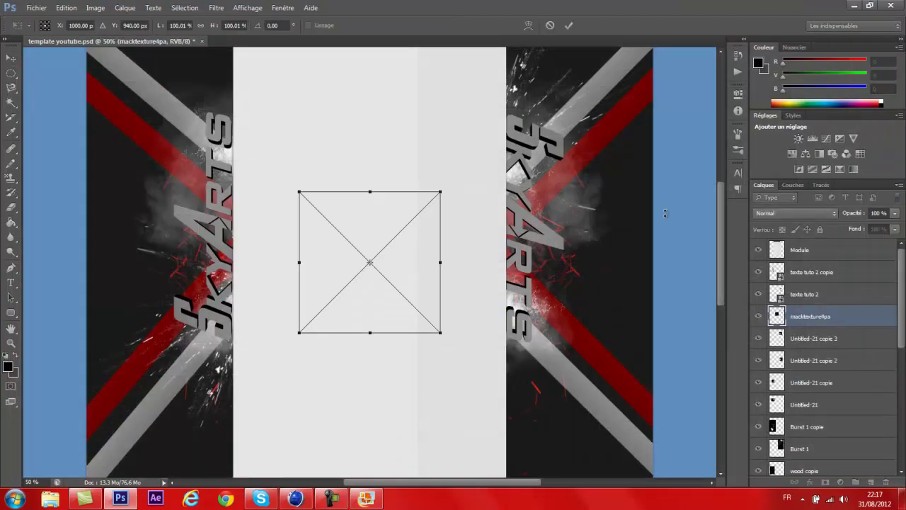
pyautogui.click(785, 214)
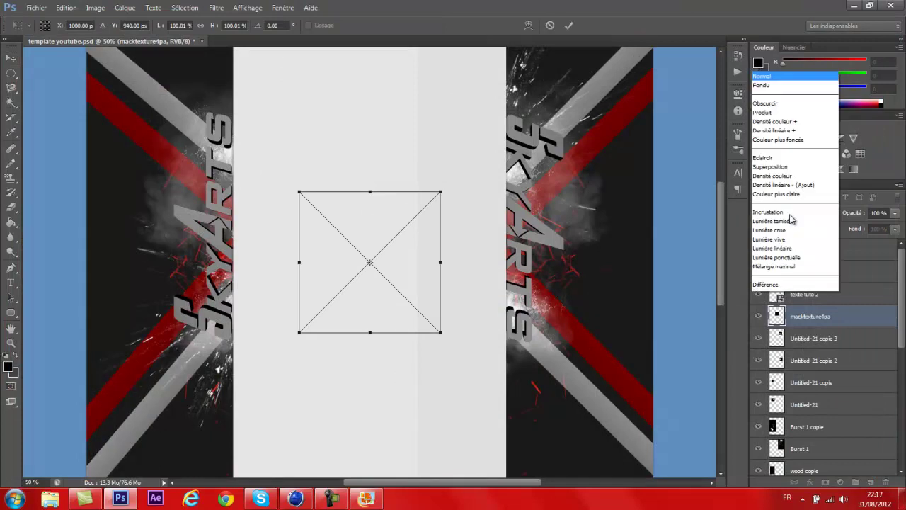
pyautogui.click(789, 114)
pyautogui.moveTo(418, 267); pyautogui.dragTo(219, 261)
# Try the macktexture4pa arrows rotated 180°, followed by two 90° clockwise rotations.
pyautogui.rightClick(219, 260)
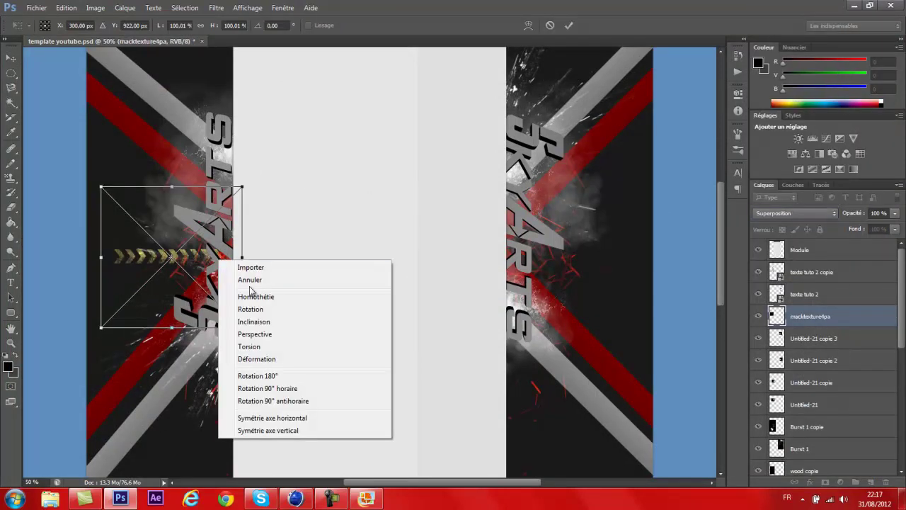
pyautogui.click(296, 375)
pyautogui.rightClick(210, 274)
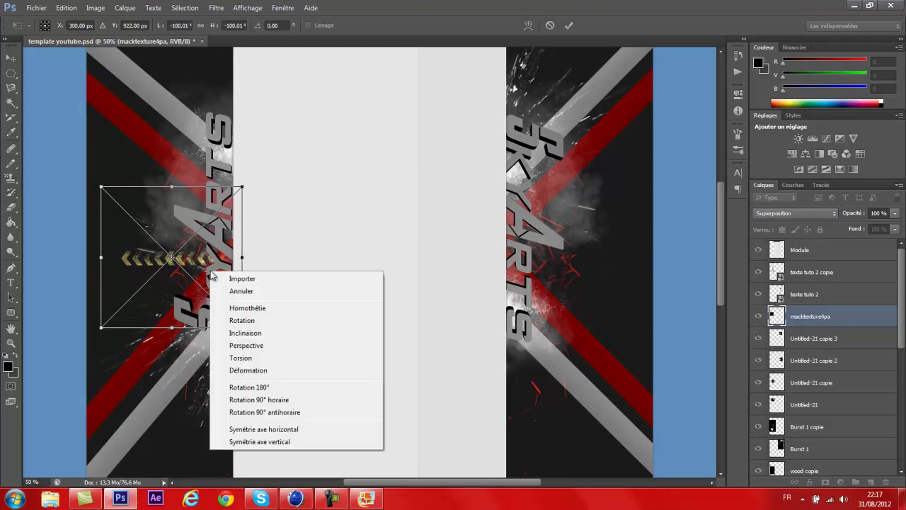
pyautogui.click(287, 400)
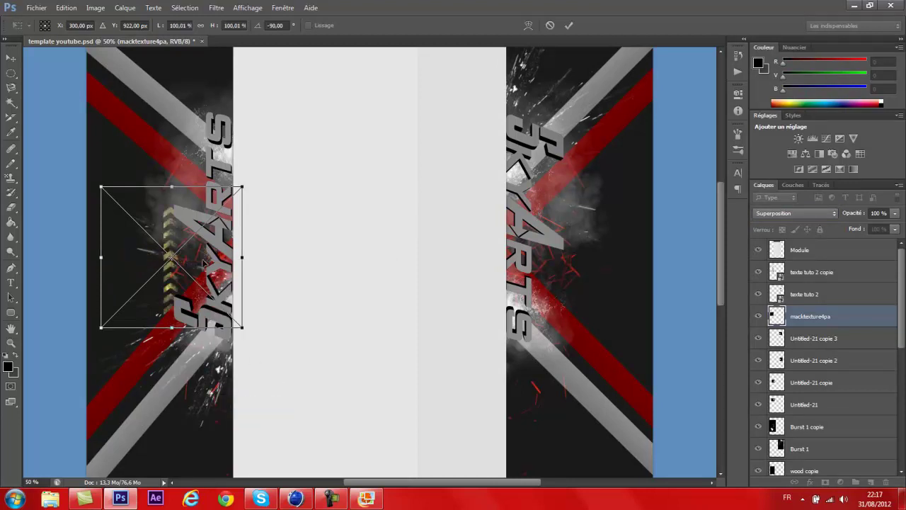
pyautogui.rightClick(204, 262)
pyautogui.click(289, 388)
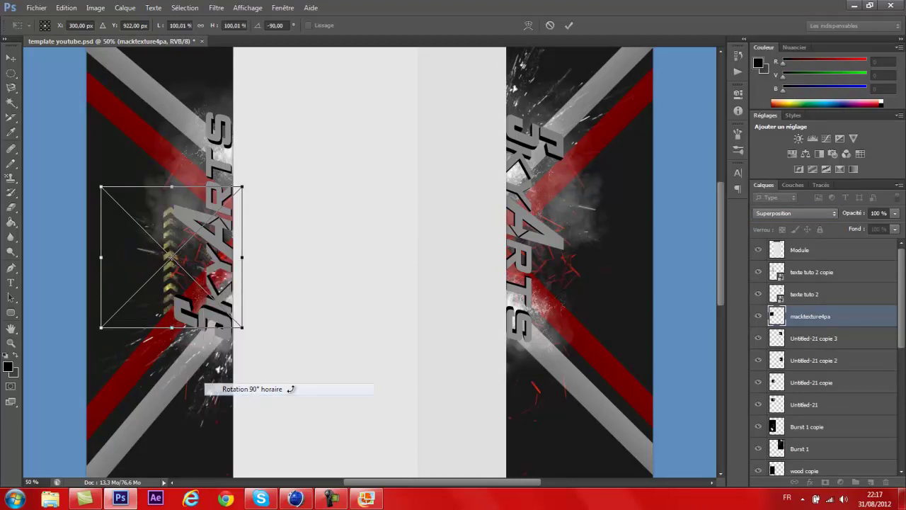
# Rotate the macktexture4pa image 90° clockwise, move it over the lower part of the left SkyArts title and confirm the placement.
pyautogui.rightClick(222, 288)
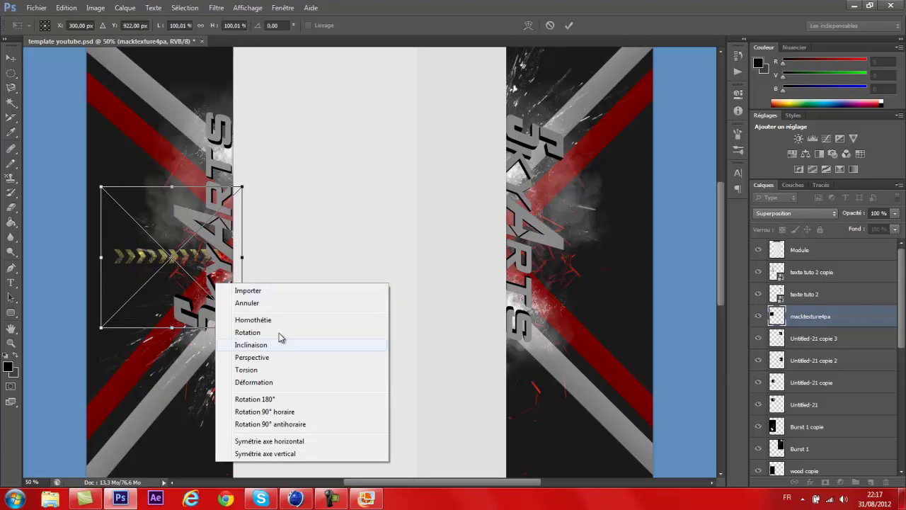
pyautogui.click(302, 410)
pyautogui.moveTo(194, 271); pyautogui.dragTo(238, 347)
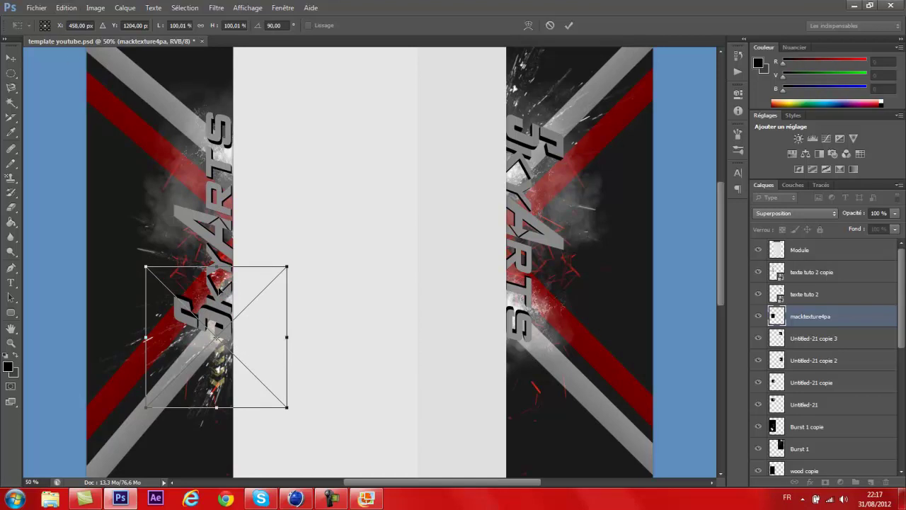
pyautogui.moveTo(250, 341); pyautogui.dragTo(249, 320)
pyautogui.rightClick(248, 320)
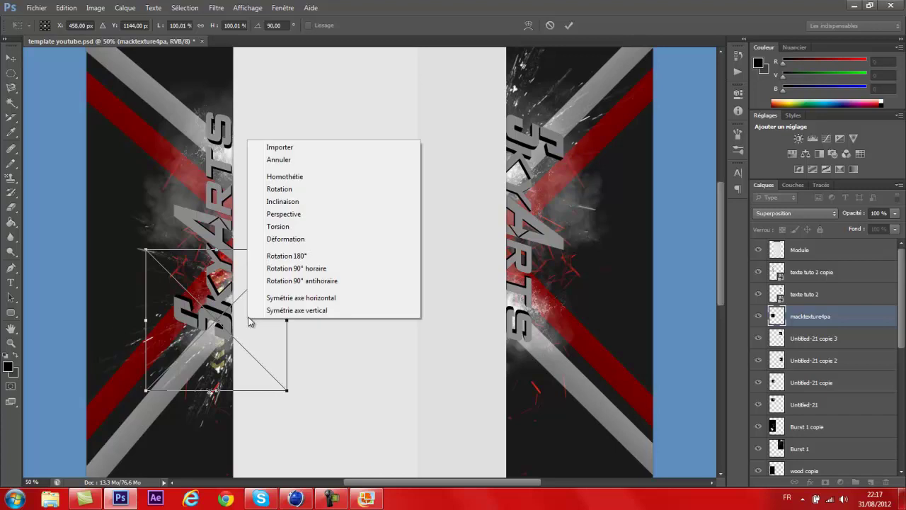
pyautogui.click(298, 148)
# Rasterize the macktexture4pa smart object layer.
pyautogui.click(94, 8)
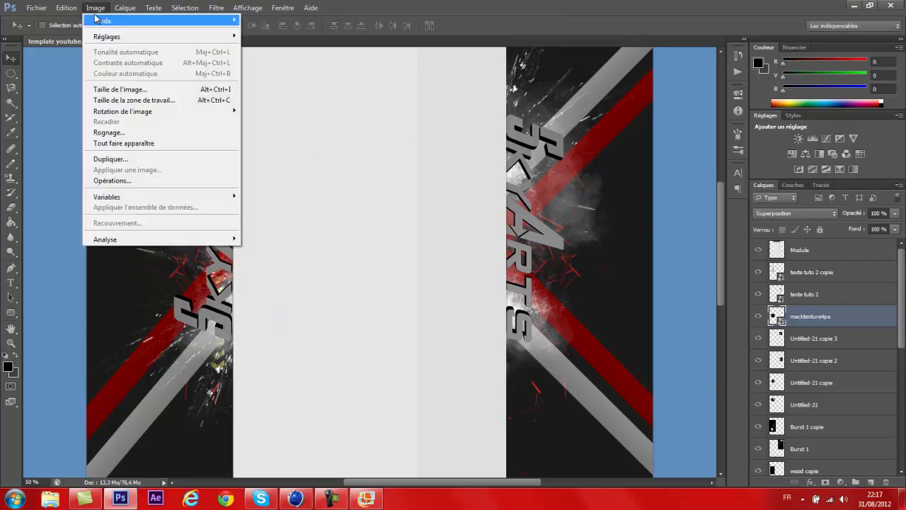
pyautogui.moveTo(128, 39)
pyautogui.click(446, 257)
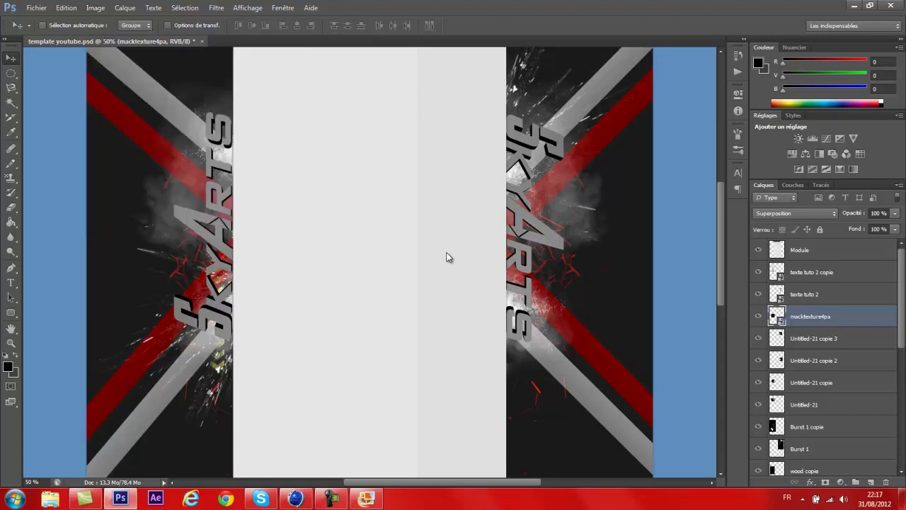
pyautogui.rightClick(815, 317)
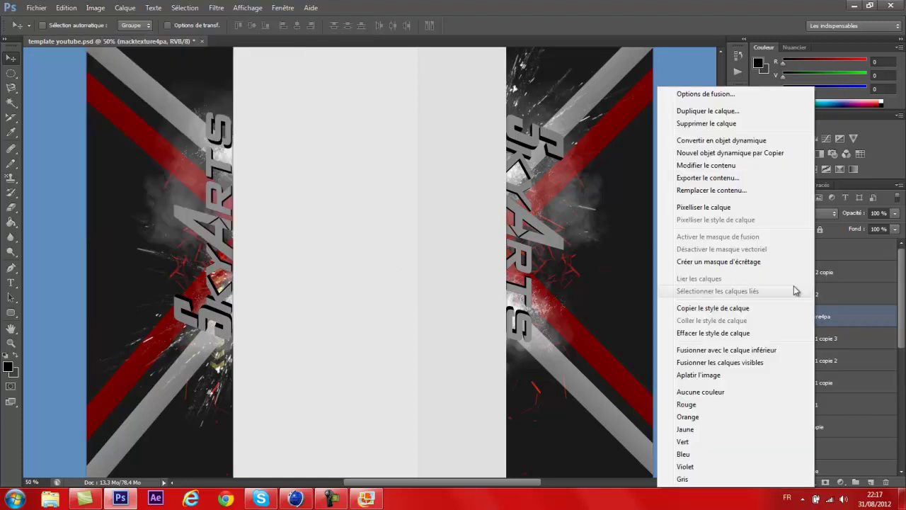
pyautogui.click(740, 207)
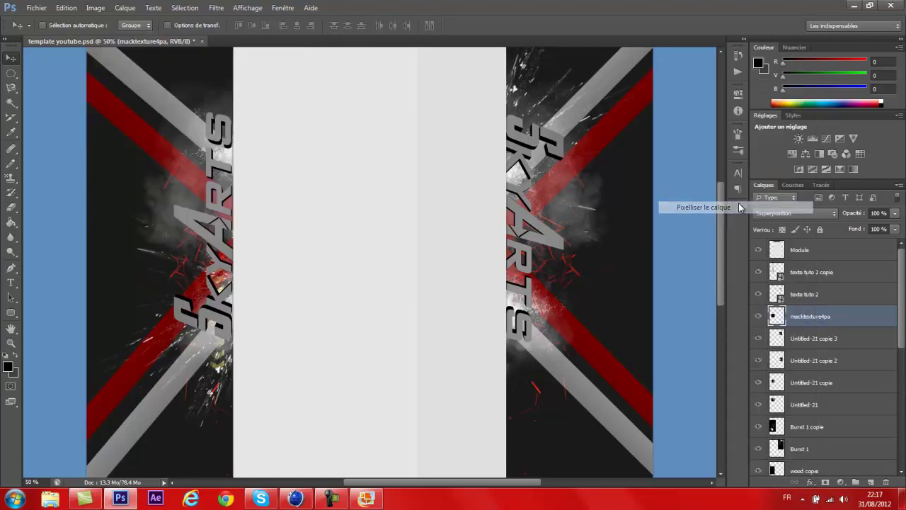
# Desaturate the macktexture4pa arrows with a Hue/Saturation adjustment, setting Saturation to -100.
pyautogui.click(95, 8)
pyautogui.moveTo(220, 39)
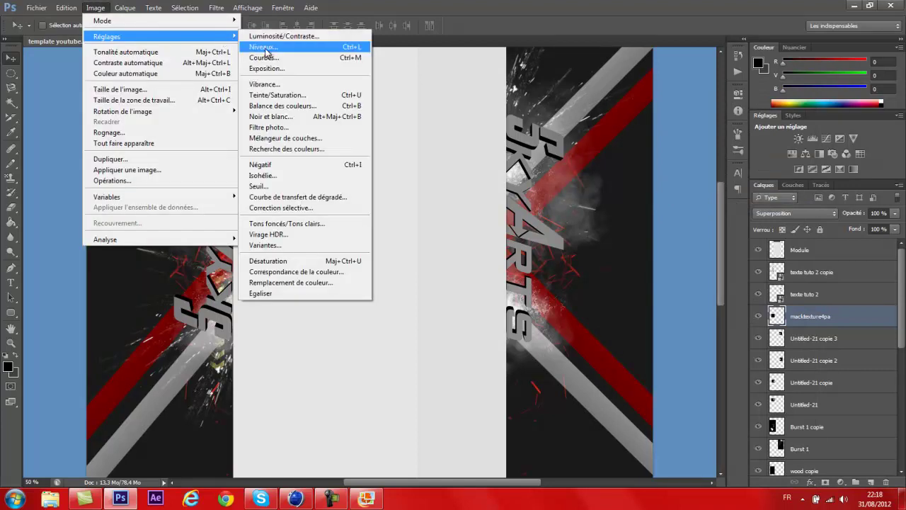
pyautogui.click(294, 96)
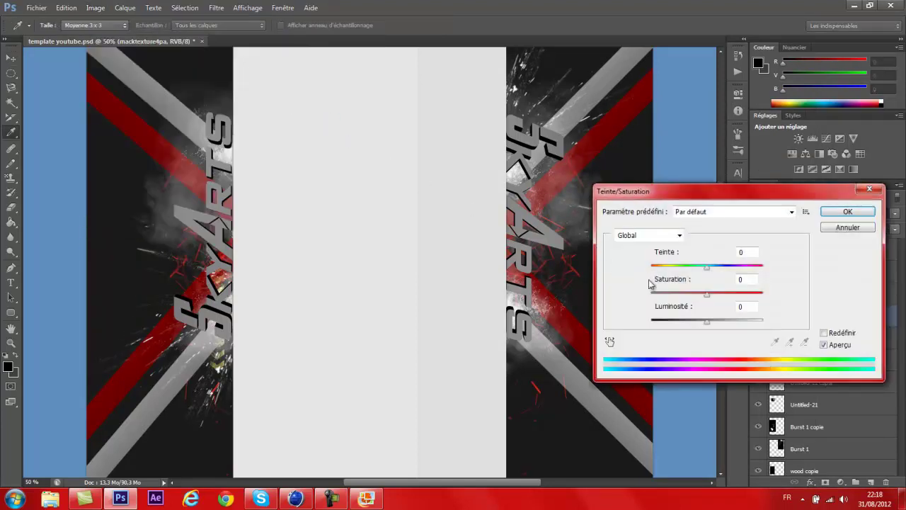
pyautogui.moveTo(706, 292); pyautogui.dragTo(651, 293)
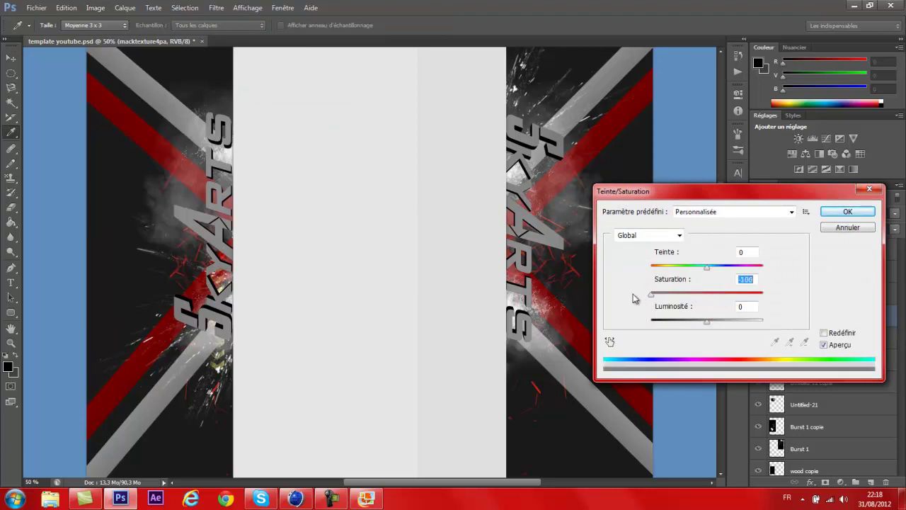
pyautogui.moveTo(706, 320); pyautogui.dragTo(707, 323)
pyautogui.click(848, 211)
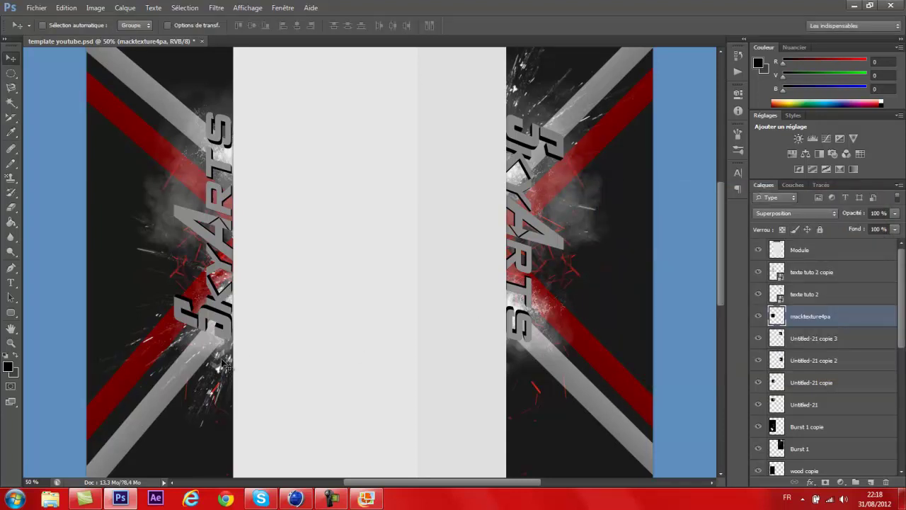
# Fine-tune the grey arrows under the left SkyArts title and duplicate them to the matching spot under the right title.
pyautogui.moveTo(222, 362); pyautogui.dragTo(220, 370)
pyautogui.moveTo(221, 362); pyautogui.dragTo(521, 362)
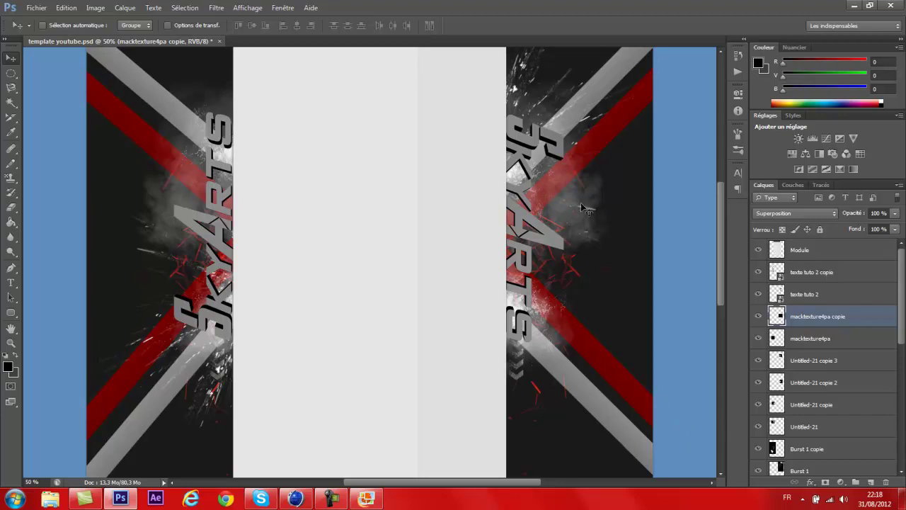
pyautogui.scroll(-5, 586, 209)
pyautogui.scroll(6, 594, 238)
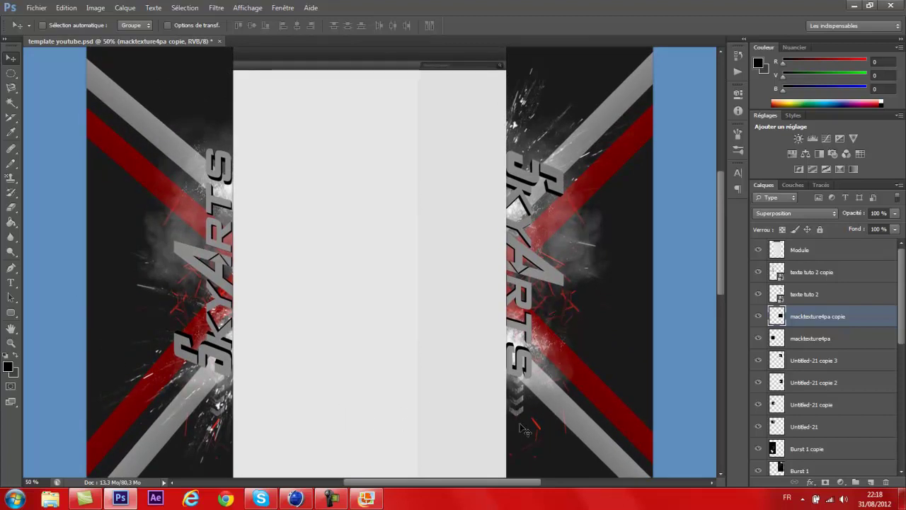
# Duplicate the right-hand arrows, rotate the copy 180° and place it at the upper end of the right SkyArts title.
pyautogui.moveTo(517, 407); pyautogui.dragTo(613, 255)
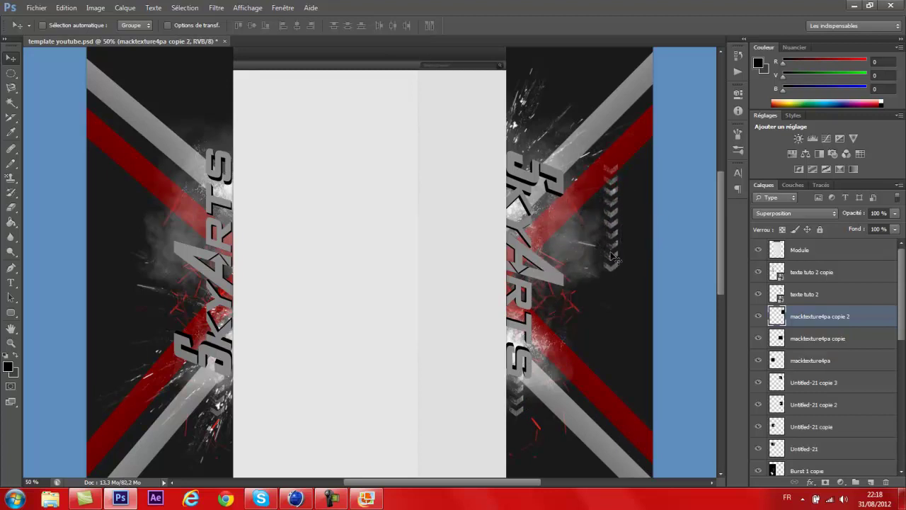
pyautogui.hotkey('ctrl', 't')
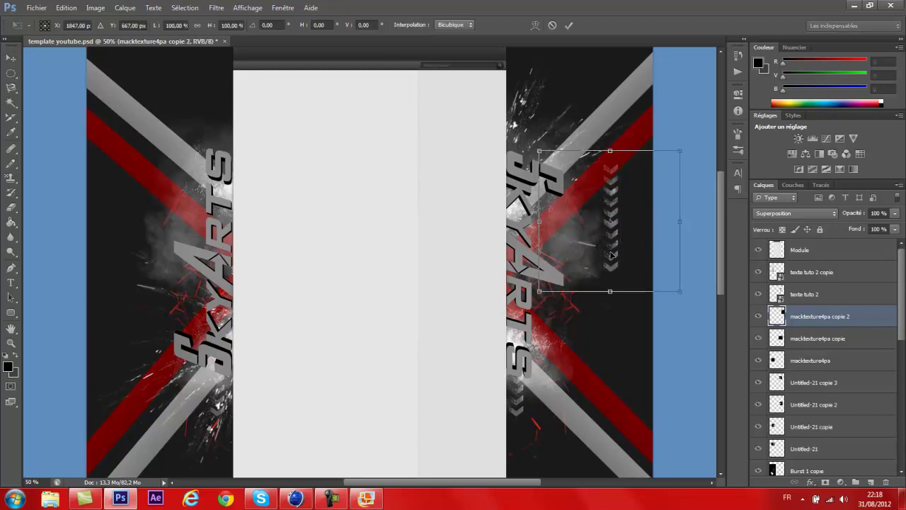
pyautogui.rightClick(641, 199)
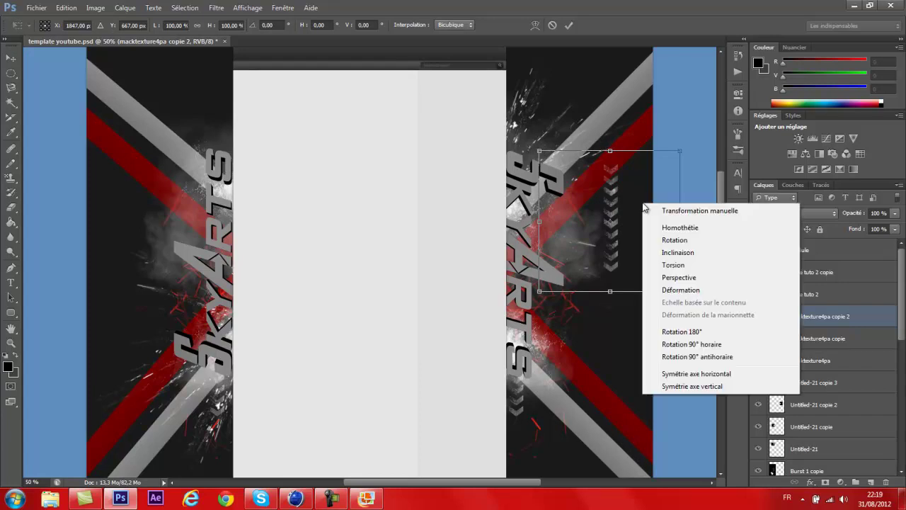
pyautogui.click(699, 332)
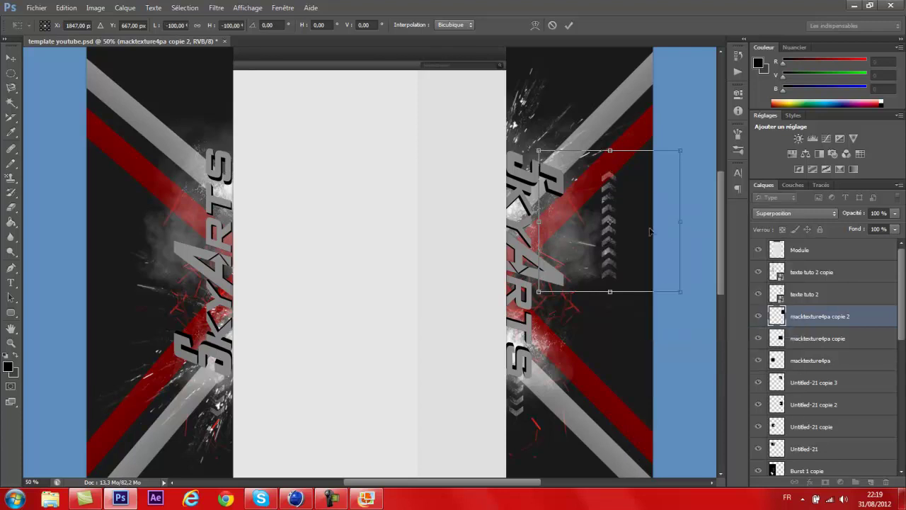
pyautogui.moveTo(644, 247); pyautogui.dragTo(556, 187)
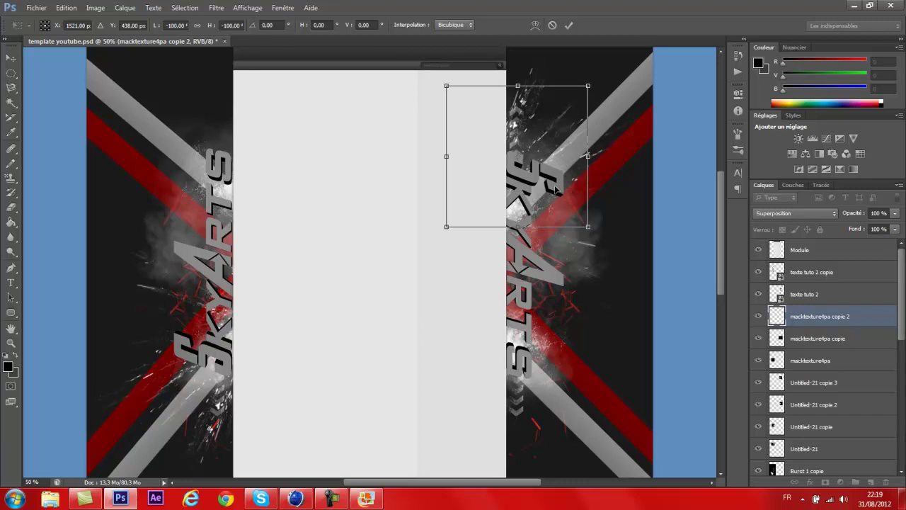
pyautogui.press('Return')
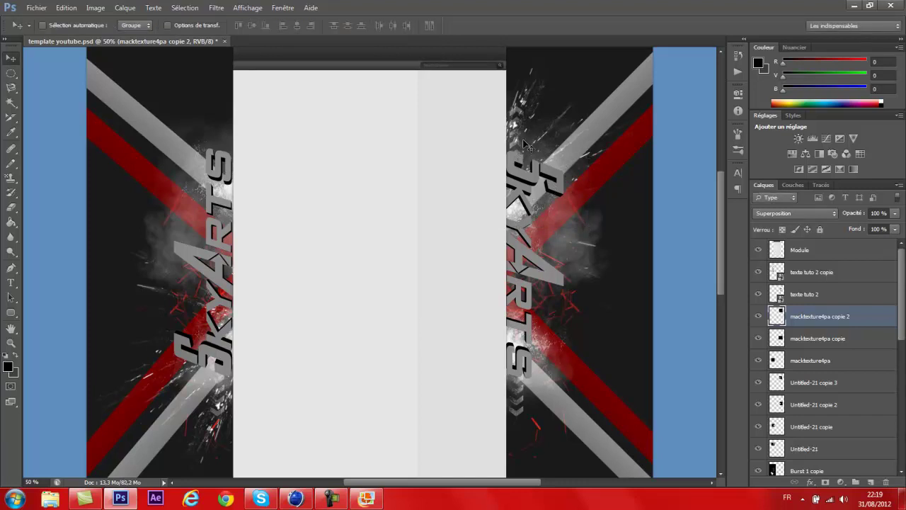
# Duplicate the rotated arrows across to the upper end of the left SkyArts title.
pyautogui.moveTo(527, 147); pyautogui.dragTo(228, 144)
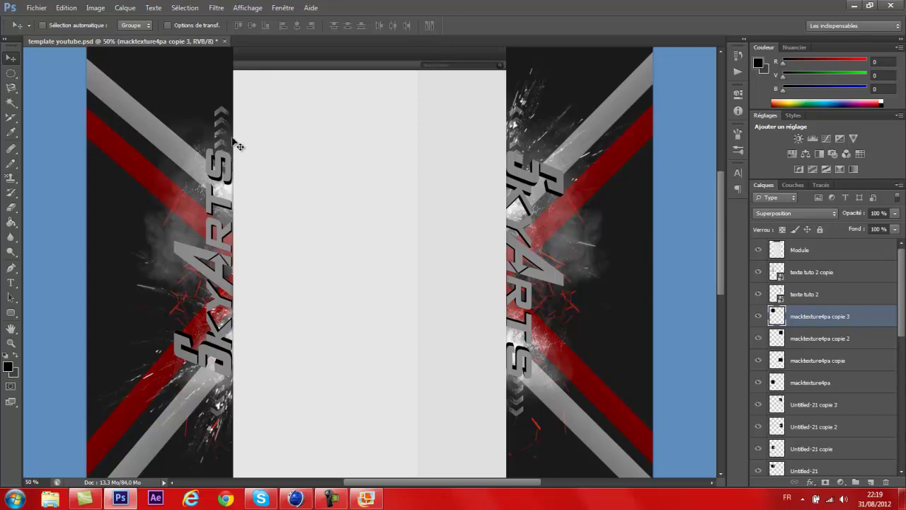
pyautogui.scroll(-5, 396, 212)
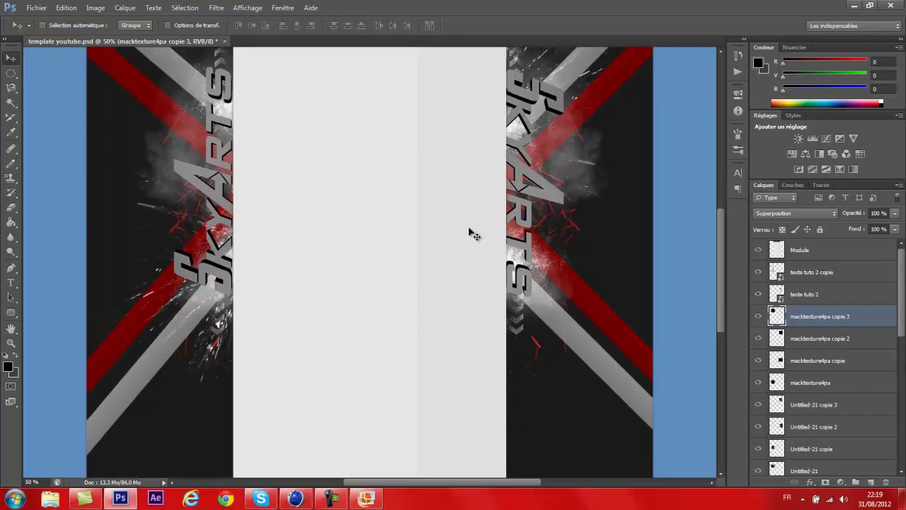
pyautogui.scroll(6, 574, 301)
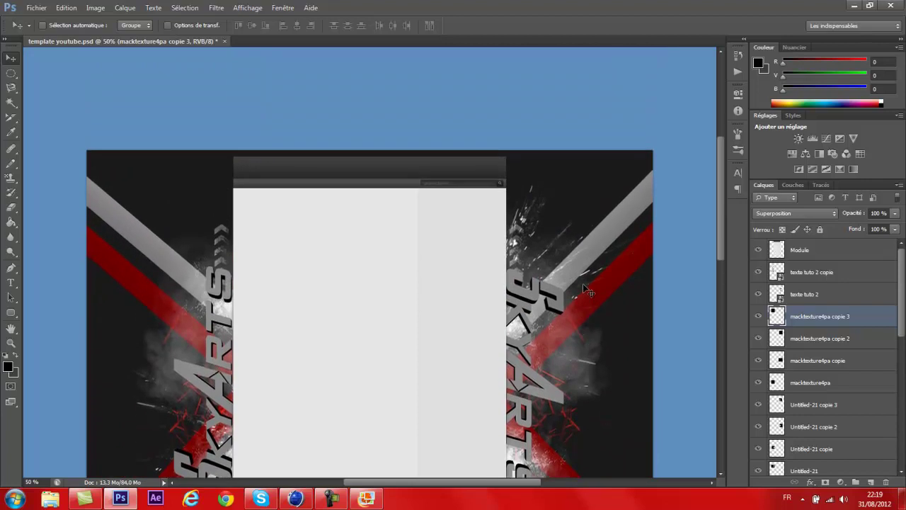
# Examine the whole background composition and the layer stack from Module down to Fond.
pyautogui.hotkey('ctrl', '-')
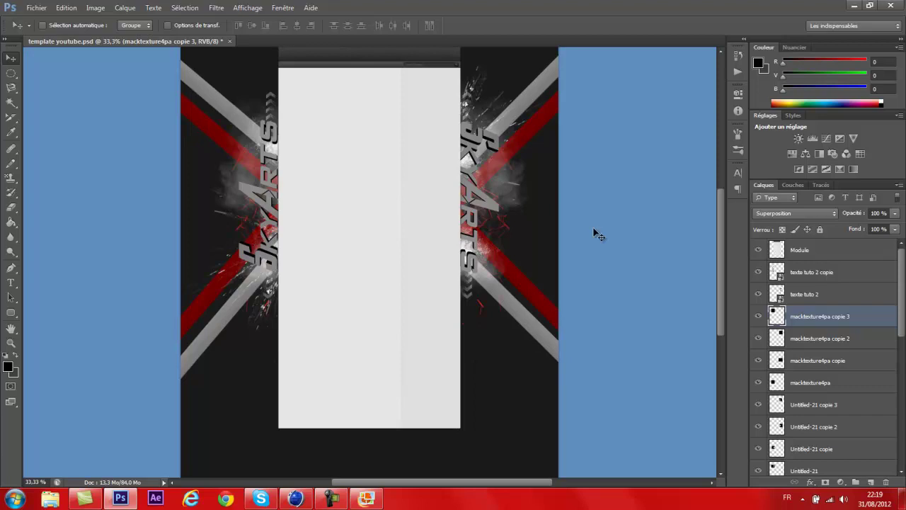
pyautogui.scroll(2, 597, 224)
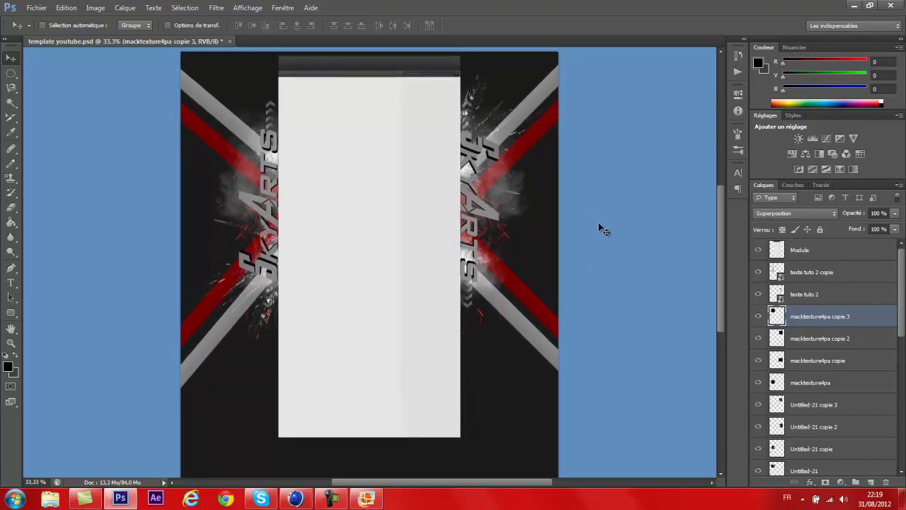
pyautogui.scroll(-1, 903, 274)
pyautogui.scroll(1, 903, 275)
pyautogui.click(793, 252)
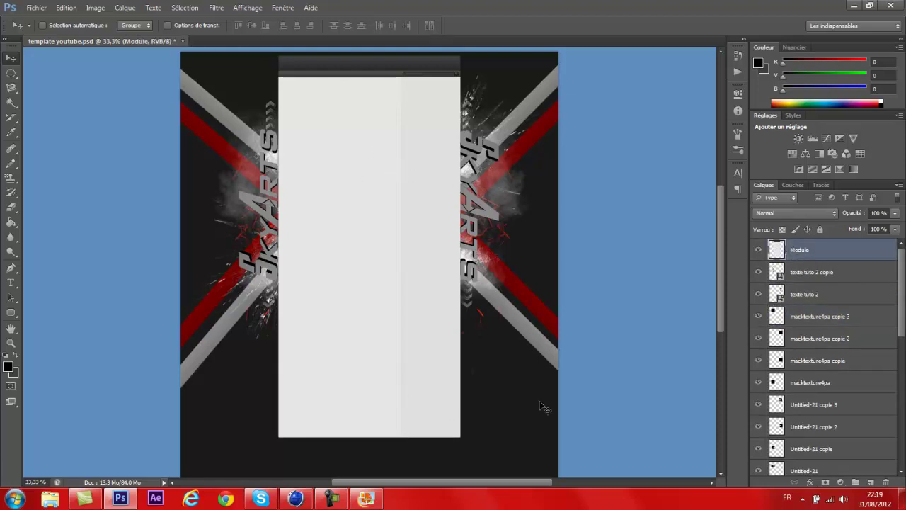
pyautogui.scroll(-5, 858, 339)
pyautogui.scroll(-10, 849, 375)
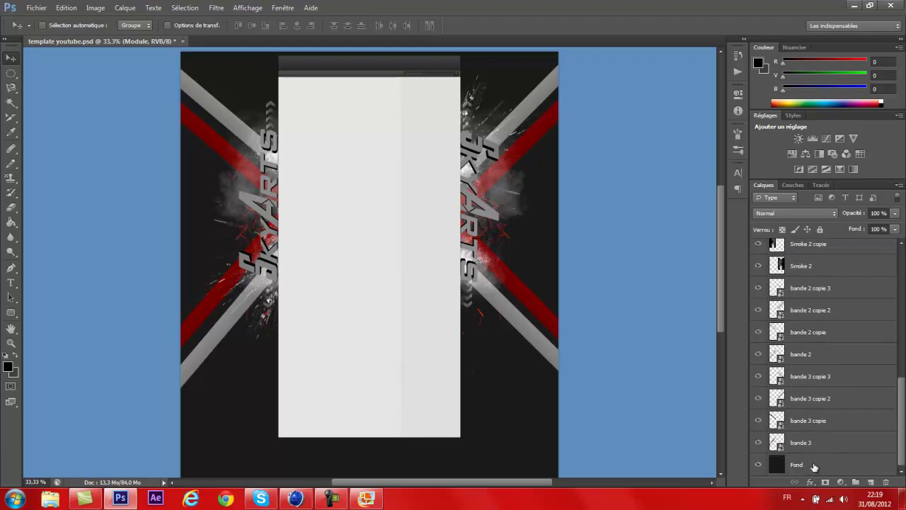
pyautogui.scroll(15, 813, 463)
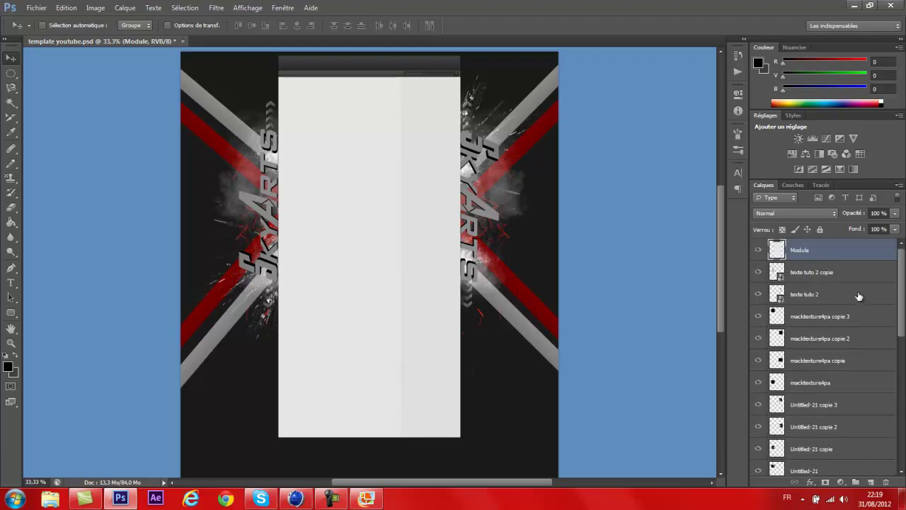
pyautogui.scroll(-8, 859, 297)
pyautogui.scroll(-3, 850, 431)
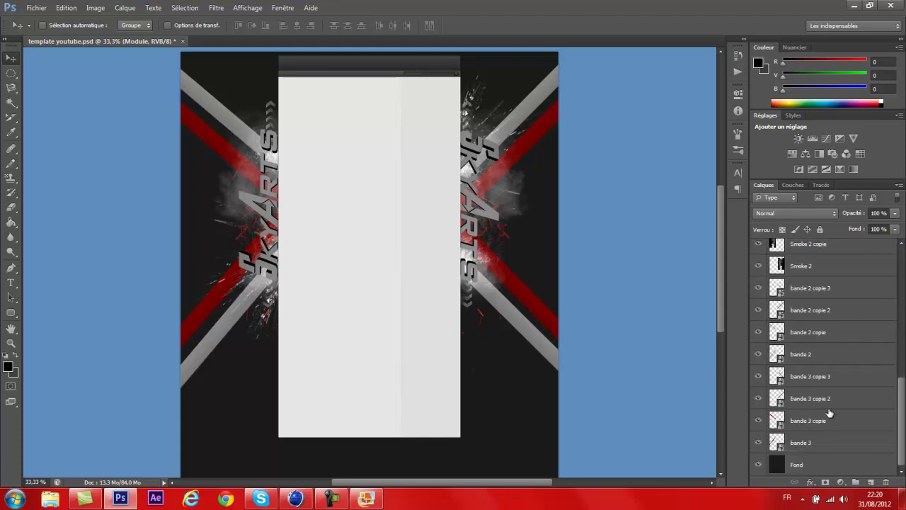
pyautogui.scroll(4, 834, 414)
pyautogui.scroll(1, 832, 423)
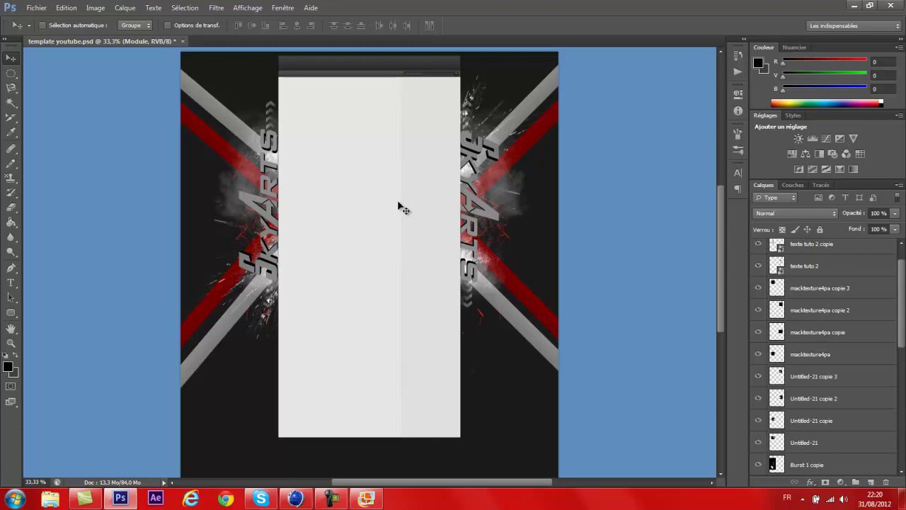
pyautogui.moveTo(723, 239)
pyautogui.mouseDown()
pyautogui.moveTo(721, 177)
pyautogui.moveTo(723, 246)
pyautogui.mouseUp()
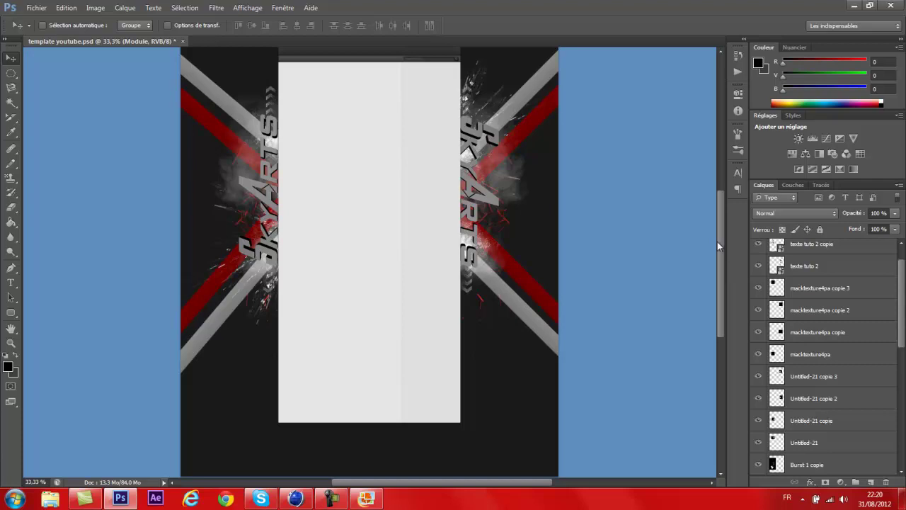
pyautogui.moveTo(721, 242); pyautogui.dragTo(693, 229)
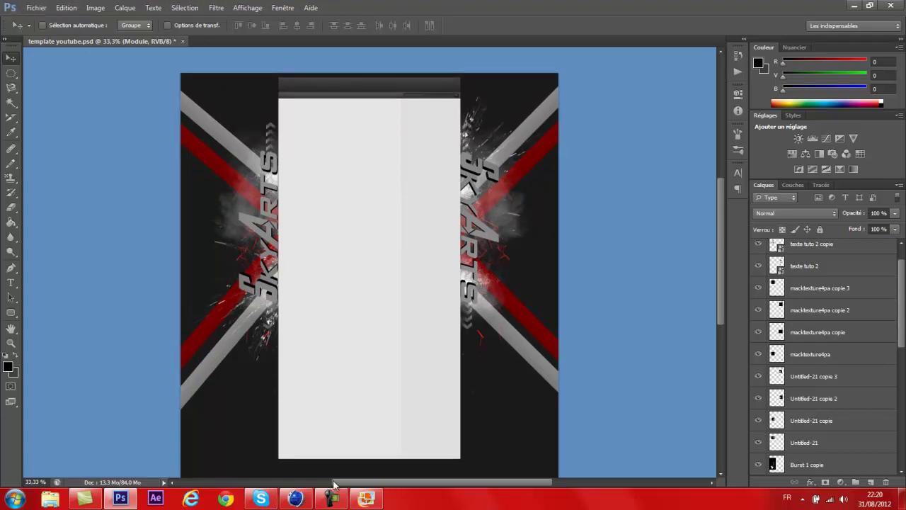
pyautogui.click(342, 501)
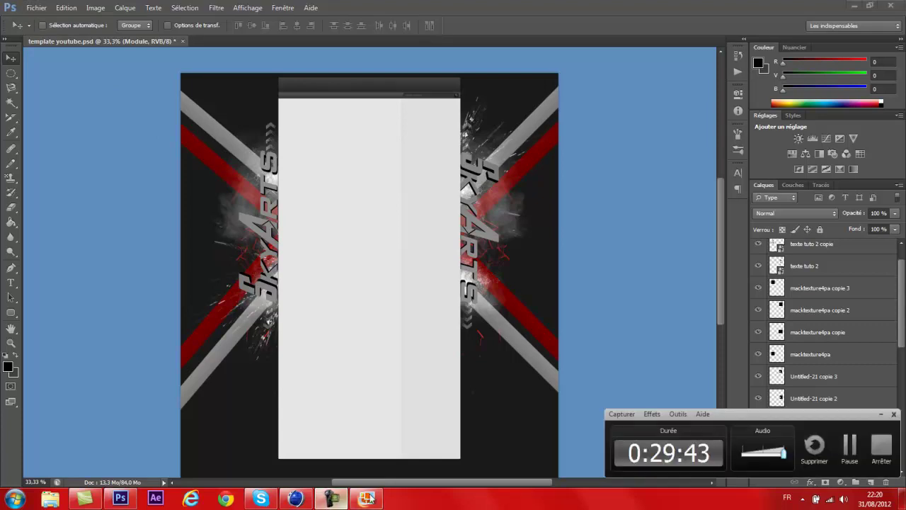